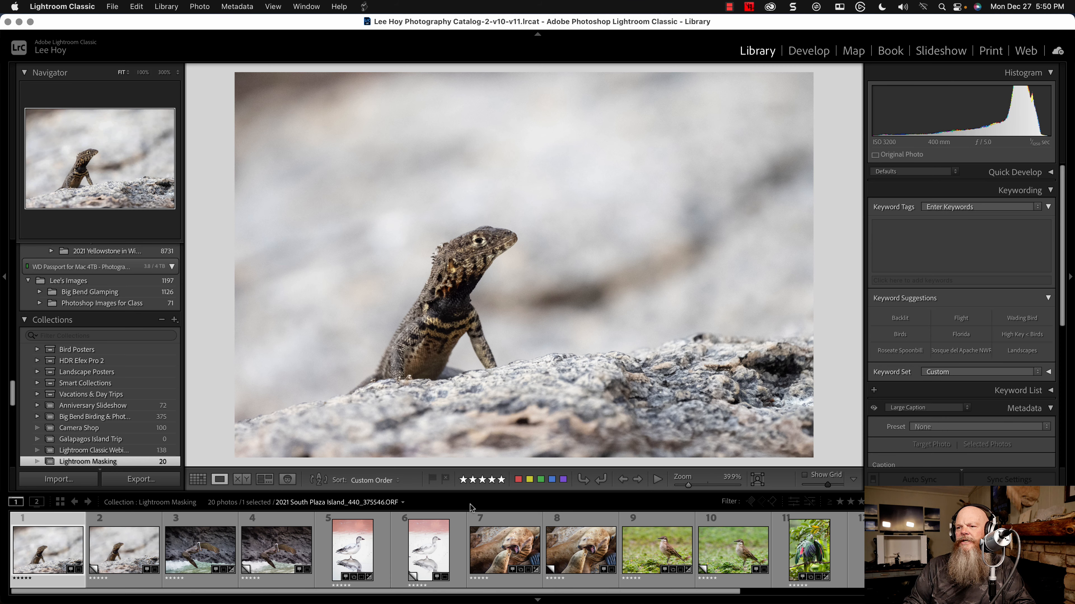
# Step: Look through the Lightroom Masking photos and their virtual copies, from the lizard to the flying red-winged blackbird
pyautogui.click(141, 557)
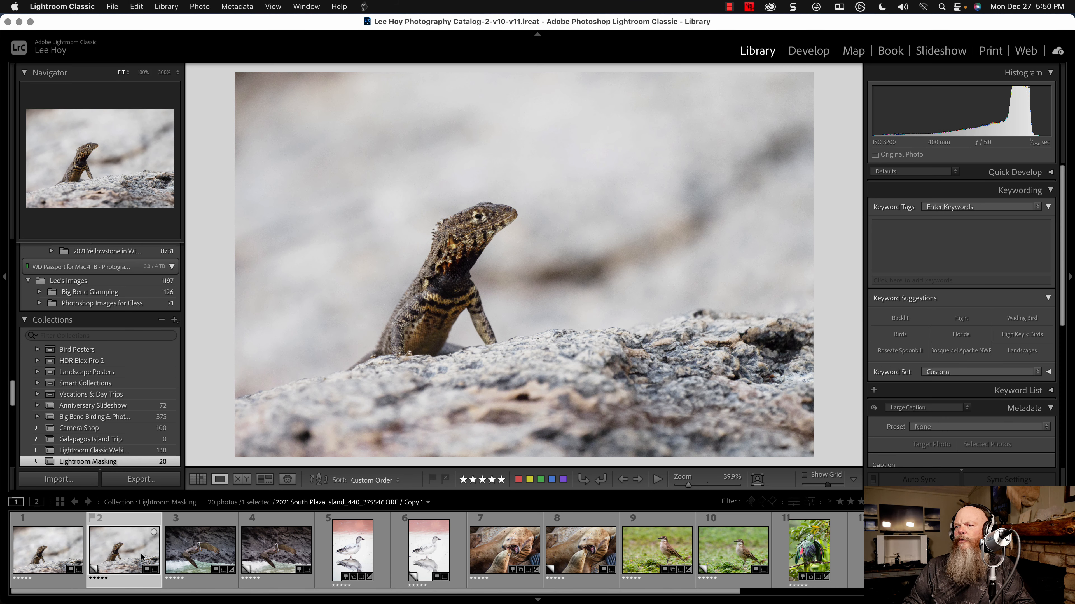
pyautogui.click(218, 560)
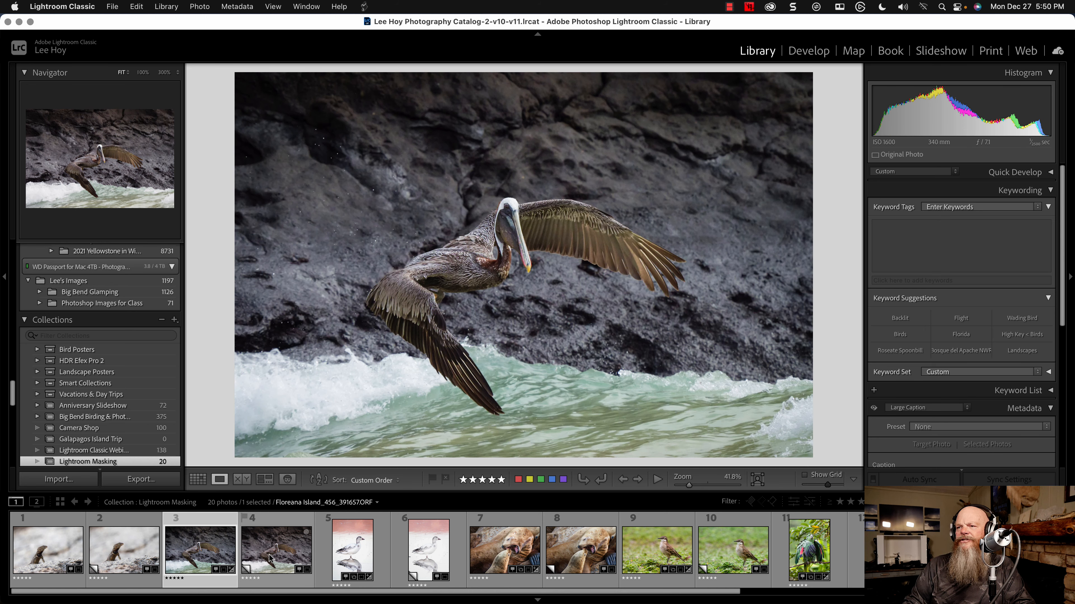
pyautogui.click(272, 558)
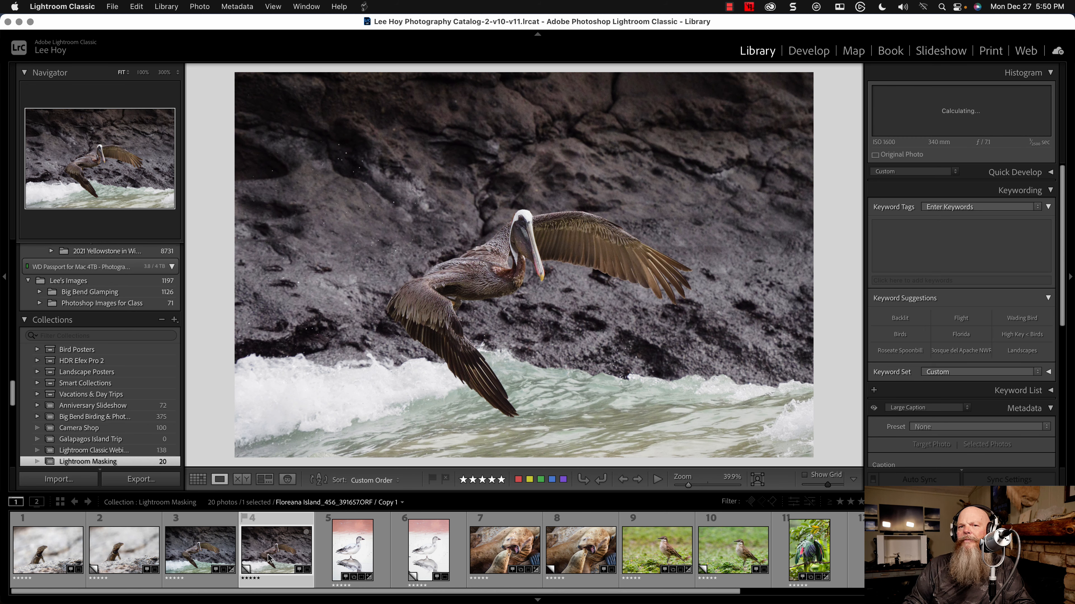
pyautogui.click(350, 558)
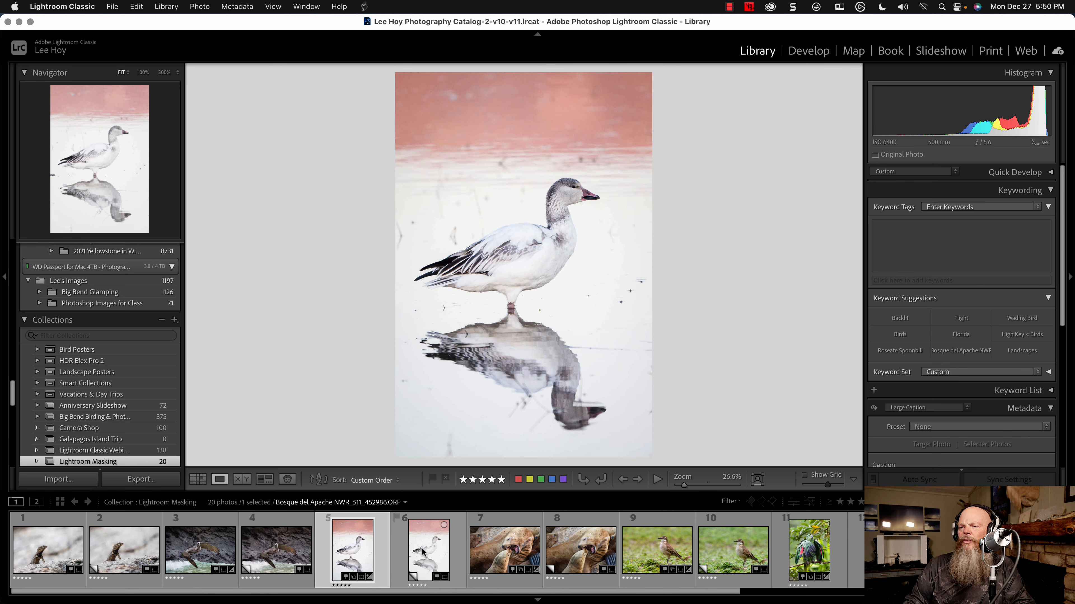
pyautogui.click(422, 553)
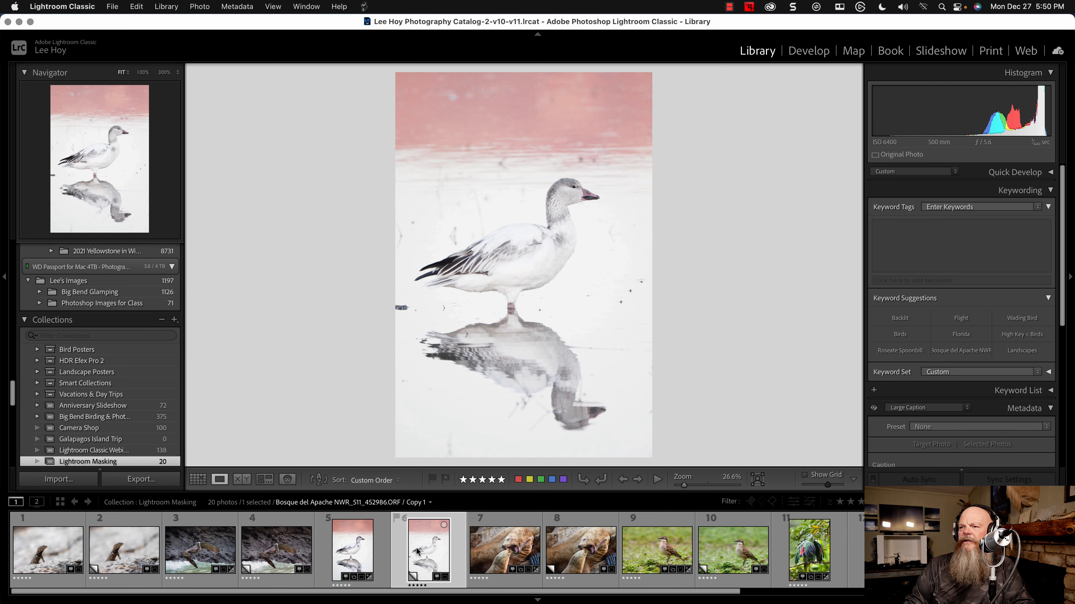
pyautogui.click(486, 556)
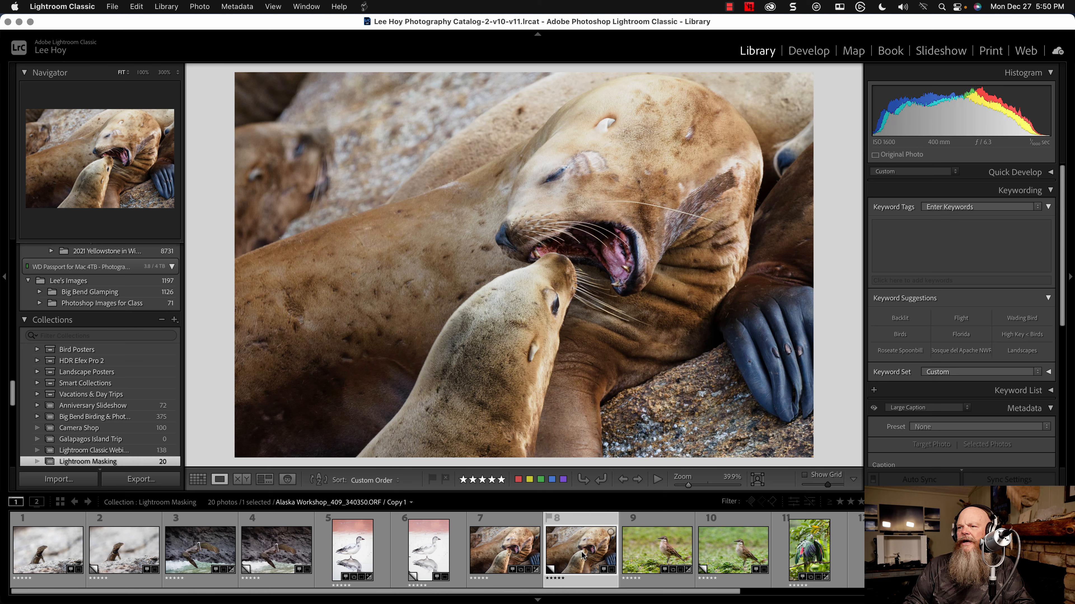
pyautogui.click(672, 556)
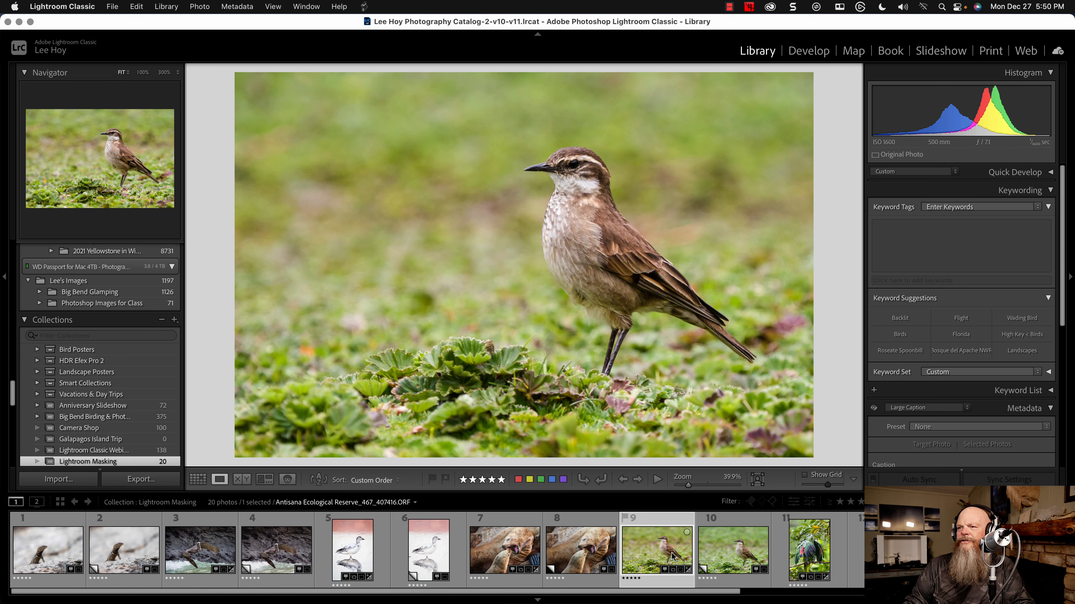
pyautogui.click(704, 557)
pyautogui.press('Right')
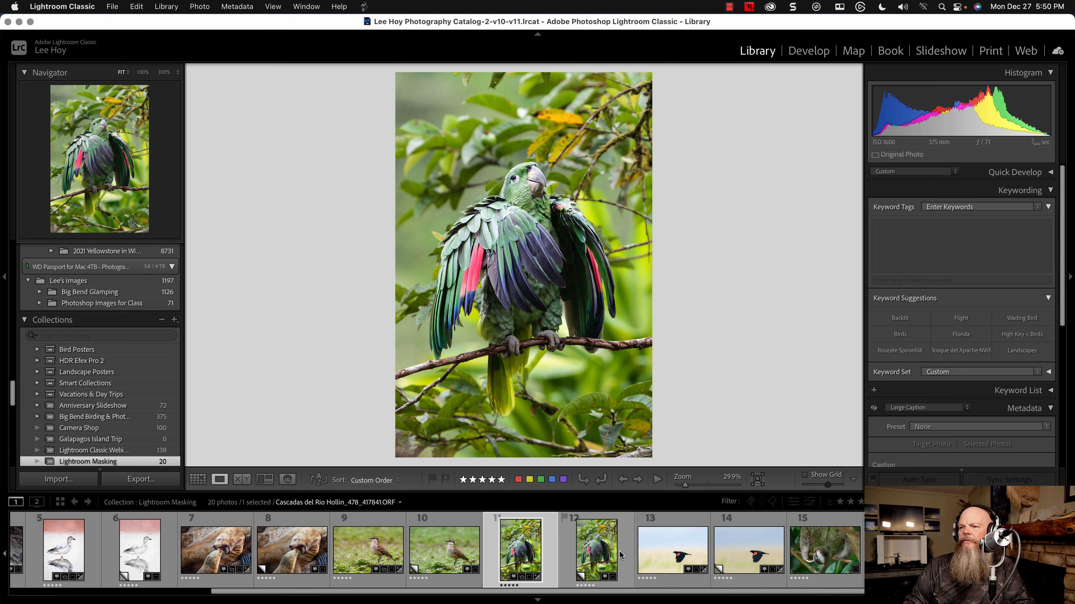
pyautogui.click(606, 554)
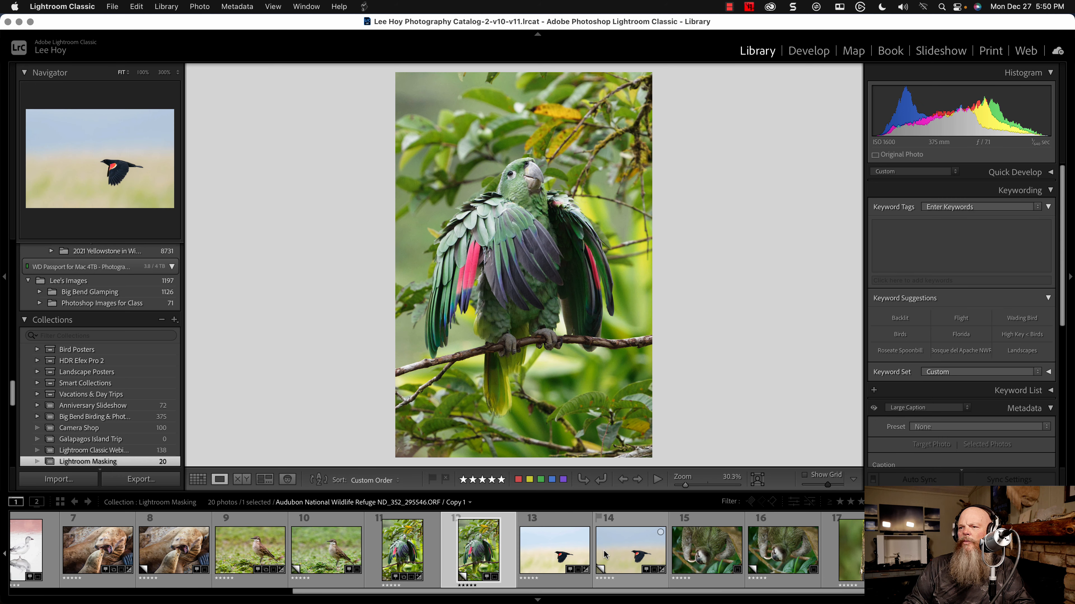
pyautogui.click(551, 557)
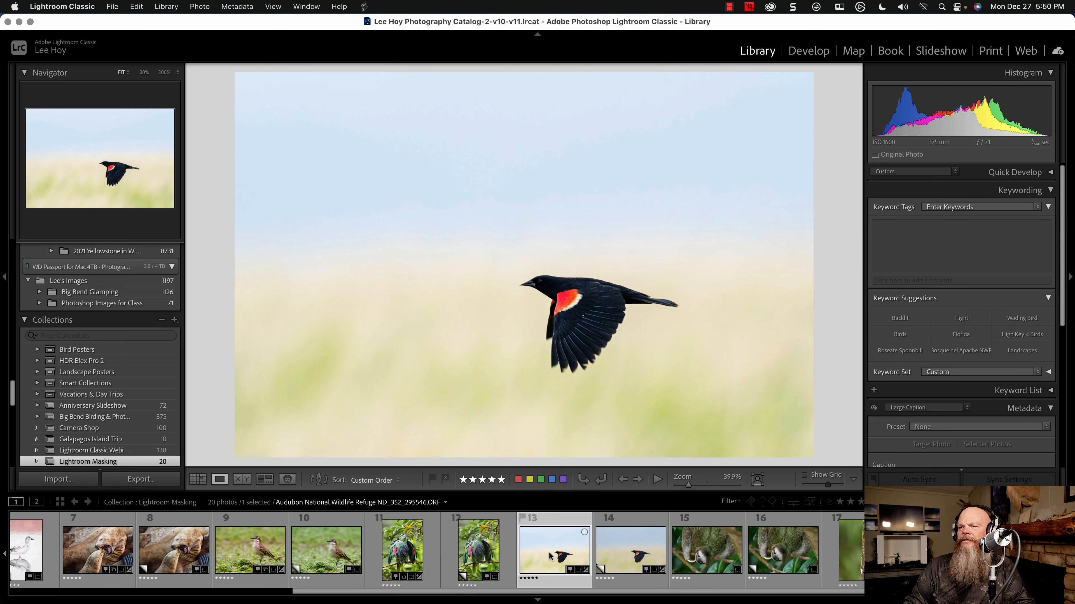
pyautogui.click(622, 554)
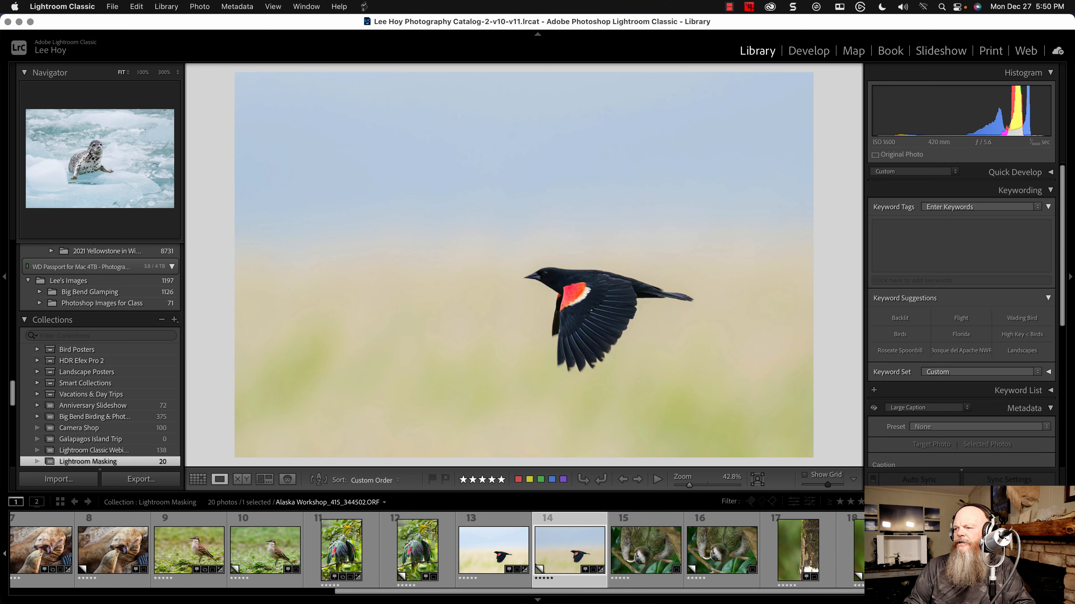
# Step: Open the virtual copy of the seal on ice for developing and set its profile to E-M1x Not RRS
pyautogui.click(950, 550)
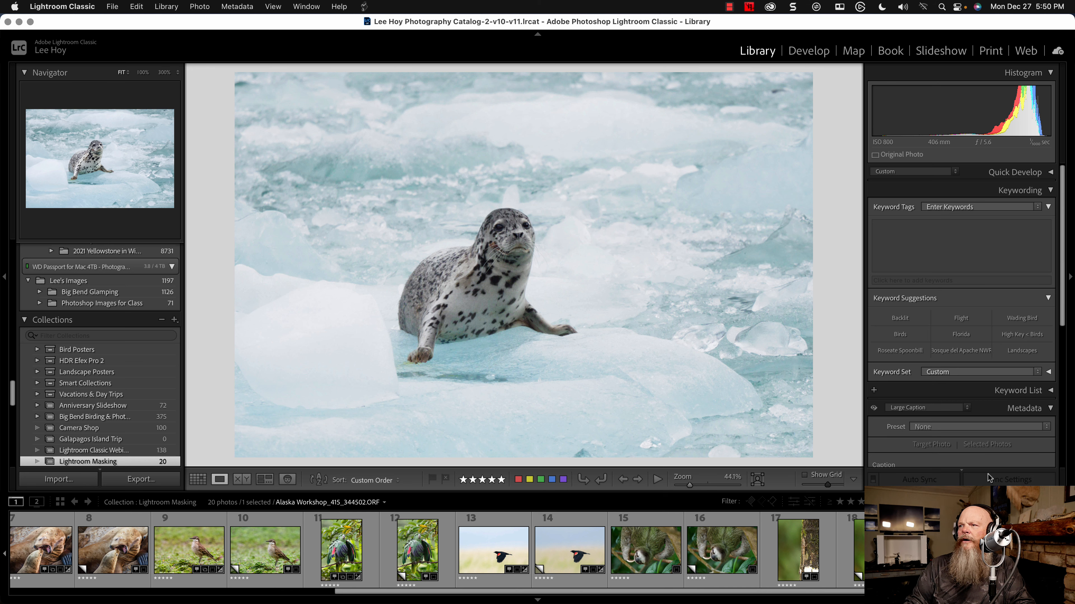
pyautogui.click(808, 51)
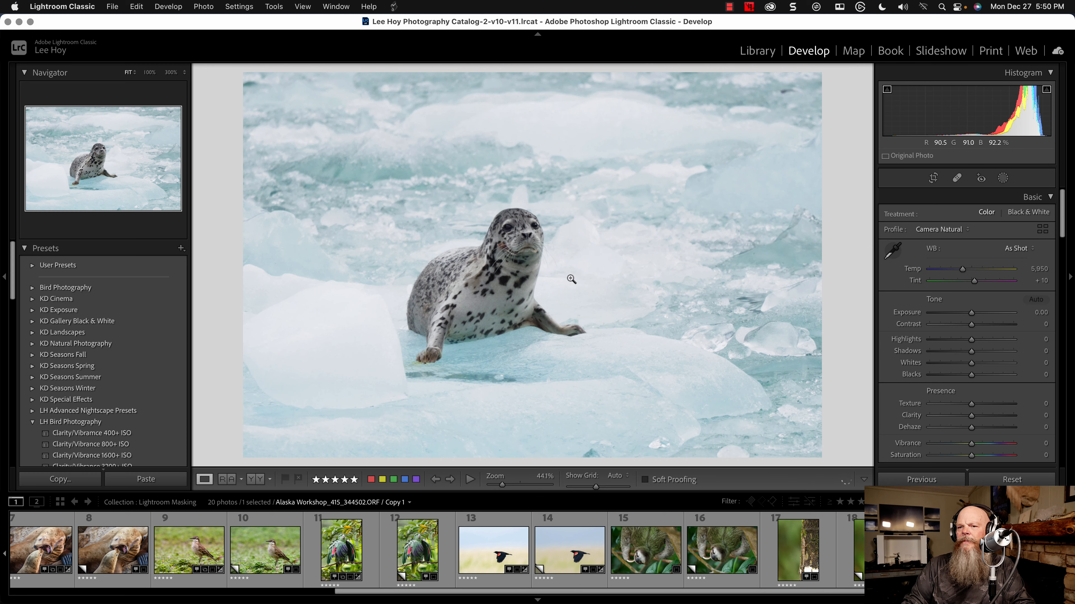
pyautogui.scroll(-5, 138, 373)
pyautogui.scroll(-5, 145, 375)
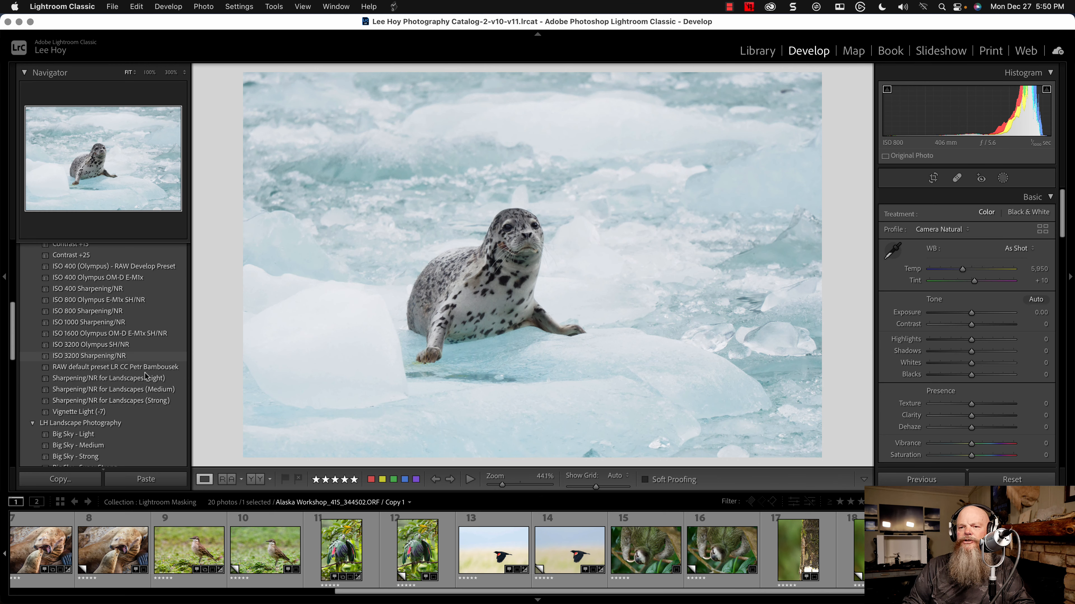
pyautogui.scroll(2, 145, 378)
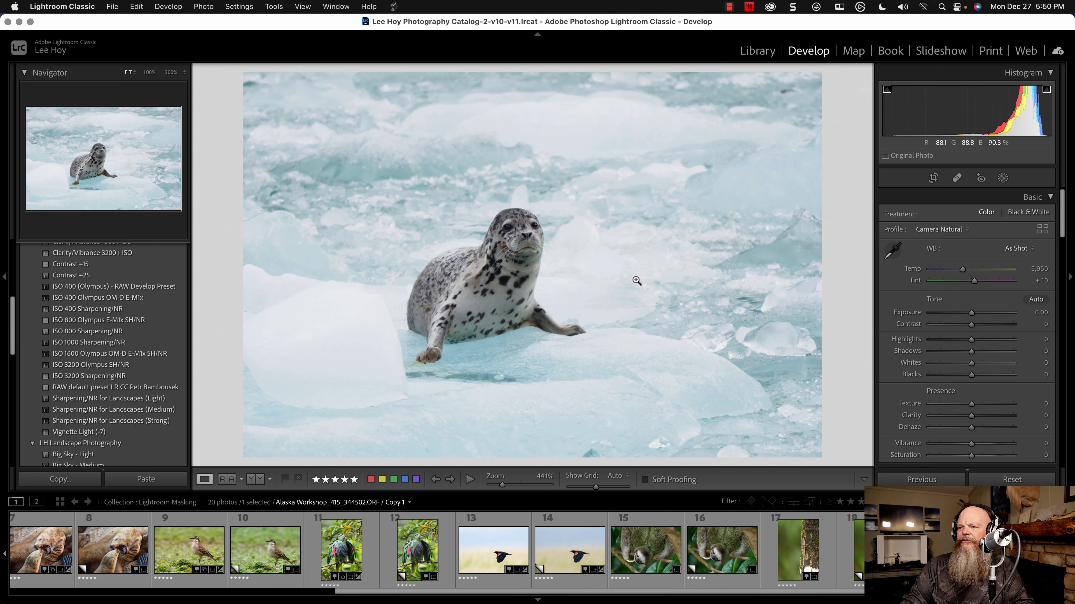
pyautogui.click(938, 230)
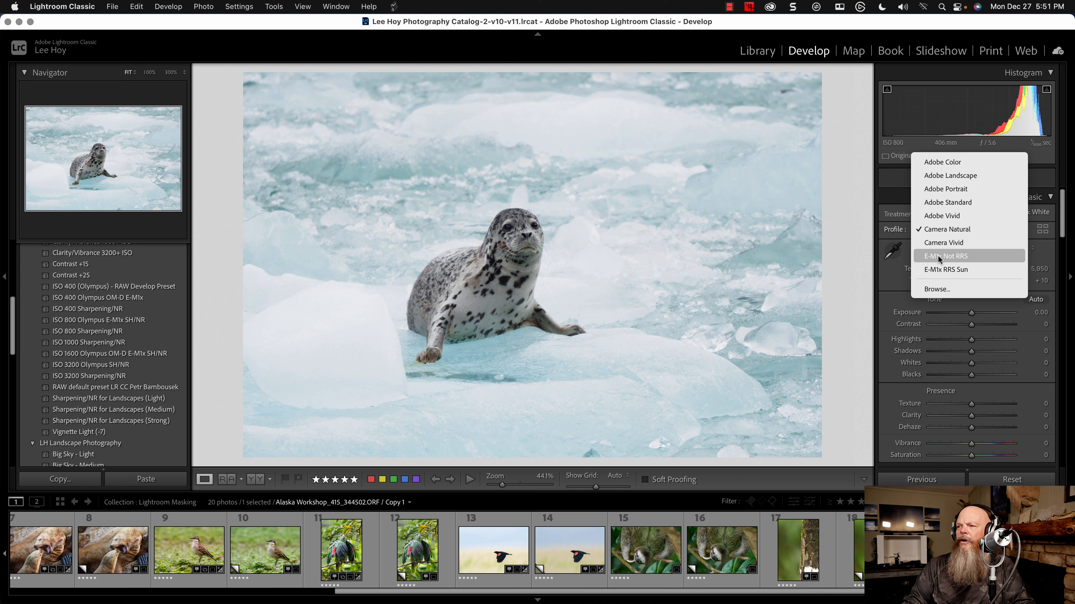
pyautogui.click(938, 256)
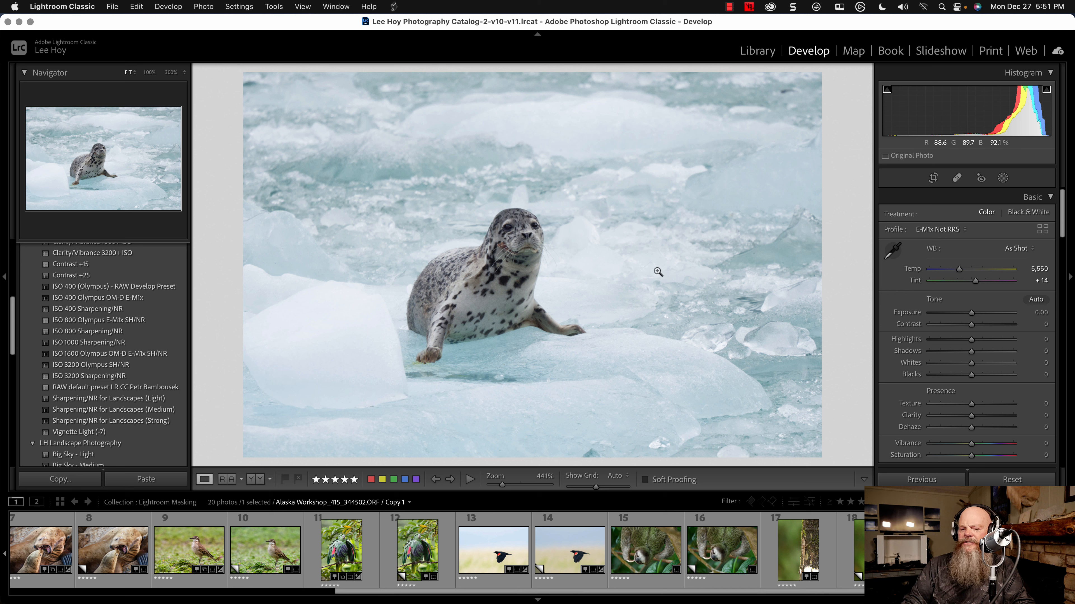
# Step: Cycle the photo info overlay through the file details and camera settings, and hide it
pyautogui.press('i')
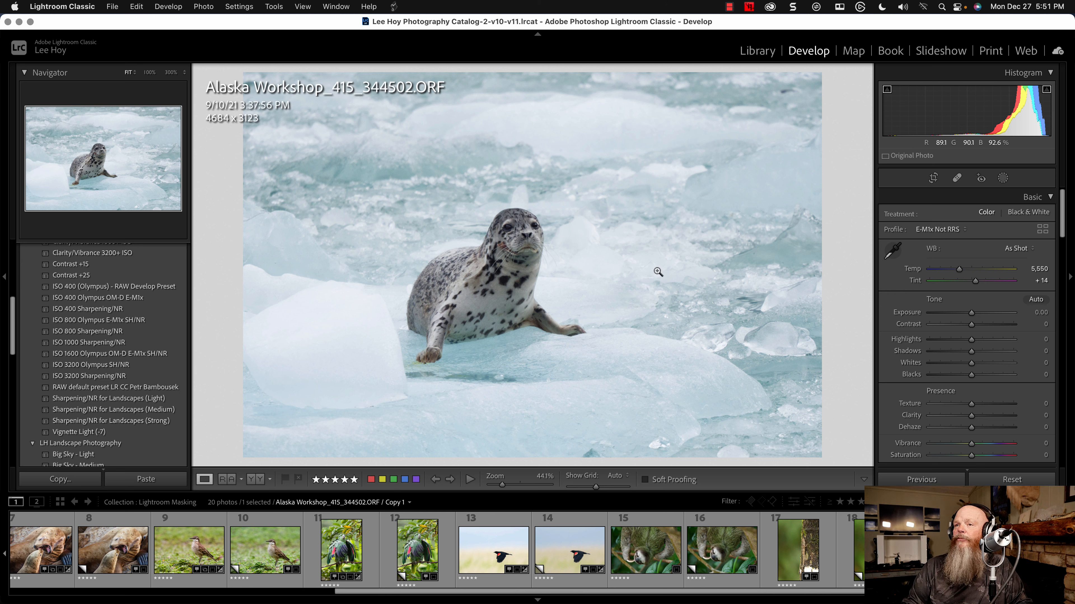
pyautogui.press('i')
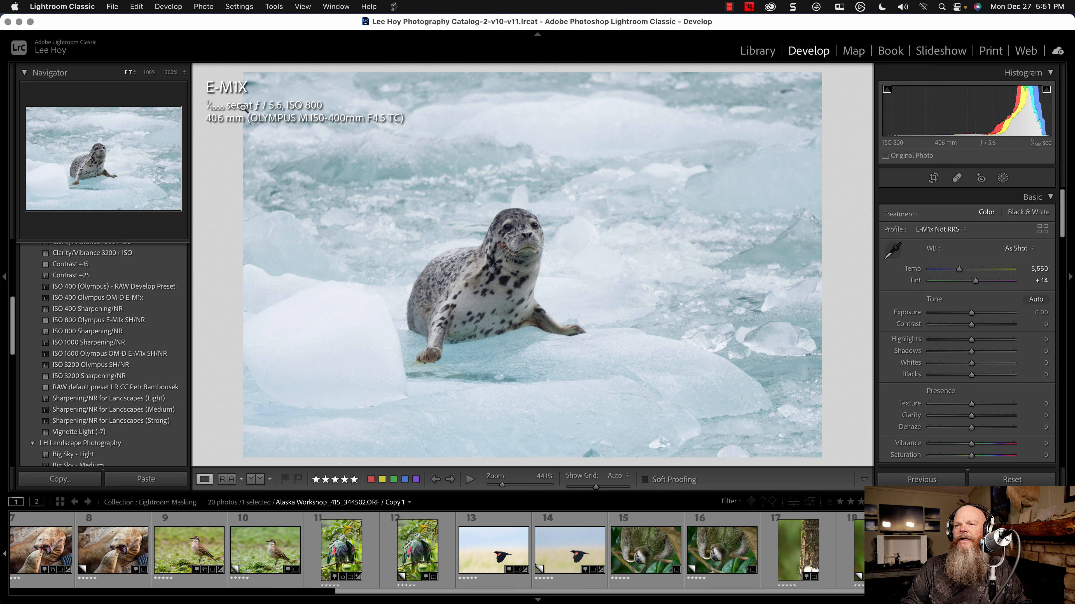
pyautogui.press('i')
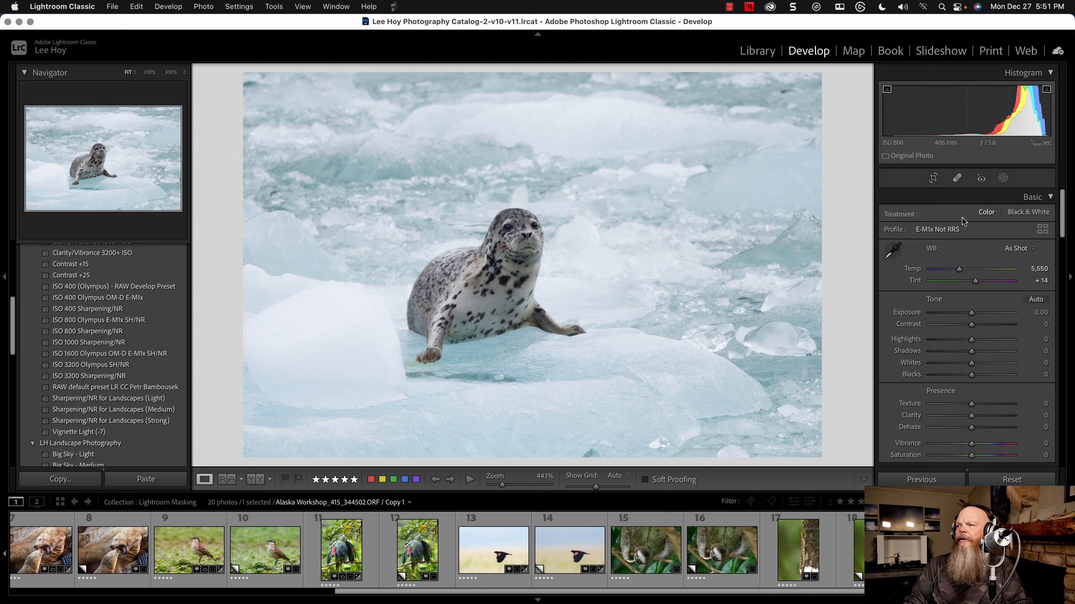
# Step: Try a Color Range mask sampled from the blue-green water beside the seal, and undo it
pyautogui.click(1001, 178)
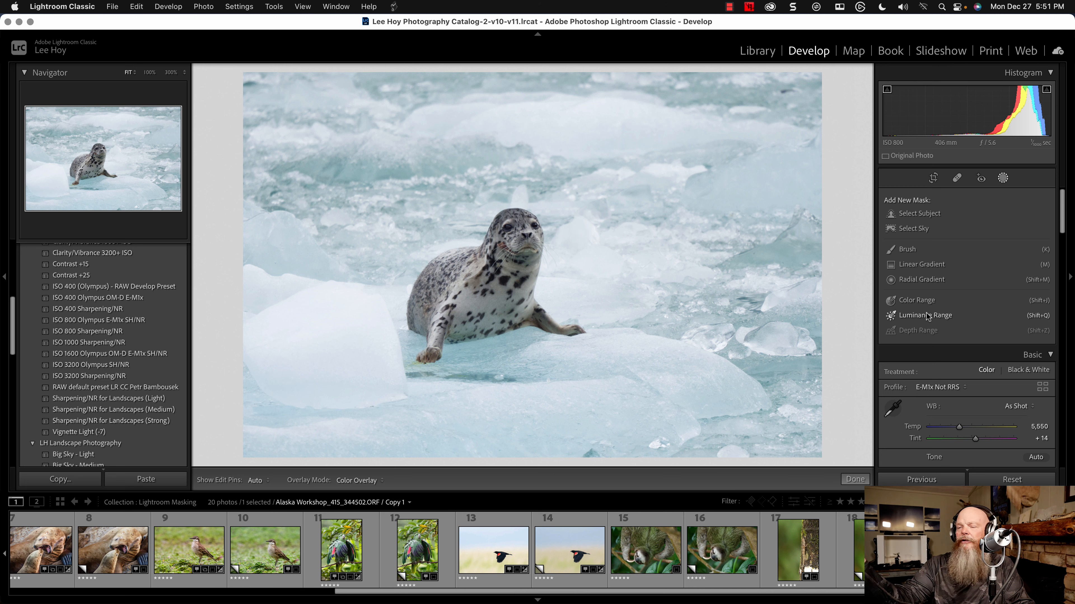
pyautogui.scroll(-1, 927, 317)
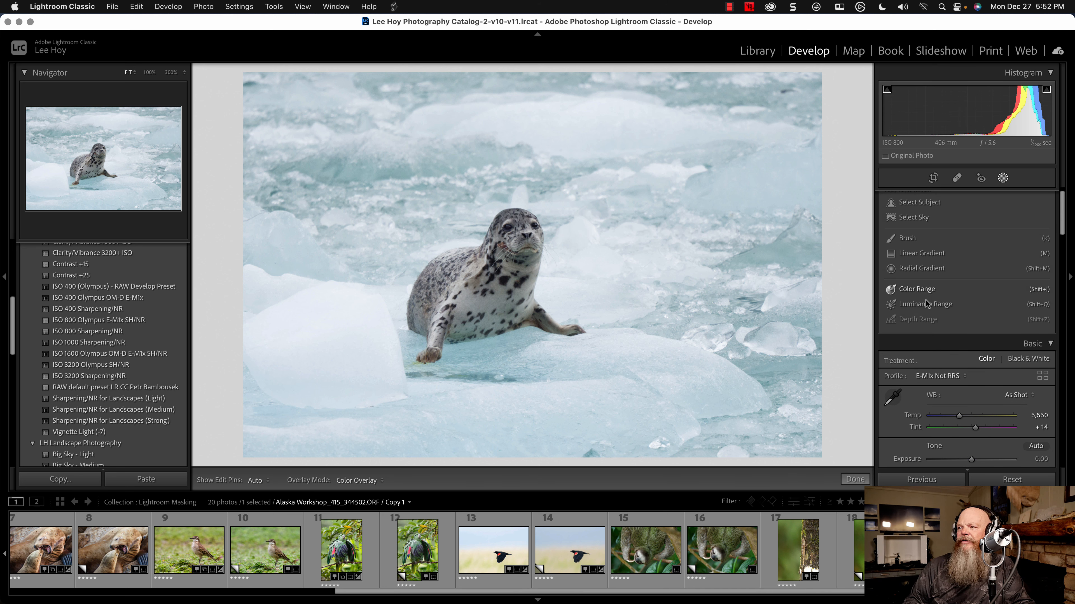
pyautogui.click(916, 289)
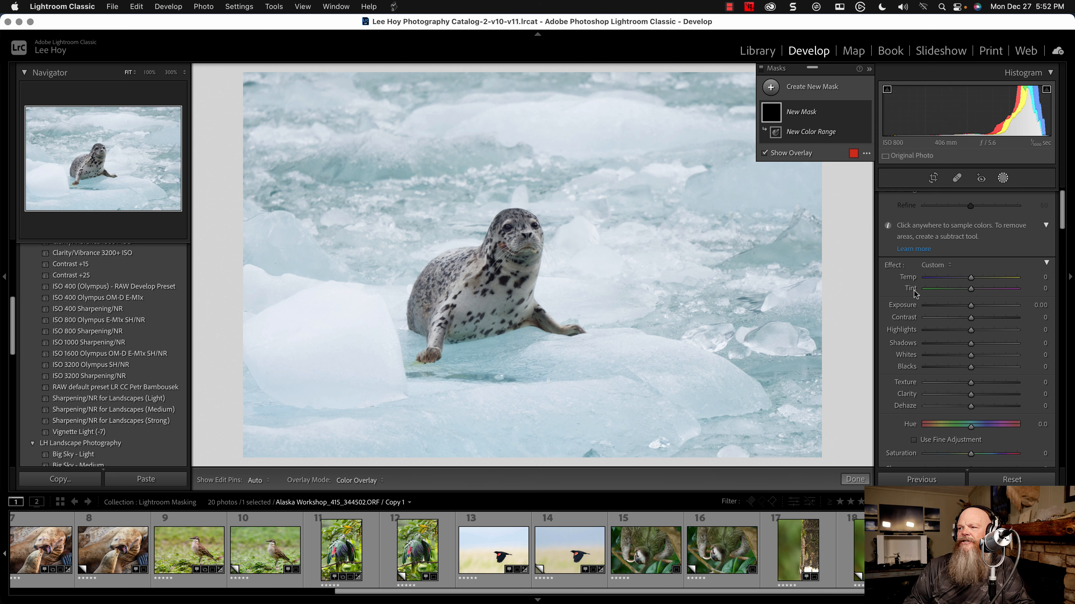
pyautogui.click(780, 256)
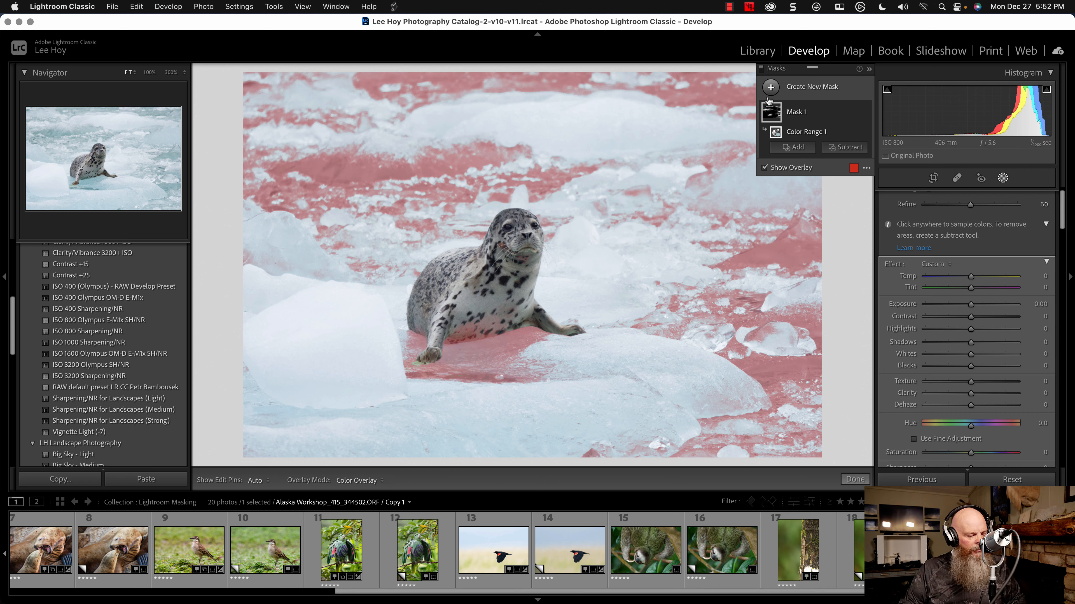
pyautogui.press('super+z')
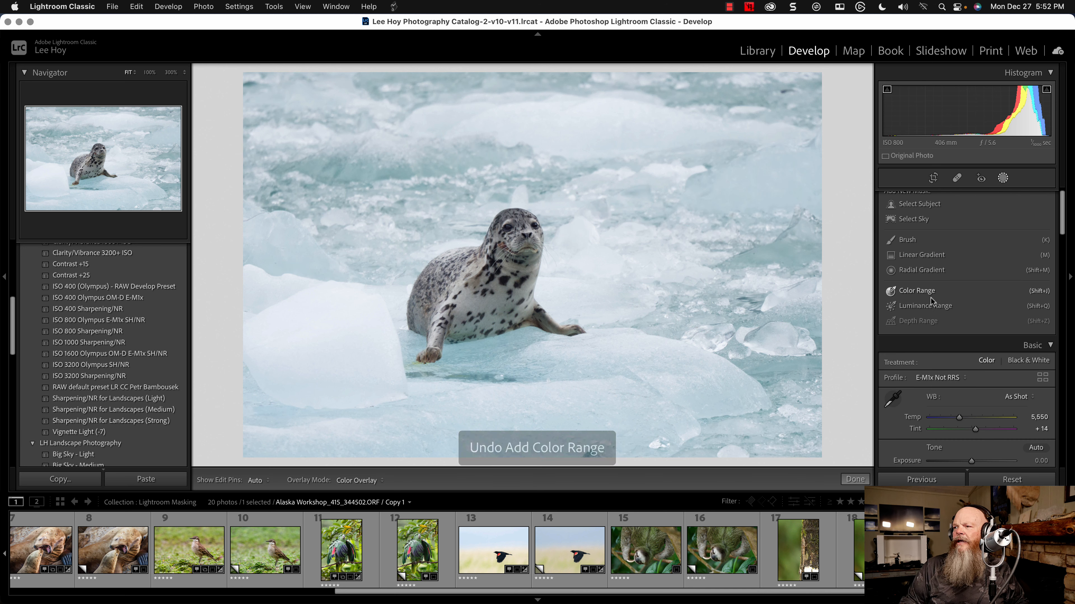
# Step: Try a Luminance Range mask sampled from the seal's chest, and undo it
pyautogui.click(925, 306)
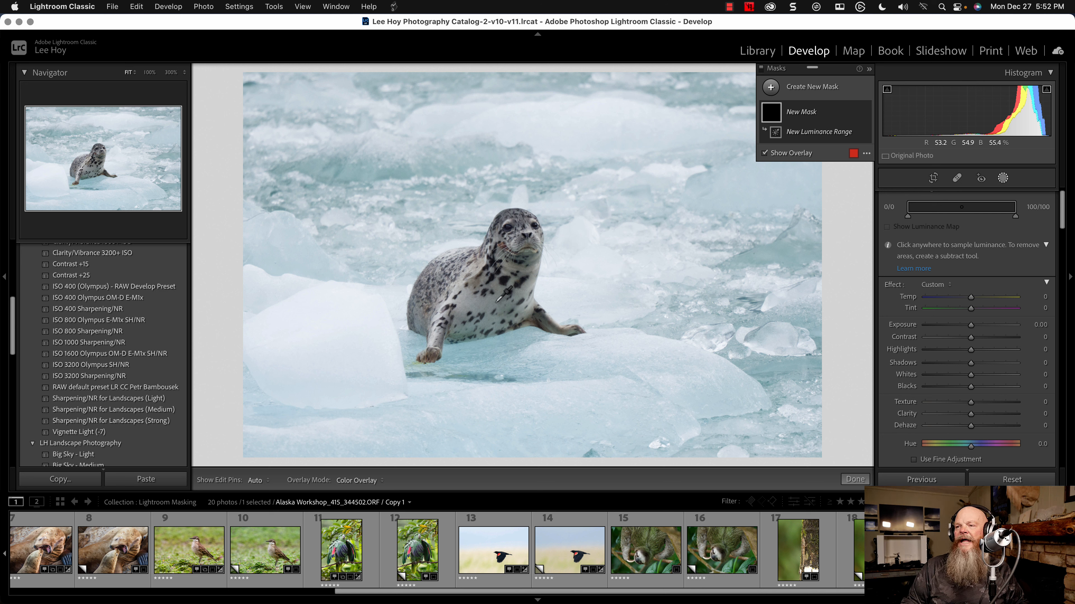
pyautogui.click(503, 280)
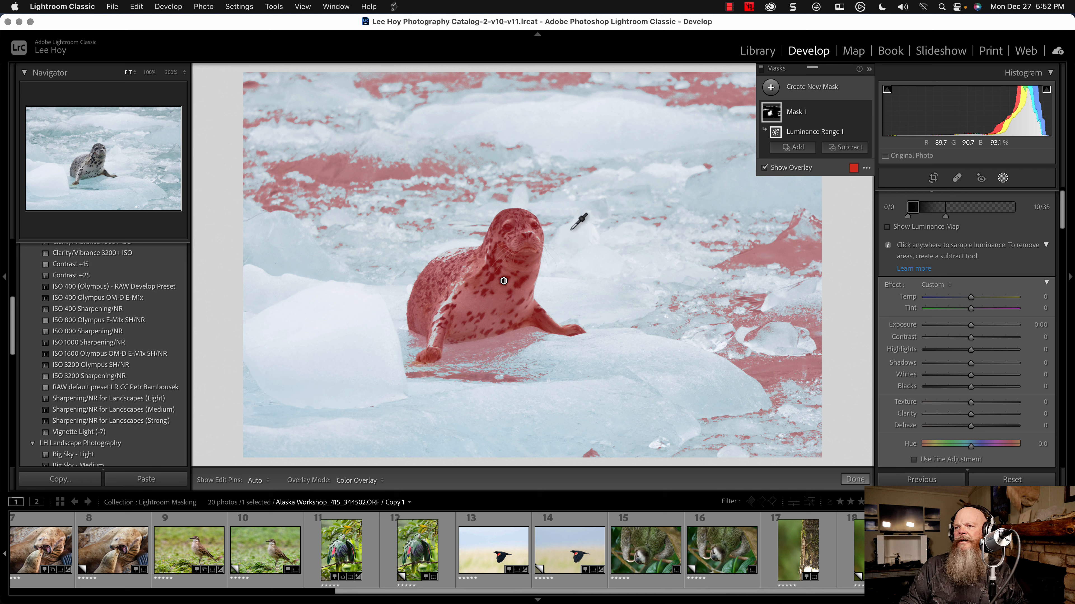
pyautogui.press('super+z')
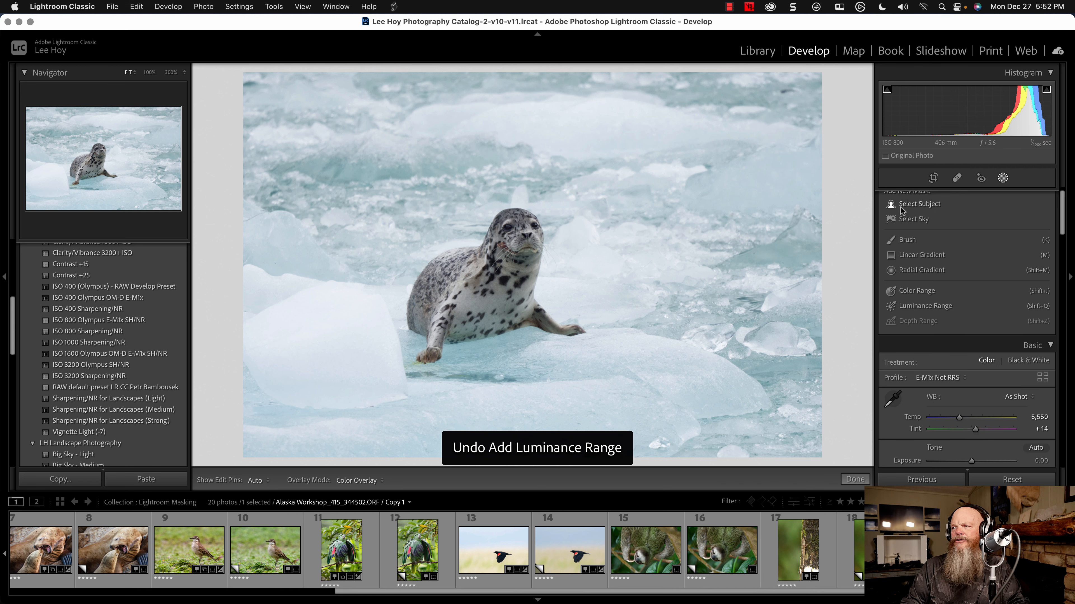
# Step: Mask the seal with Select Subject and inspect the mask's coverage at 100% zoom
pyautogui.scroll(1, 918, 215)
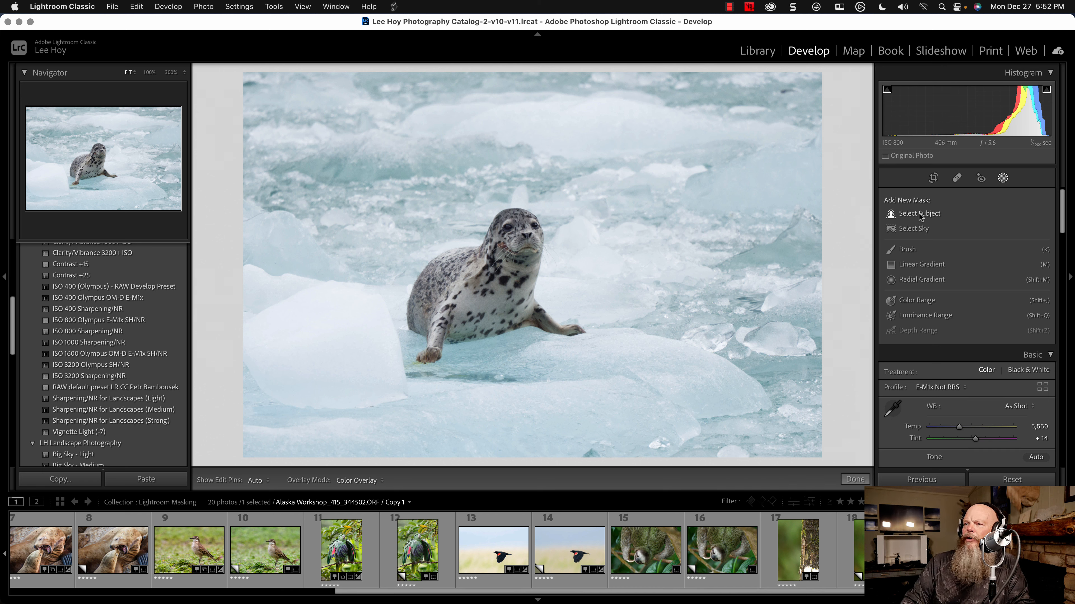
pyautogui.click(920, 215)
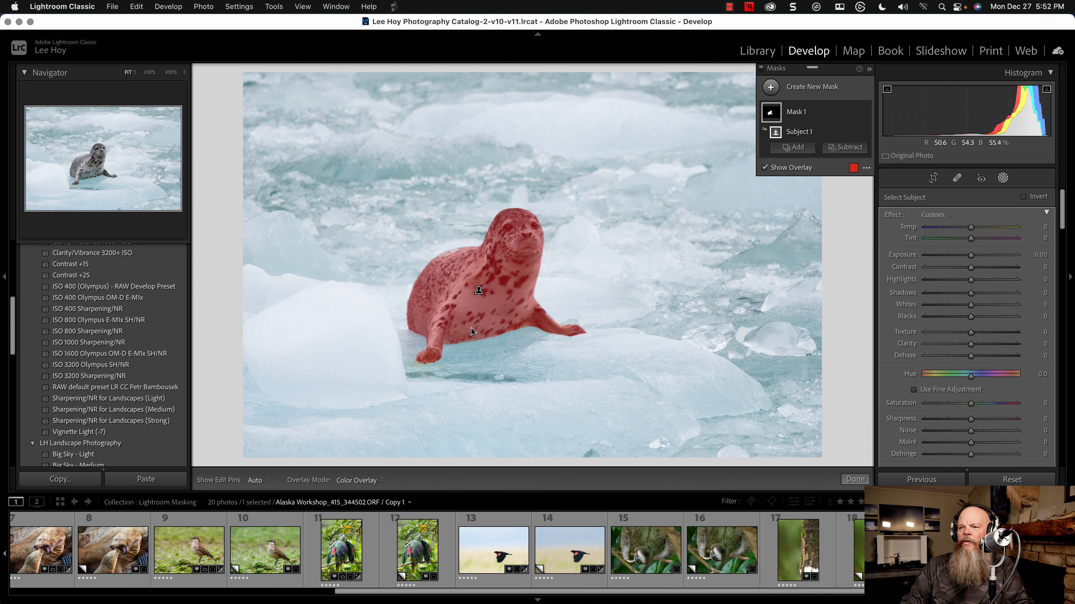
pyautogui.click(466, 301)
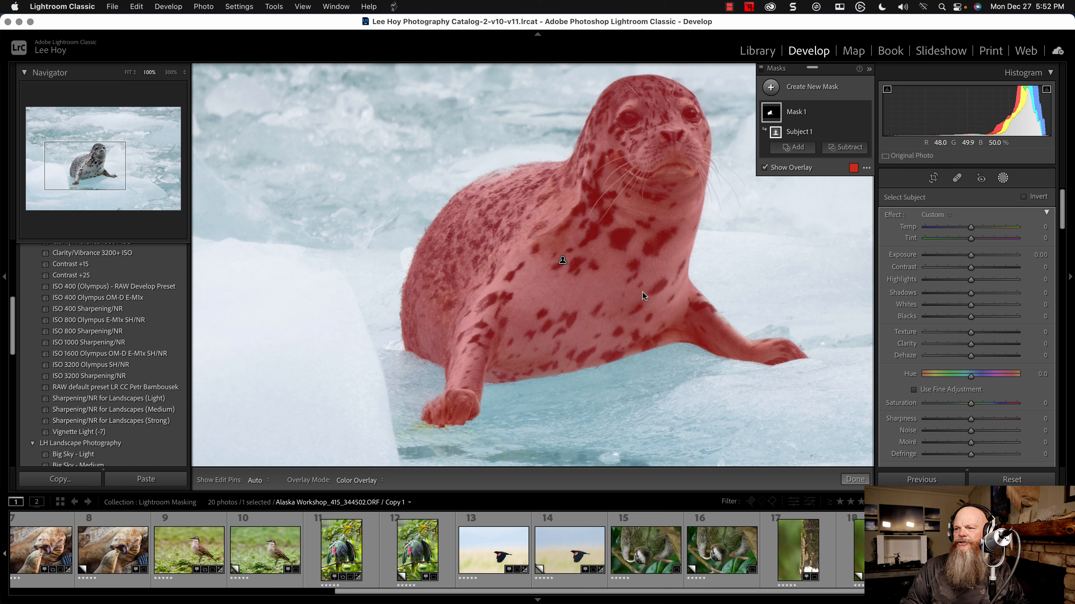
pyautogui.click(626, 288)
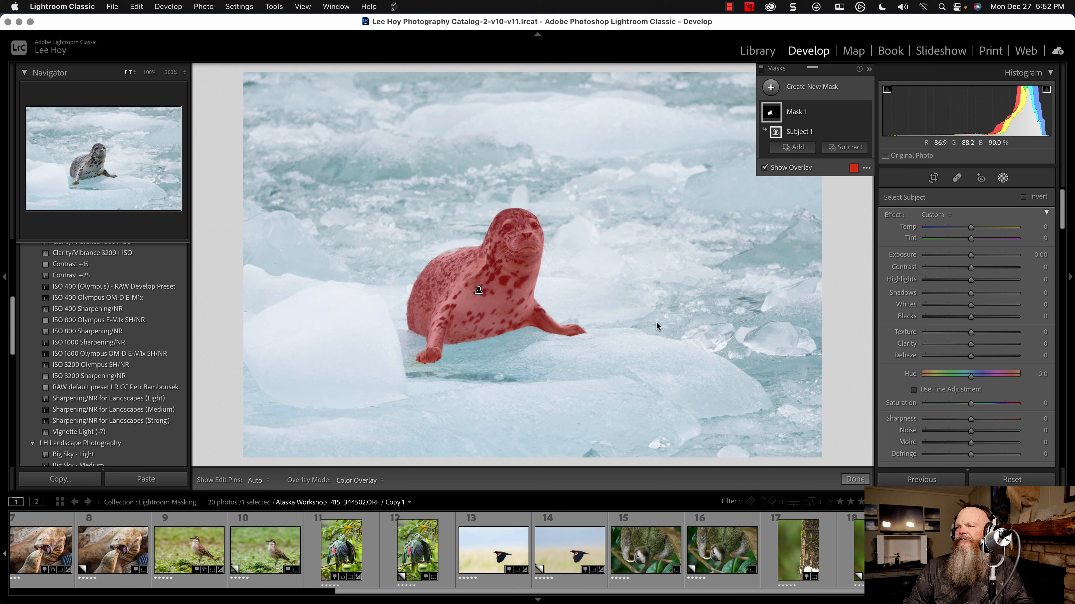
# Step: Add a Brush component to the seal's subject mask and adjust the brush size to about 18
pyautogui.click(792, 146)
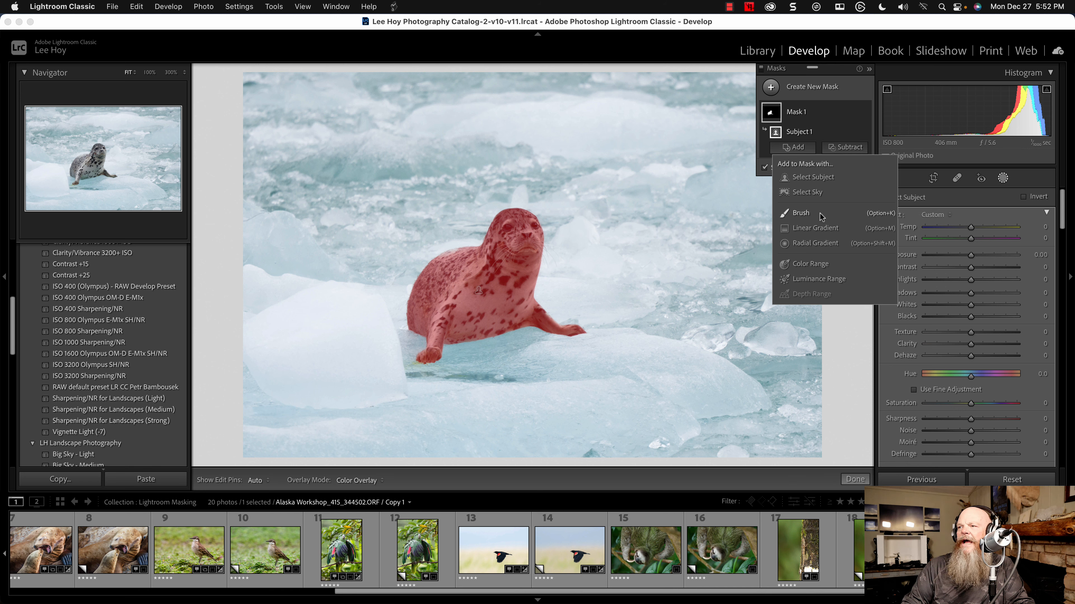
pyautogui.click(789, 214)
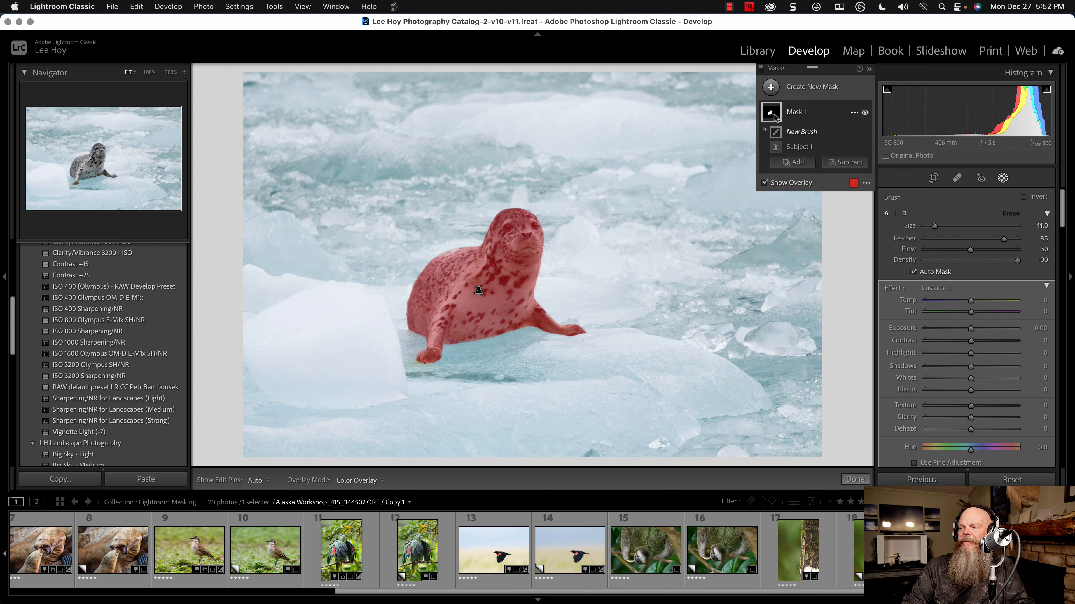
pyautogui.click(797, 163)
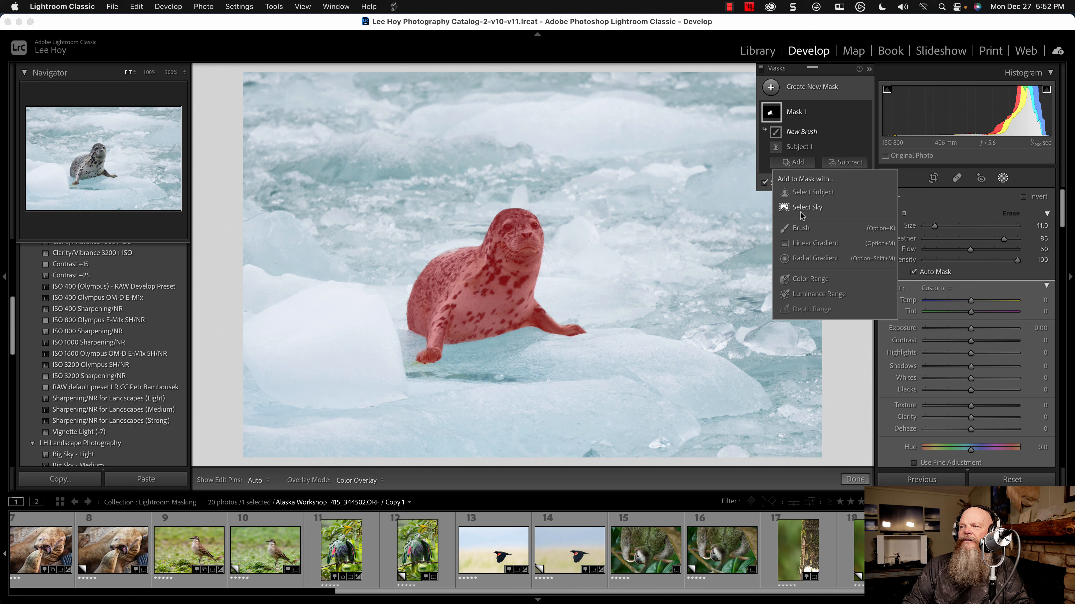
pyautogui.click(800, 229)
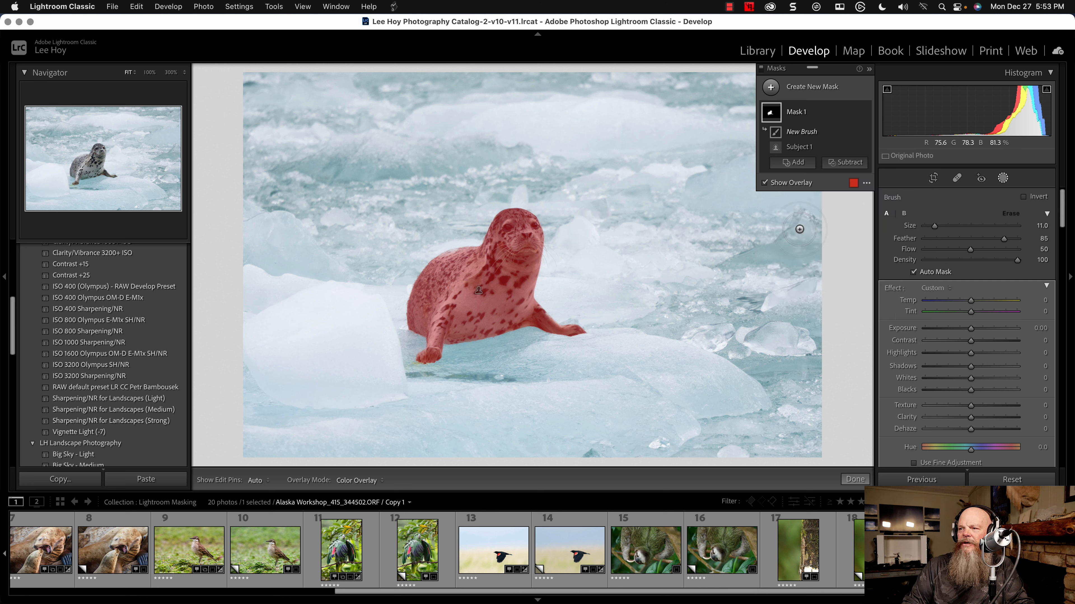
pyautogui.scroll(3, 545, 354)
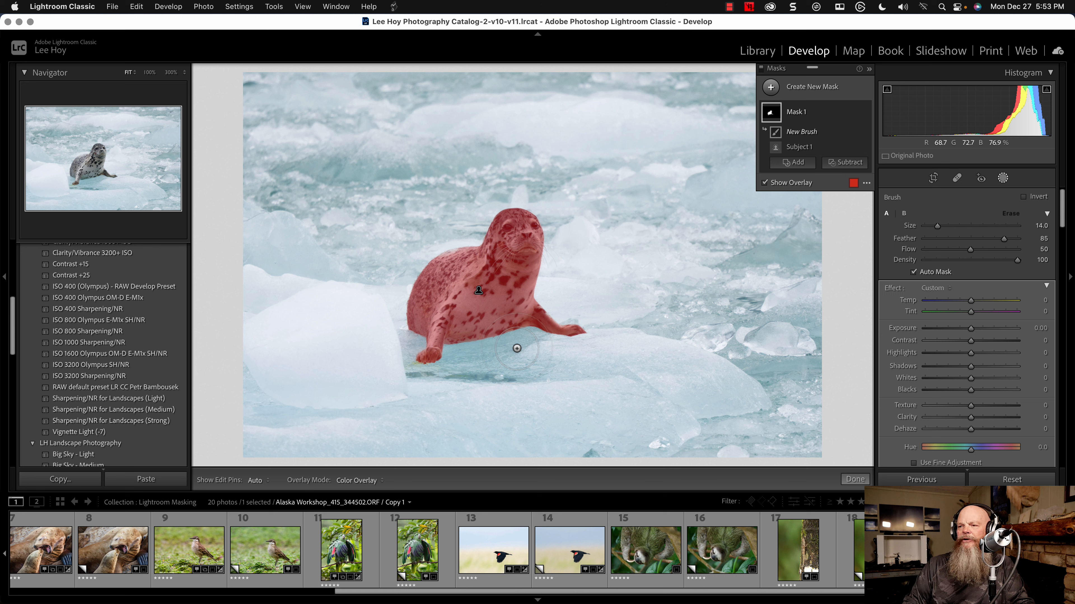
pyautogui.scroll(5, 516, 348)
pyautogui.scroll(2, 516, 349)
pyautogui.scroll(1, 515, 349)
pyautogui.scroll(-2, 516, 348)
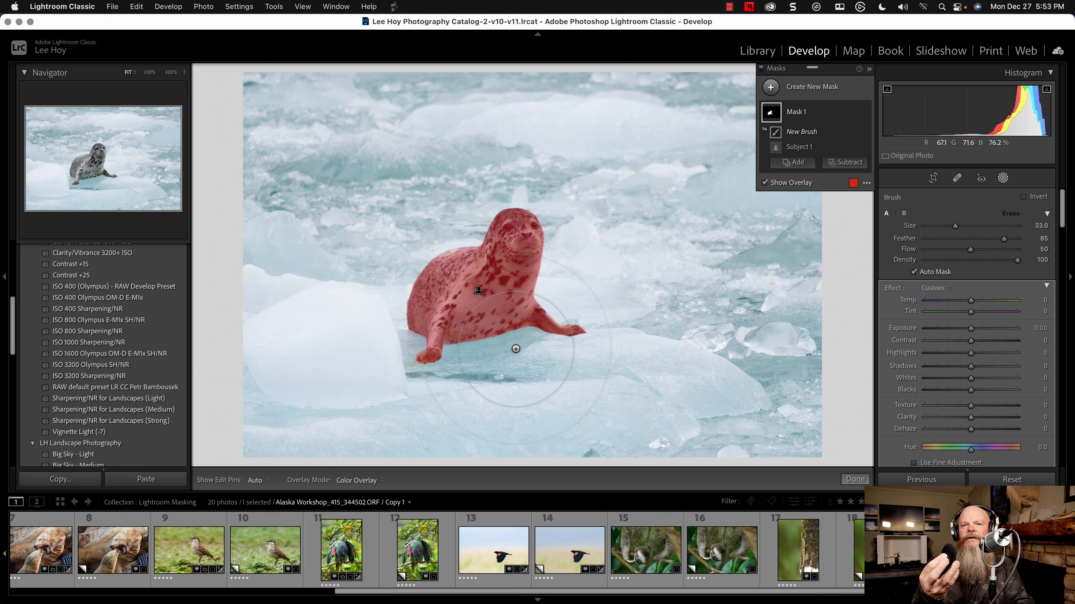
pyautogui.scroll(-1, 516, 348)
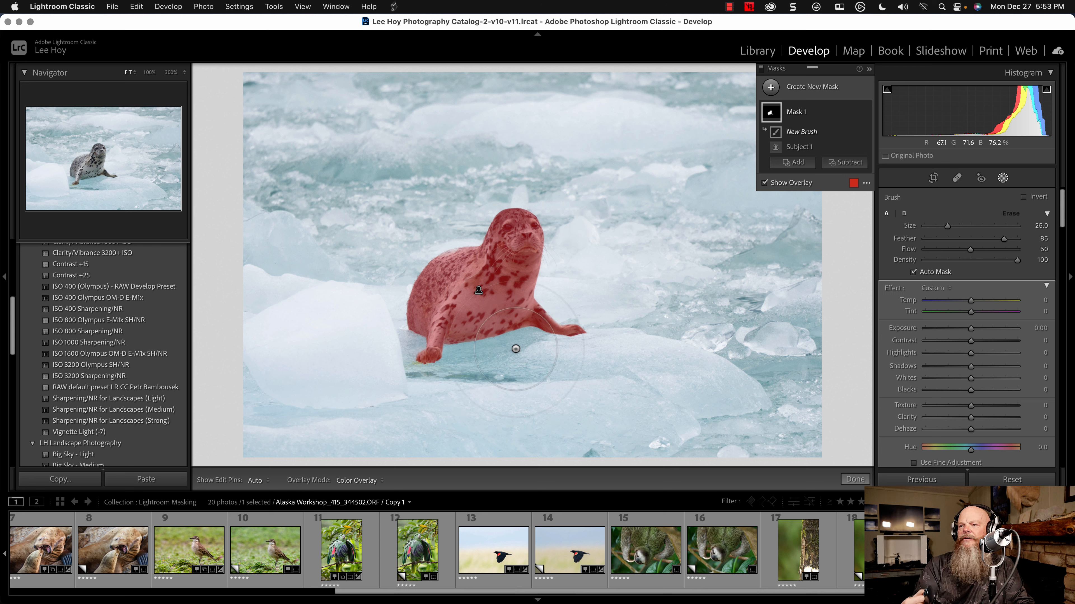
pyautogui.scroll(-14, 515, 349)
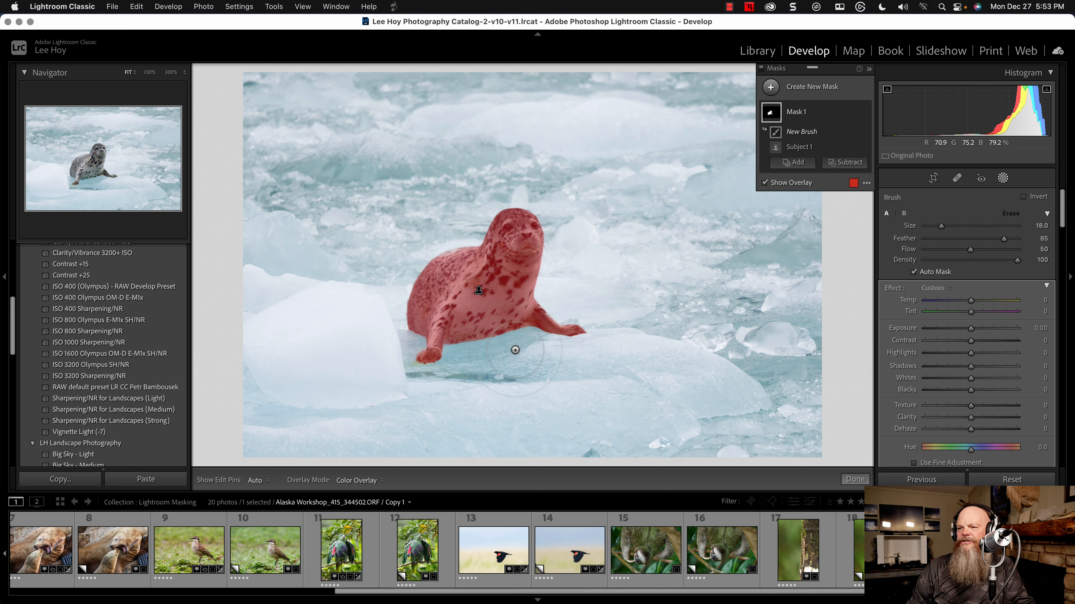
# Step: Paint the ice and water around the seal into the mask across the photo's width, finishing with brush size 13
pyautogui.moveTo(525, 347)
pyautogui.mouseDown()
pyautogui.moveTo(298, 338)
pyautogui.moveTo(253, 323)
pyautogui.moveTo(335, 310)
pyautogui.moveTo(303, 311)
pyautogui.moveTo(257, 349)
pyautogui.moveTo(425, 365)
pyautogui.moveTo(447, 385)
pyautogui.mouseUp()
pyautogui.moveTo(389, 306)
pyautogui.mouseDown()
pyautogui.moveTo(240, 305)
pyautogui.moveTo(254, 343)
pyautogui.moveTo(295, 388)
pyautogui.moveTo(307, 372)
pyautogui.moveTo(577, 381)
pyautogui.moveTo(565, 365)
pyautogui.moveTo(626, 360)
pyautogui.moveTo(620, 346)
pyautogui.moveTo(803, 365)
pyautogui.moveTo(690, 372)
pyautogui.moveTo(474, 363)
pyautogui.moveTo(831, 329)
pyautogui.moveTo(691, 324)
pyautogui.moveTo(563, 296)
pyautogui.moveTo(621, 304)
pyautogui.mouseUp()
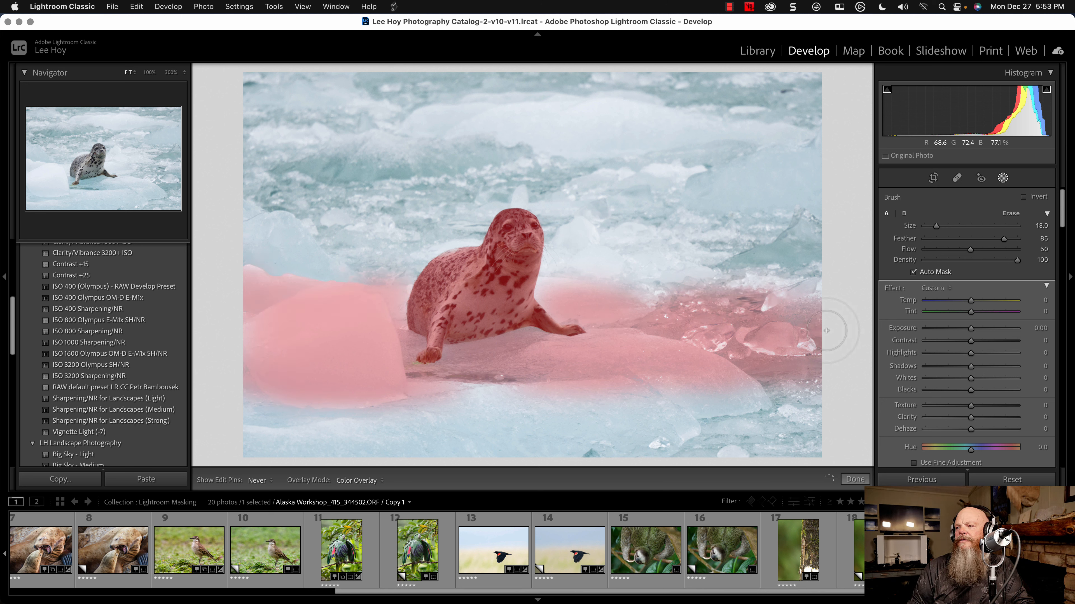
pyautogui.moveTo(639, 295)
pyautogui.mouseDown()
pyautogui.moveTo(822, 291)
pyautogui.moveTo(751, 295)
pyautogui.moveTo(775, 294)
pyautogui.mouseUp()
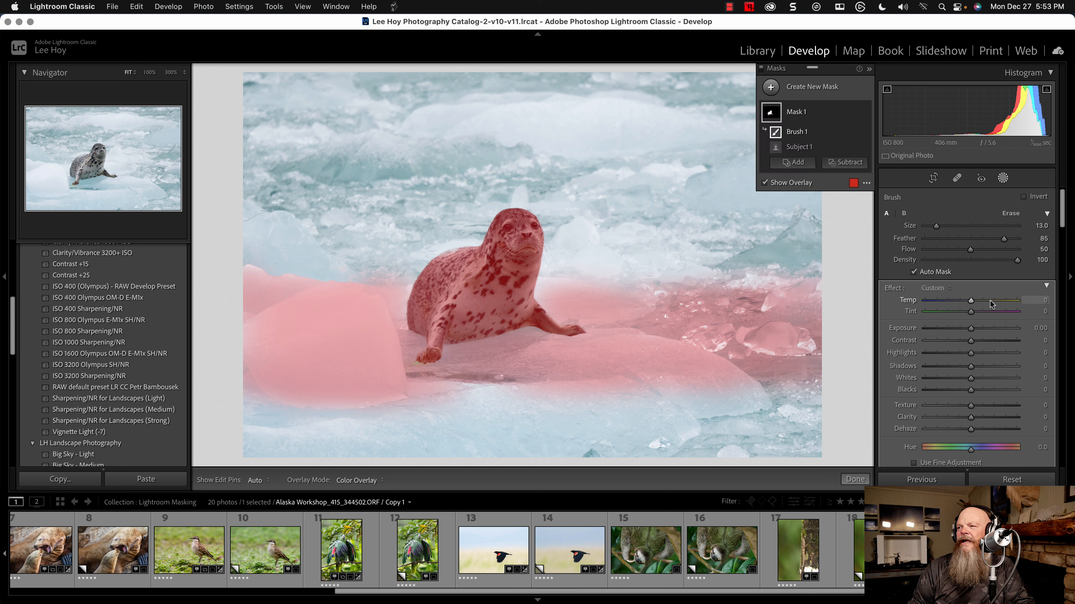
# Step: Apply the LH Bird Sharpening & Clarity effect preset to the mask and, with the overlay hidden, set Clarity to 27
pyautogui.scroll(-3, 932, 219)
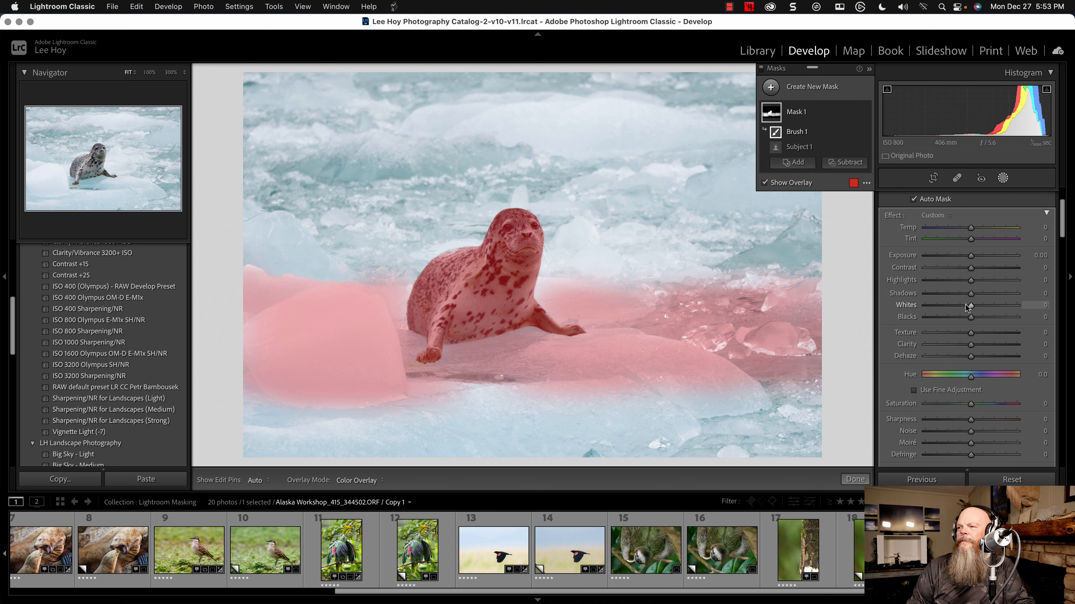
pyautogui.click(933, 215)
pyautogui.scroll(-10, 960, 419)
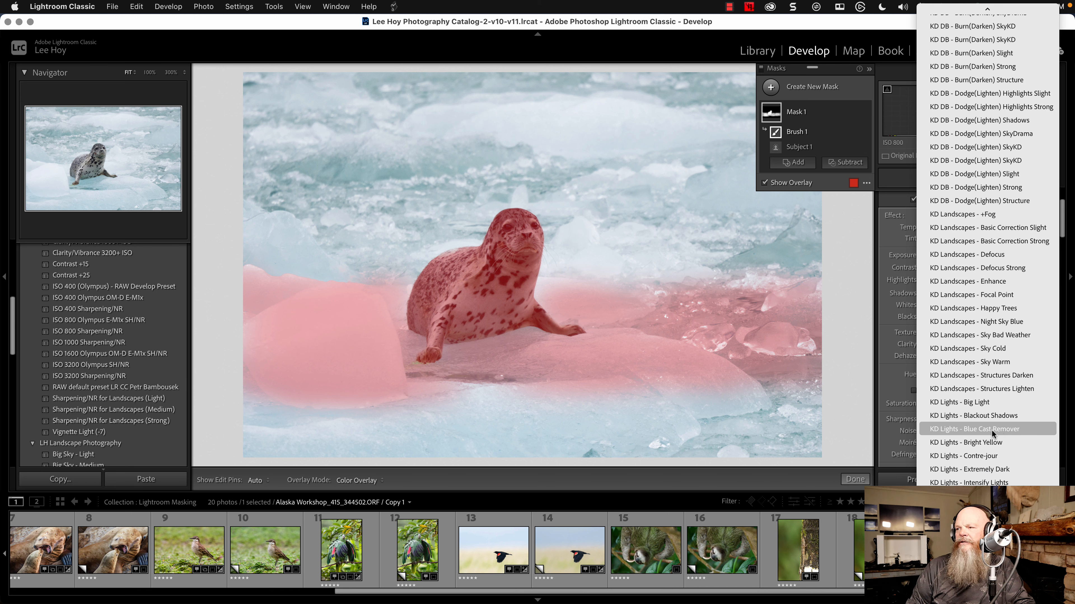
pyautogui.scroll(-5, 992, 429)
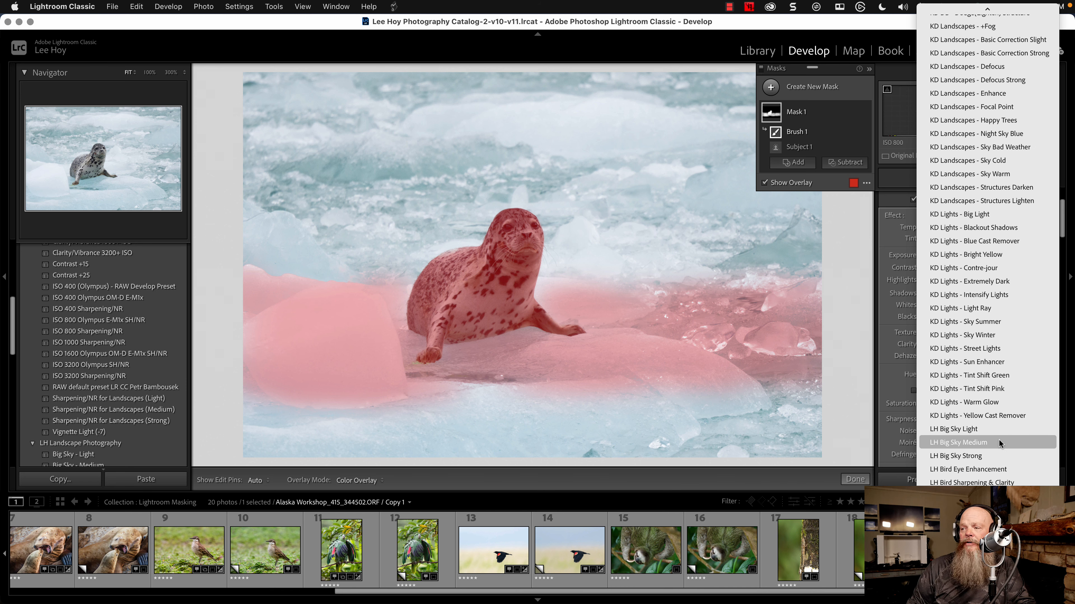
pyautogui.click(973, 482)
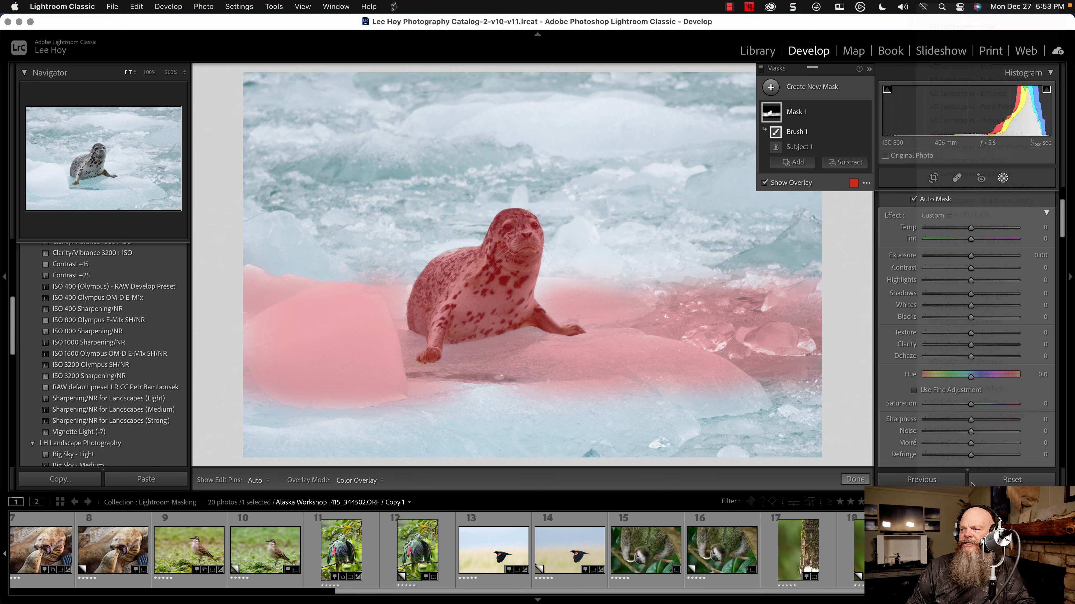
pyautogui.press('o')
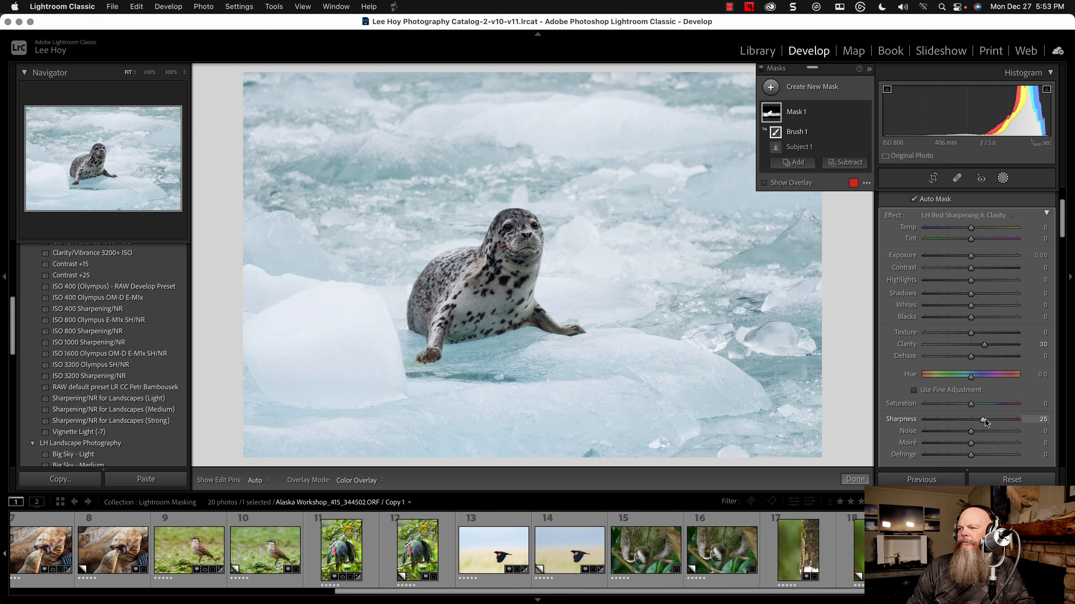
pyautogui.moveTo(982, 344); pyautogui.dragTo(982, 344)
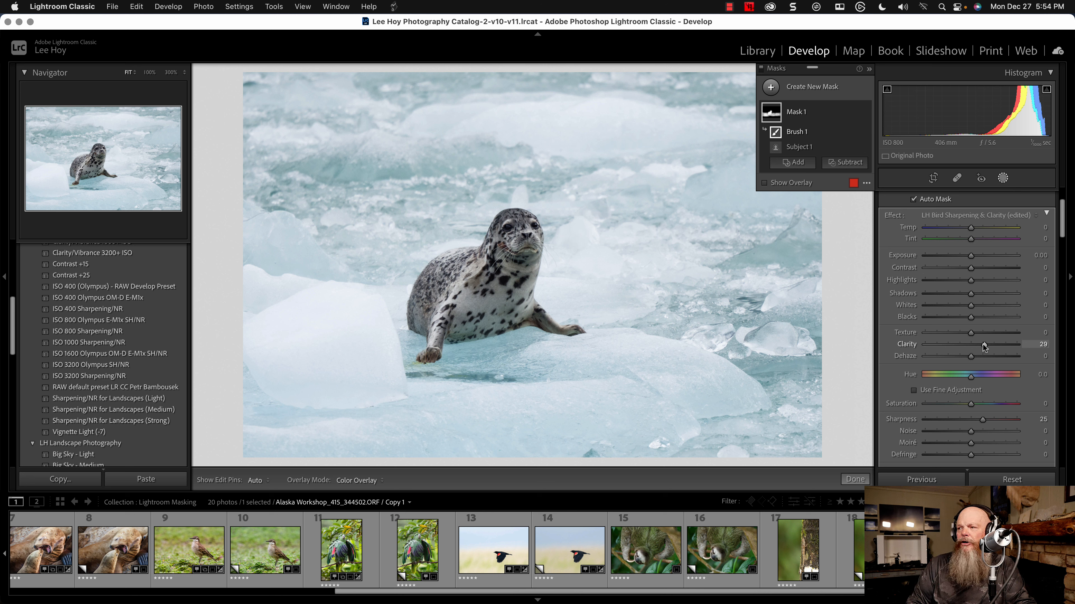
pyautogui.moveTo(983, 344); pyautogui.dragTo(980, 344)
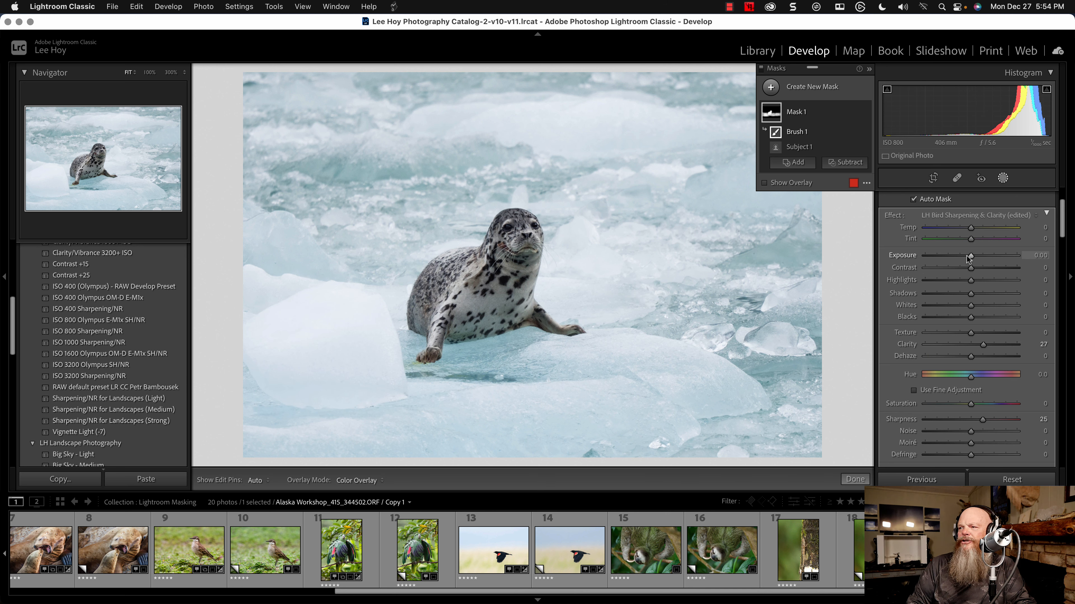
# Step: Try an Exposure of 0.15 on the mask, reset it to 0, and set Shadows to 22
pyautogui.moveTo(969, 254); pyautogui.dragTo(972, 256)
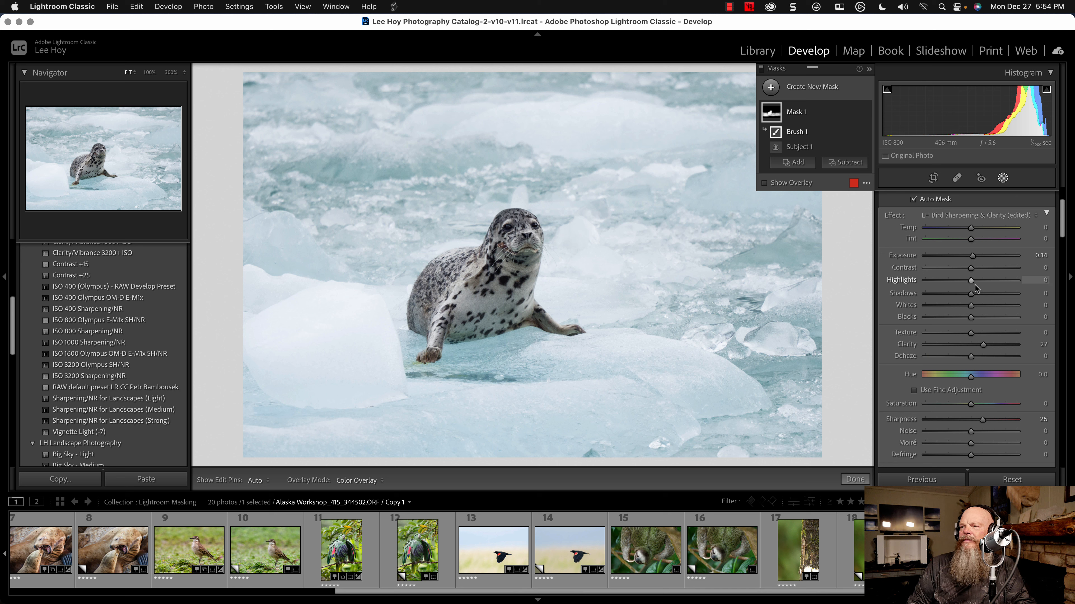
pyautogui.moveTo(971, 294); pyautogui.dragTo(978, 294)
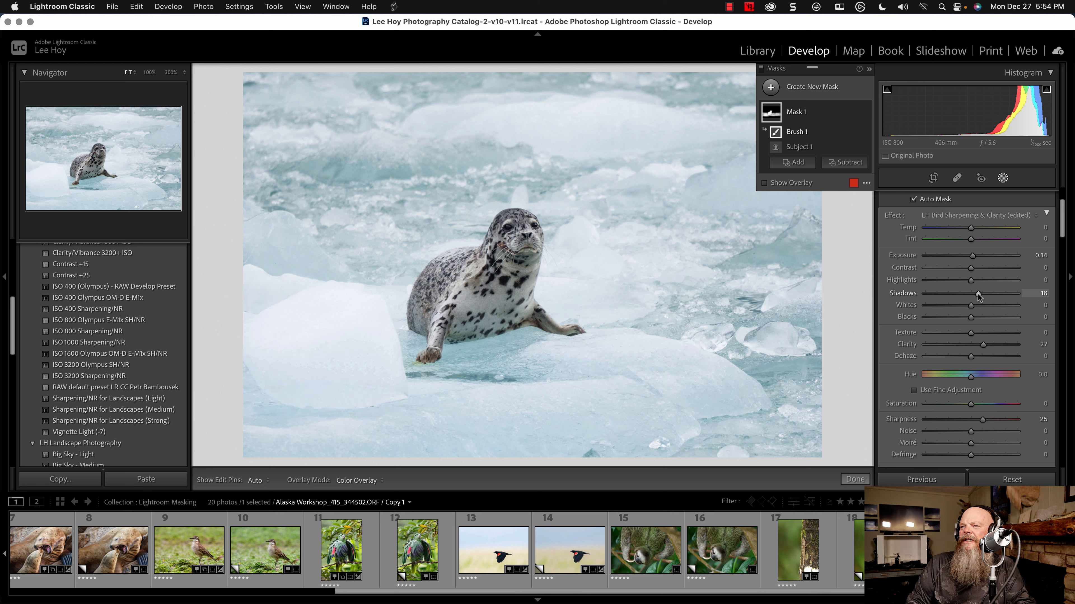
pyautogui.moveTo(978, 292)
pyautogui.mouseDown()
pyautogui.moveTo(914, 298)
pyautogui.moveTo(1016, 295)
pyautogui.moveTo(986, 294)
pyautogui.mouseUp()
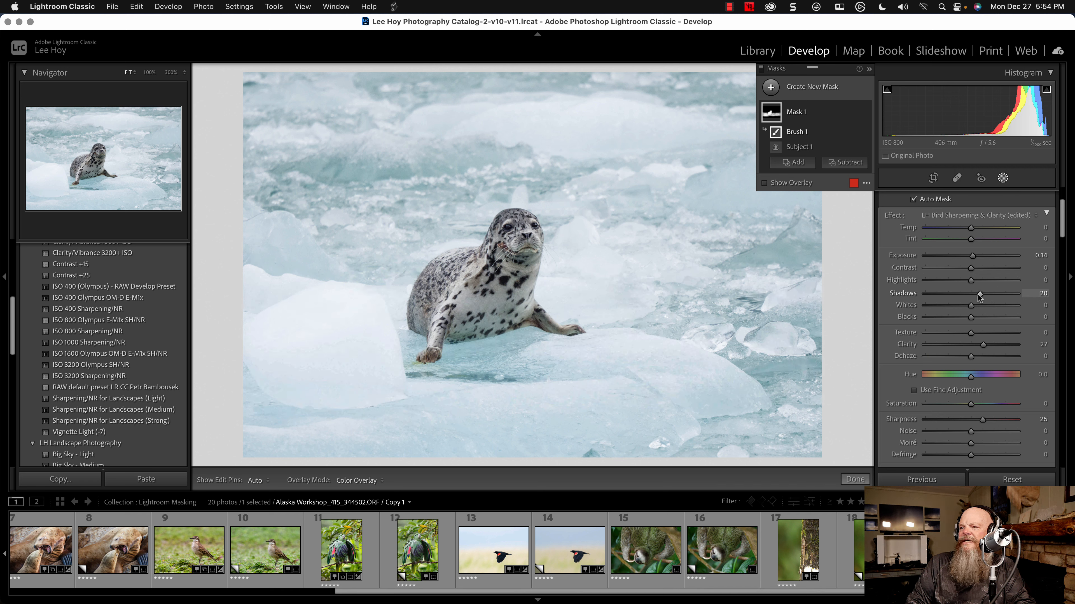
pyautogui.moveTo(979, 297); pyautogui.dragTo(982, 296)
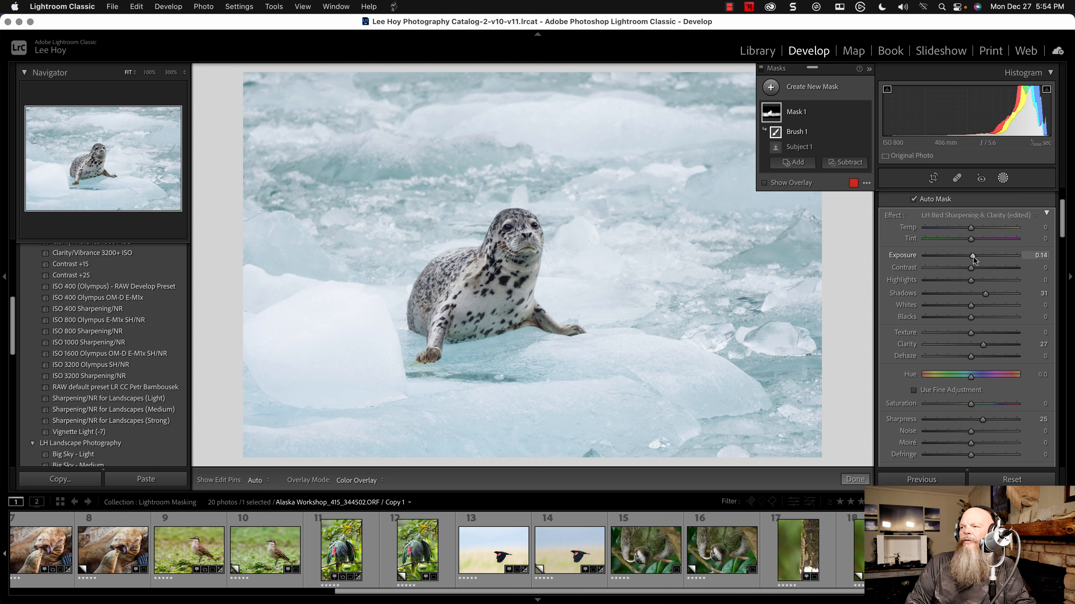
pyautogui.moveTo(978, 256)
pyautogui.mouseDown()
pyautogui.moveTo(988, 256)
pyautogui.moveTo(950, 257)
pyautogui.moveTo(974, 256)
pyautogui.mouseUp()
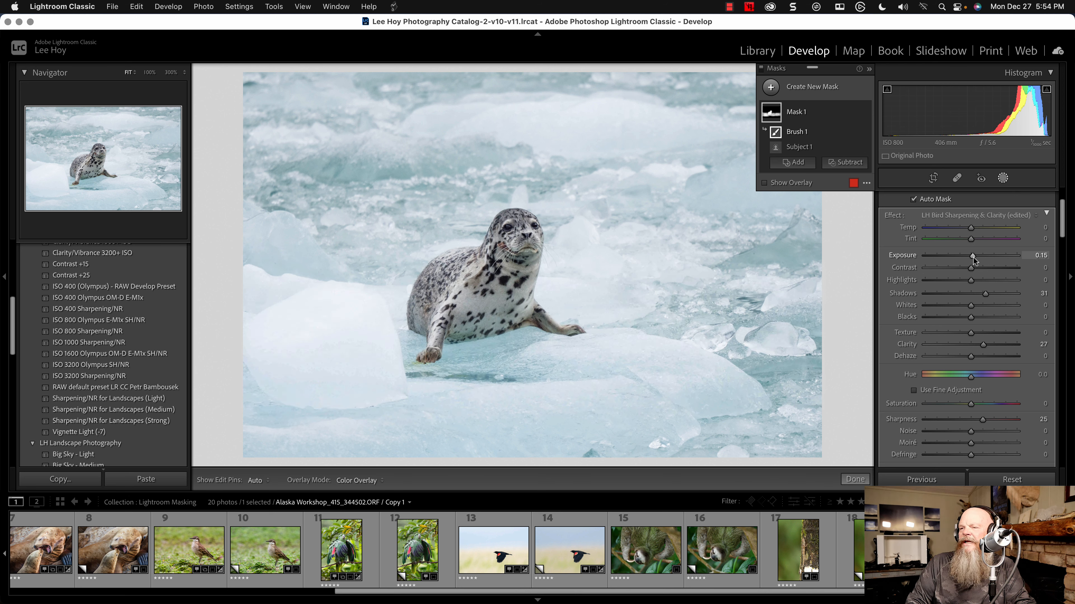
pyautogui.doubleClick(914, 256)
pyautogui.moveTo(985, 293); pyautogui.dragTo(981, 293)
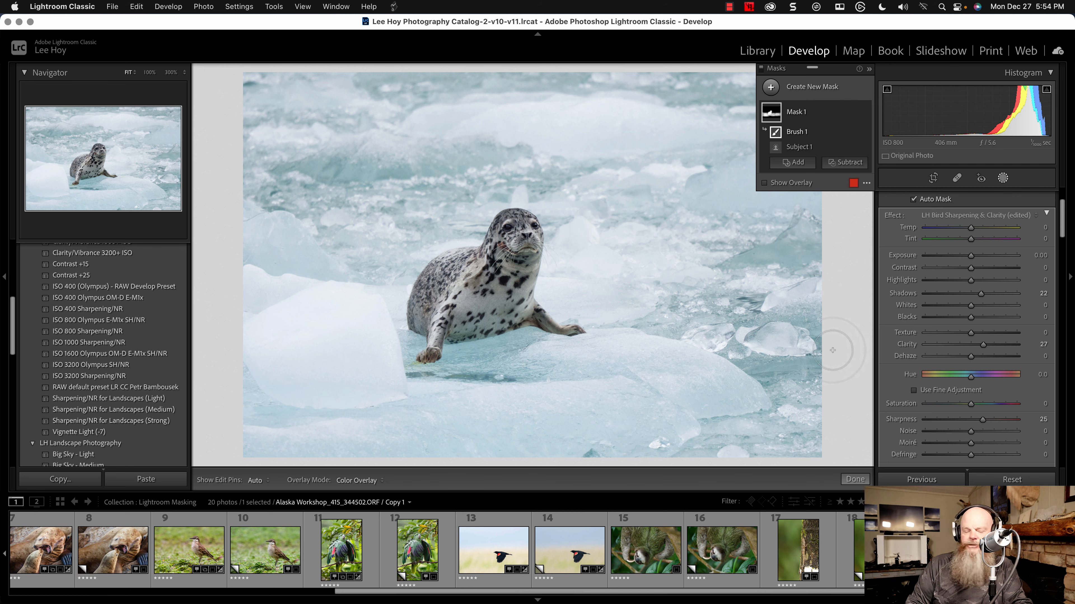
# Step: Try the mask's Texture at -100 on the ice at 100% zoom, and set it to 21
pyautogui.click(630, 339)
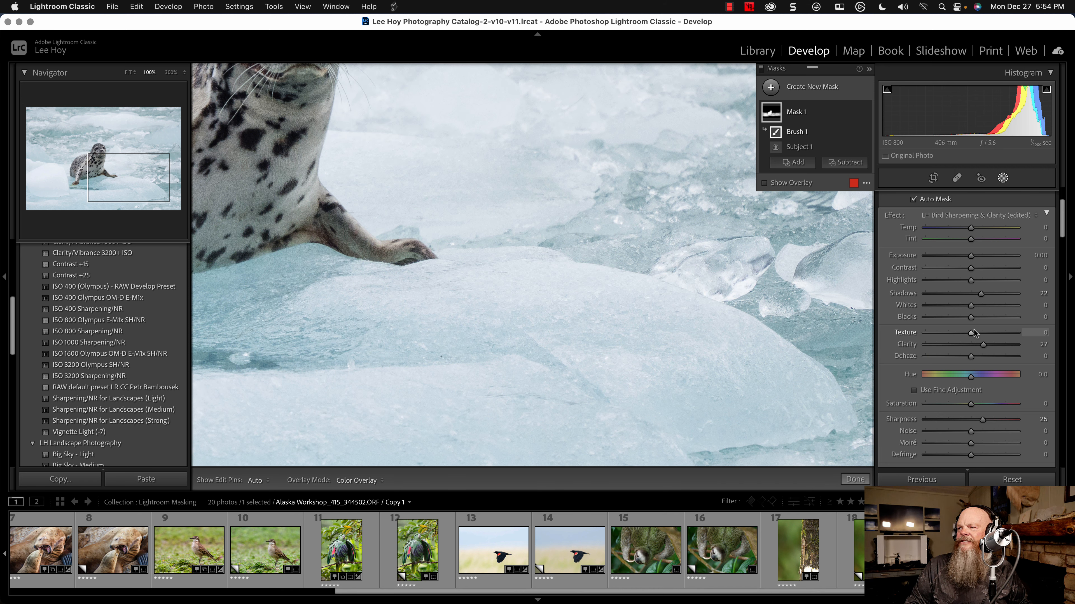
pyautogui.moveTo(972, 333); pyautogui.dragTo(903, 338)
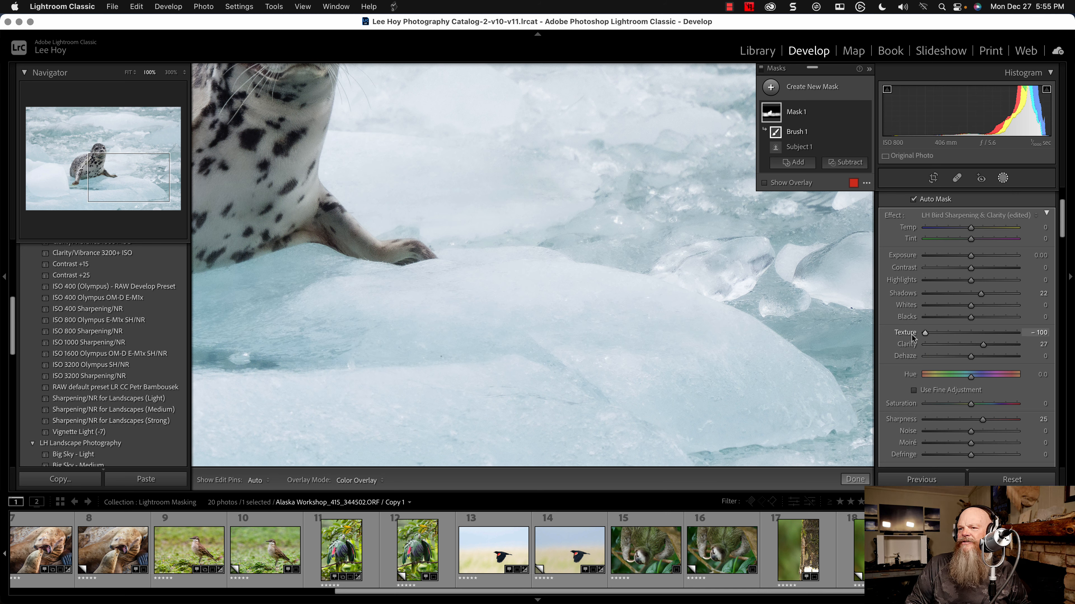
pyautogui.moveTo(994, 333)
pyautogui.mouseDown()
pyautogui.moveTo(1021, 333)
pyautogui.moveTo(979, 336)
pyautogui.mouseUp()
# Step: Inspect the mask's effect on the ice and the seal's flipper at fit, 100% and 300% zoom
pyautogui.press('space')
pyautogui.click(626, 327)
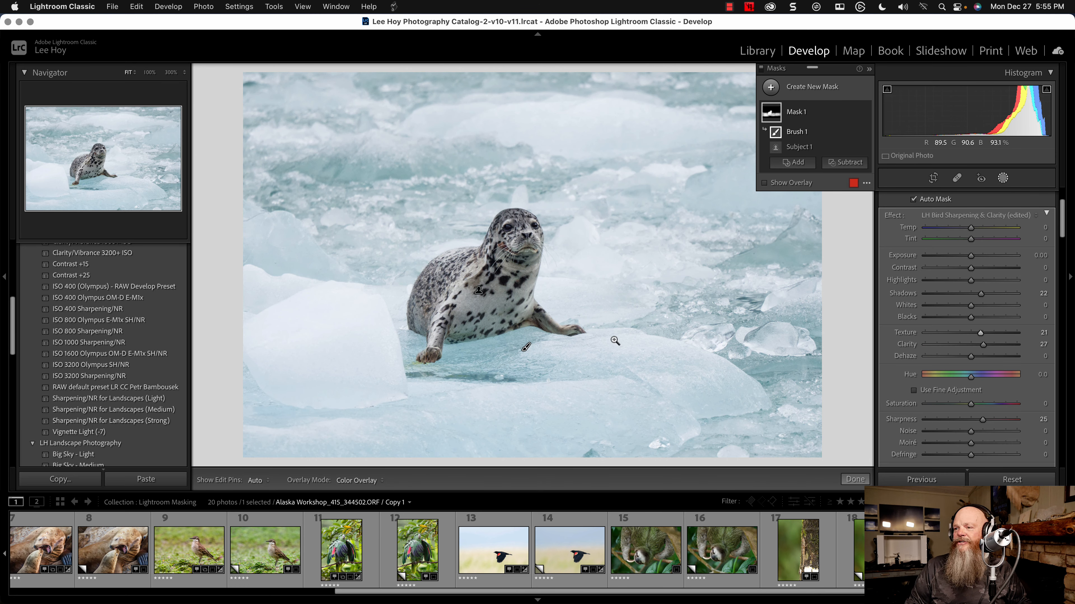
pyautogui.press('space')
pyautogui.click(614, 339)
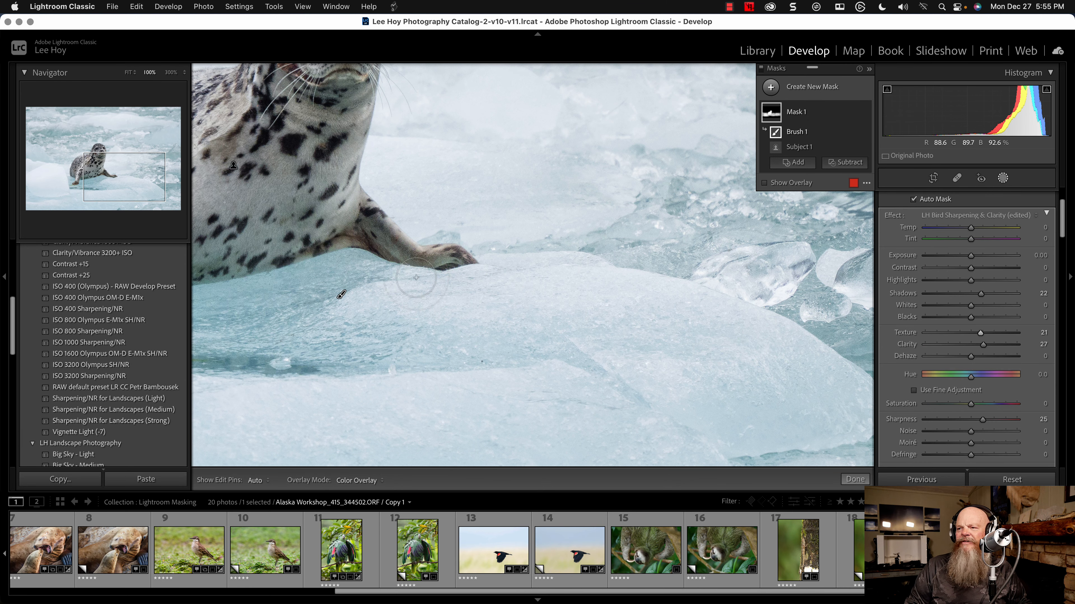
pyautogui.click(531, 291)
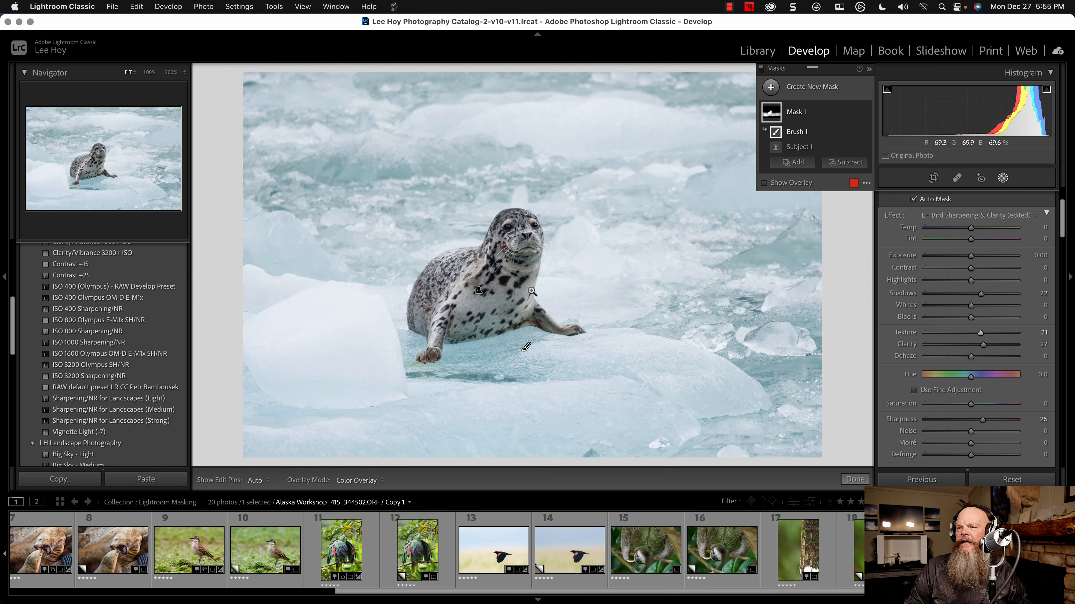
pyautogui.click(601, 320)
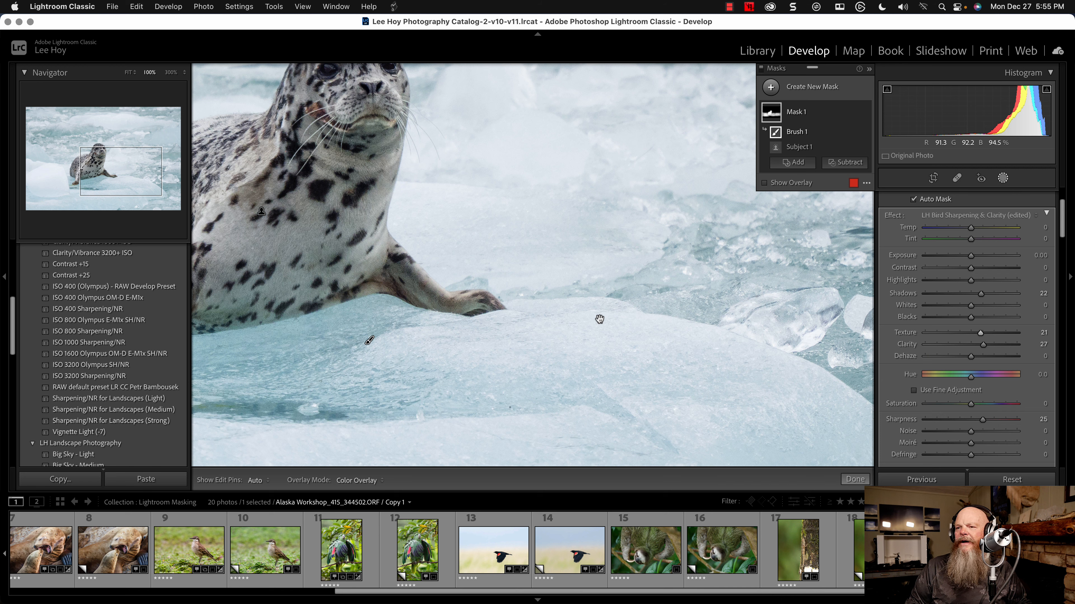
pyautogui.click(600, 319)
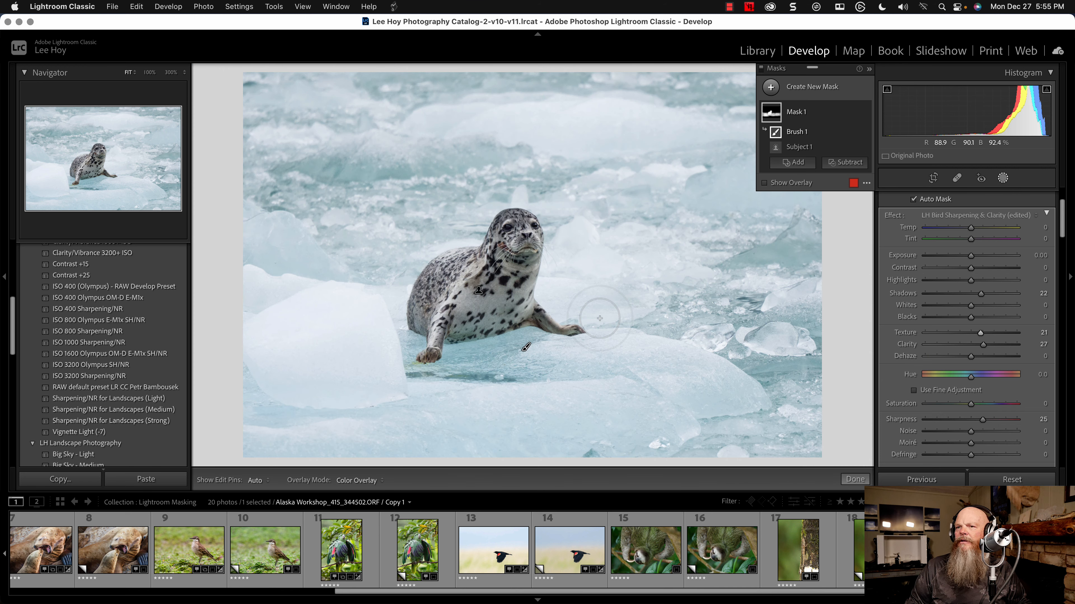
pyautogui.click(171, 73)
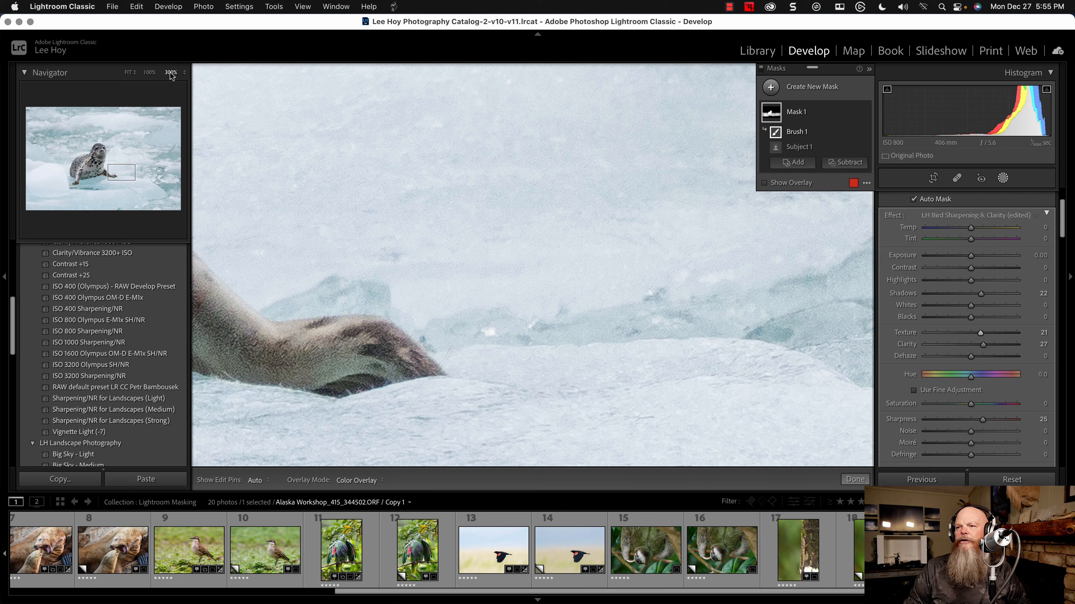
pyautogui.click(151, 73)
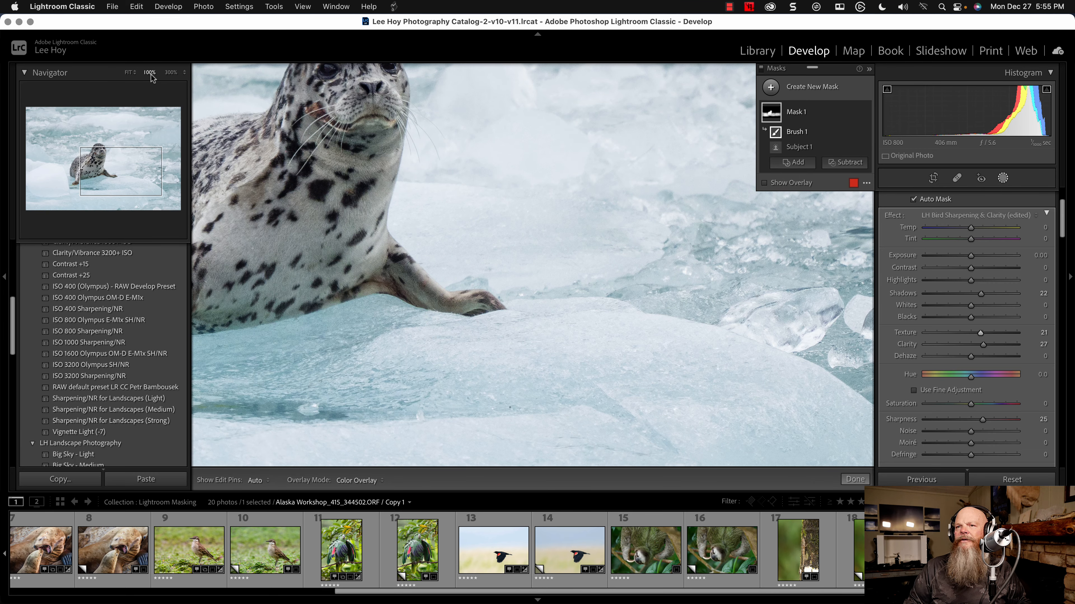
pyautogui.click(506, 306)
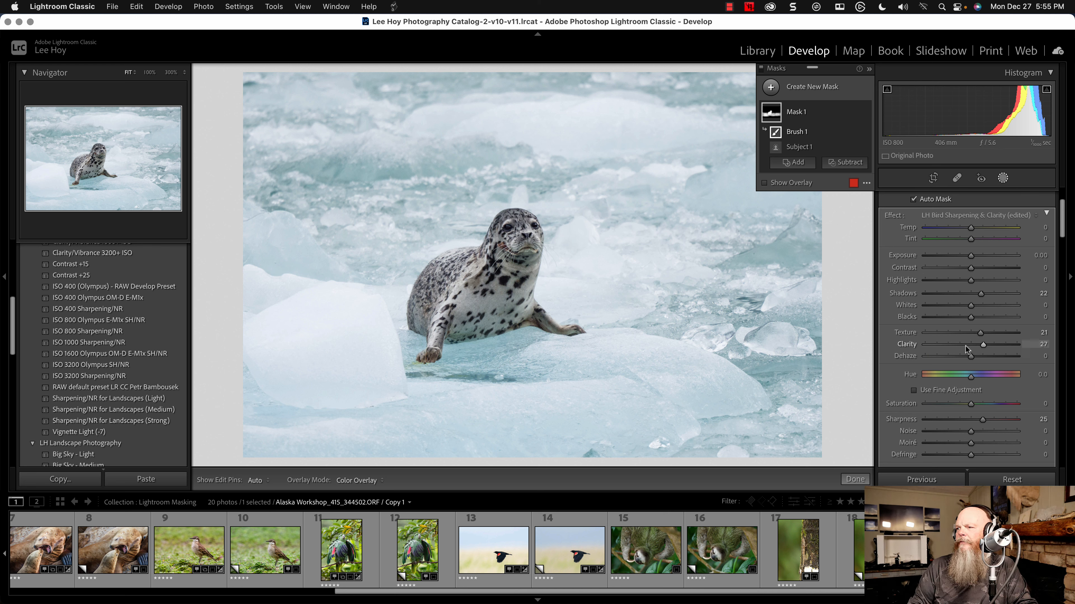
# Step: Set the mask's Noise to 11 and finish the masking
pyautogui.moveTo(974, 431); pyautogui.dragTo(976, 431)
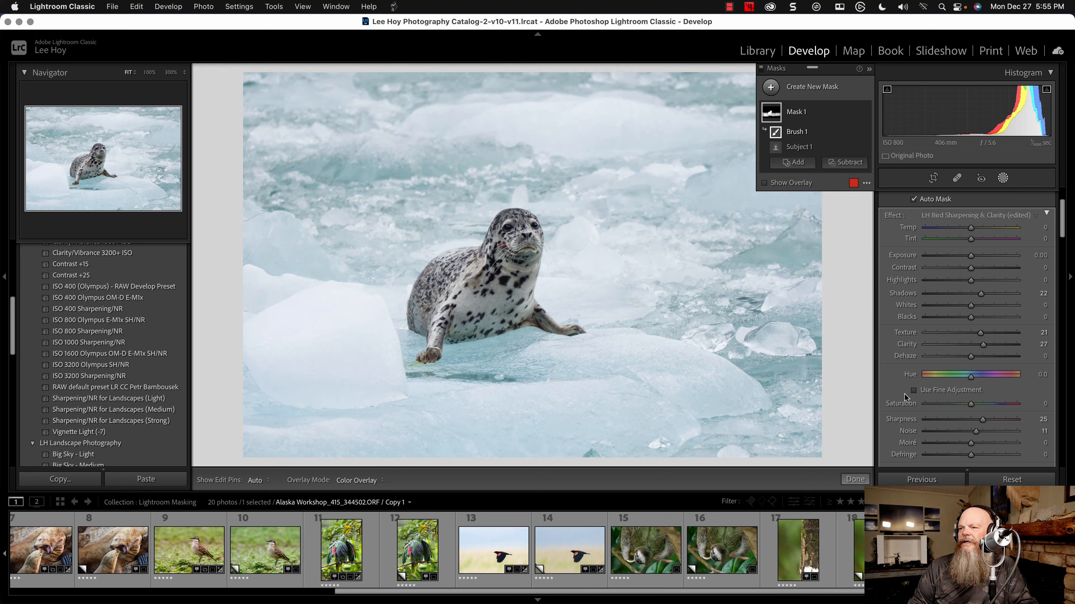
pyautogui.click(854, 480)
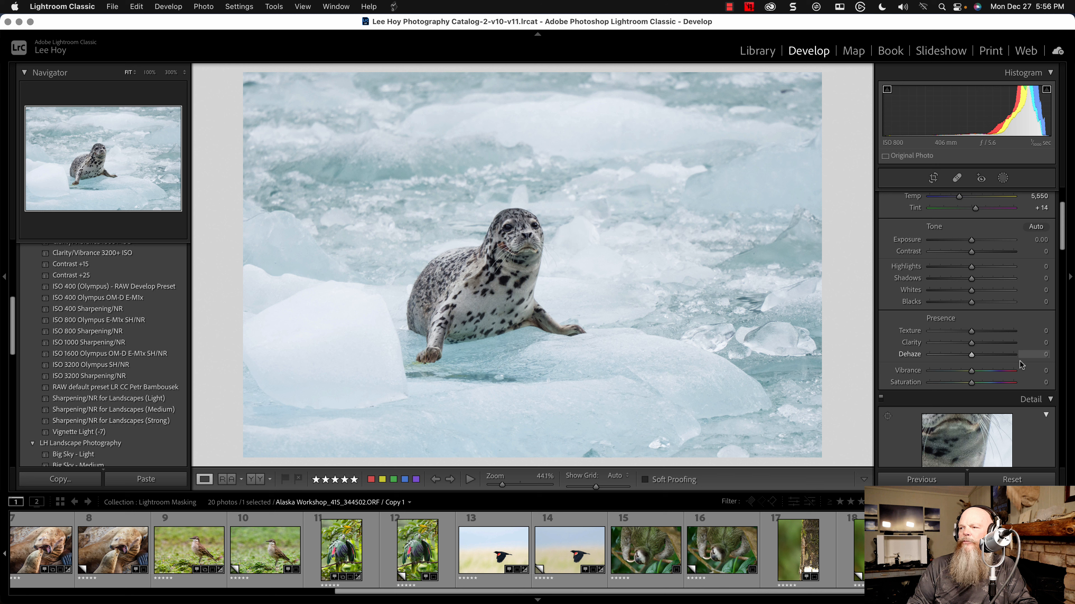
# Step: Compare several global Vibrance strengths between 1 and 26 on the seal photo, and set Vibrance to 21
pyautogui.click(1043, 371)
pyautogui.write('20')
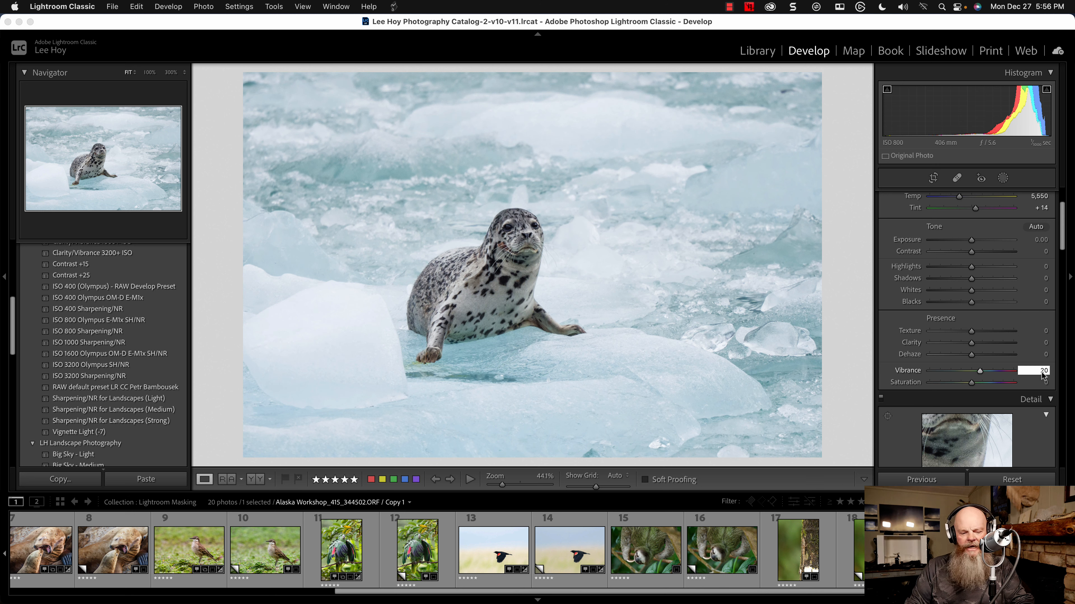
pyautogui.press('Tab')
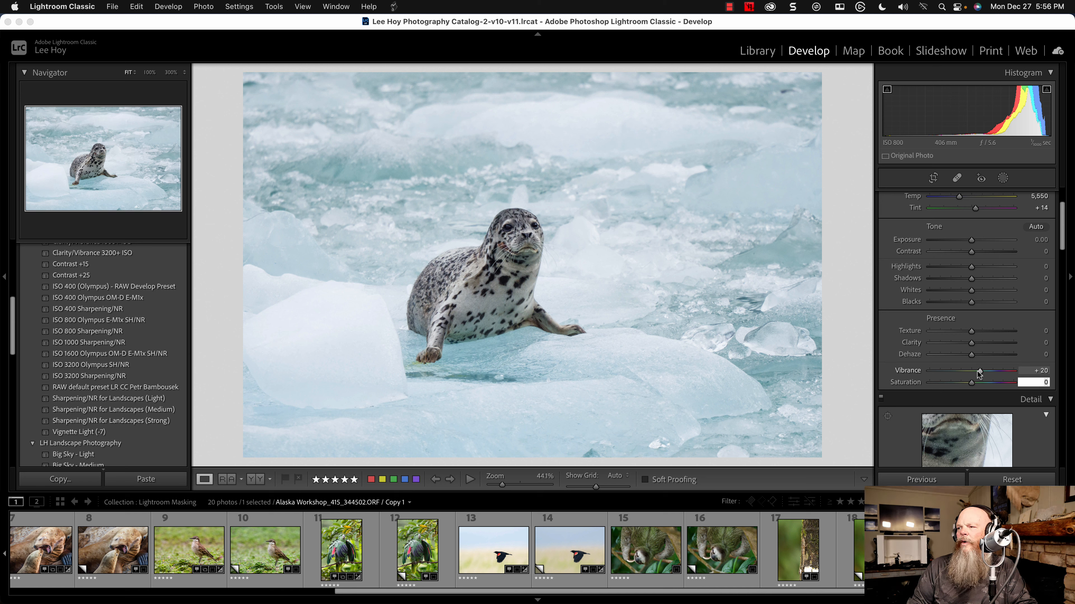
pyautogui.moveTo(980, 372)
pyautogui.mouseDown()
pyautogui.moveTo(1019, 371)
pyautogui.moveTo(887, 375)
pyautogui.moveTo(971, 375)
pyautogui.mouseUp()
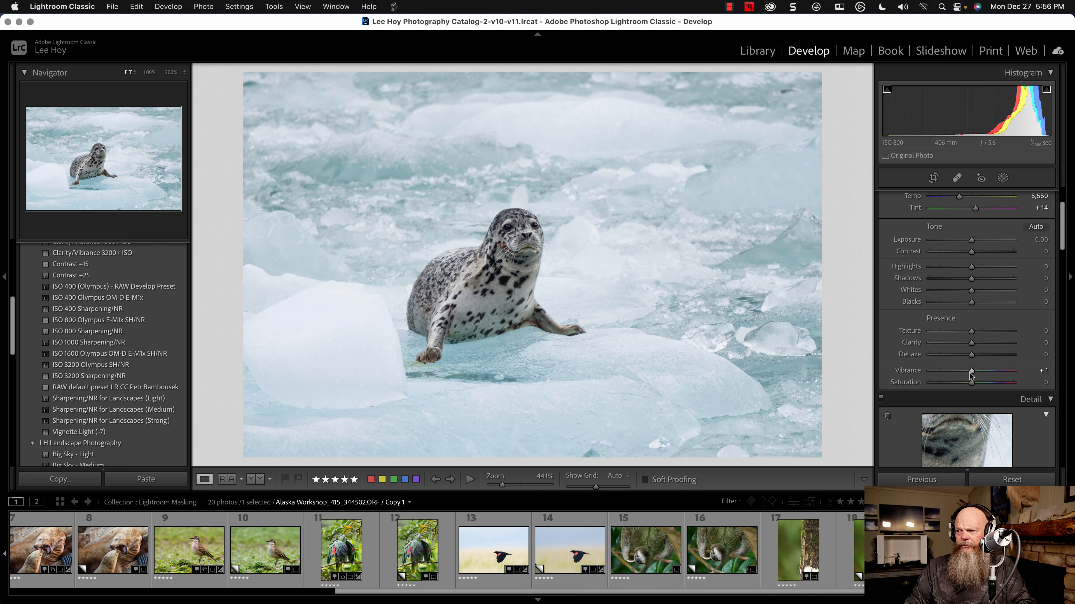
pyautogui.moveTo(971, 373)
pyautogui.mouseDown()
pyautogui.moveTo(1015, 373)
pyautogui.moveTo(981, 374)
pyautogui.mouseUp()
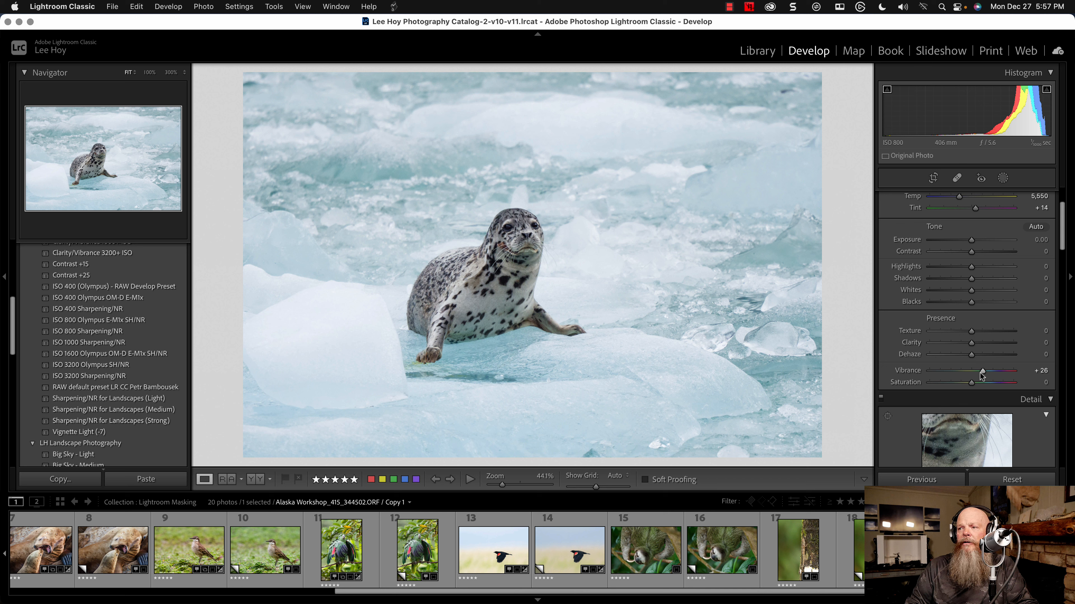
pyautogui.moveTo(980, 374); pyautogui.dragTo(978, 373)
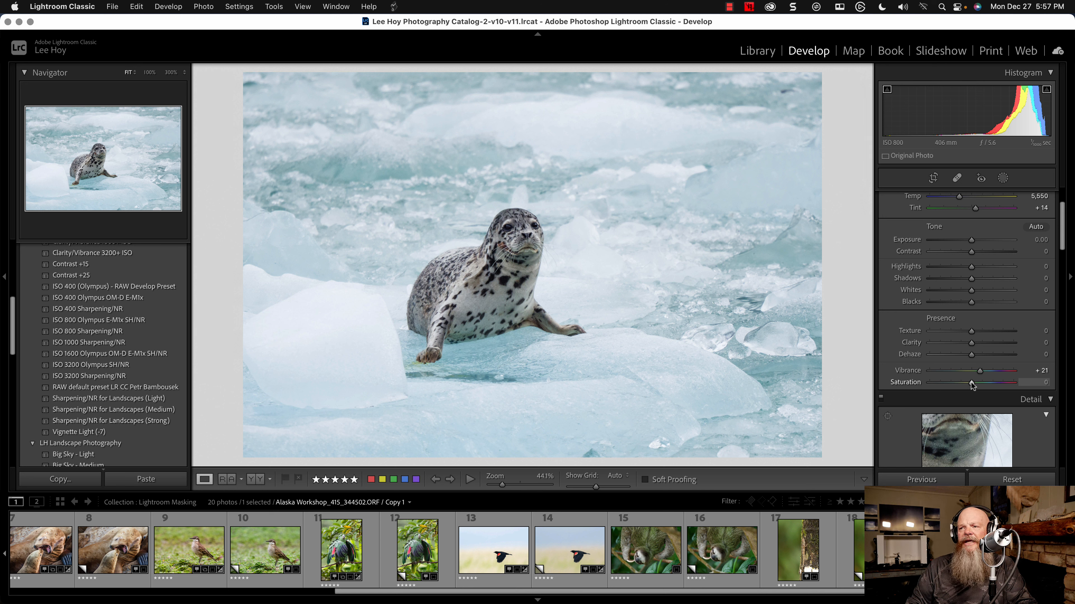
# Step: Try global Saturation at 4, 7 and 100, checking the ice at 100% zoom, and set it to 5
pyautogui.moveTo(971, 383); pyautogui.dragTo(973, 384)
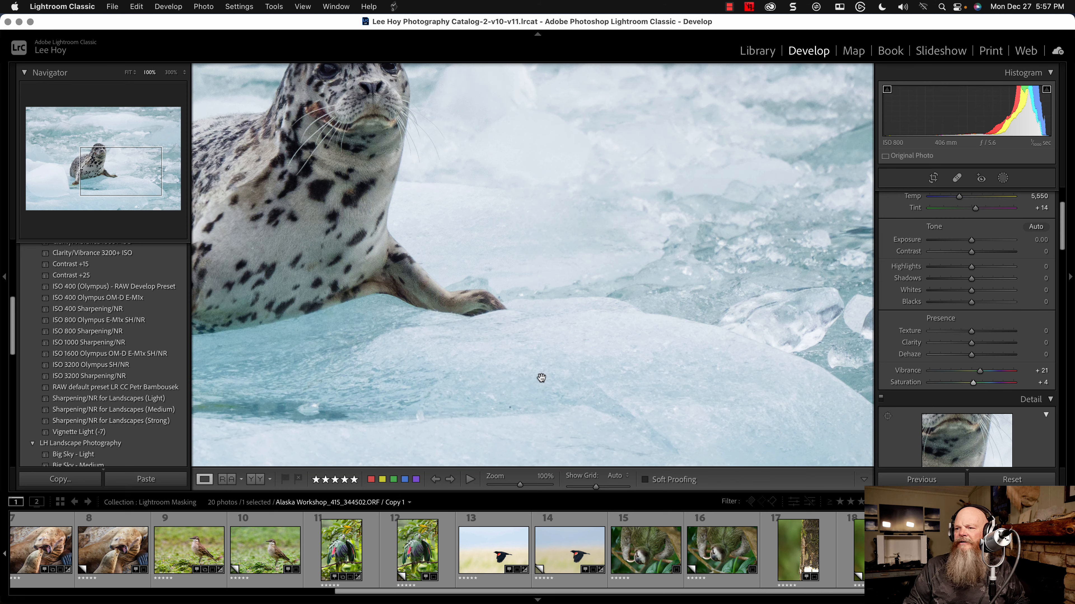
pyautogui.click(540, 376)
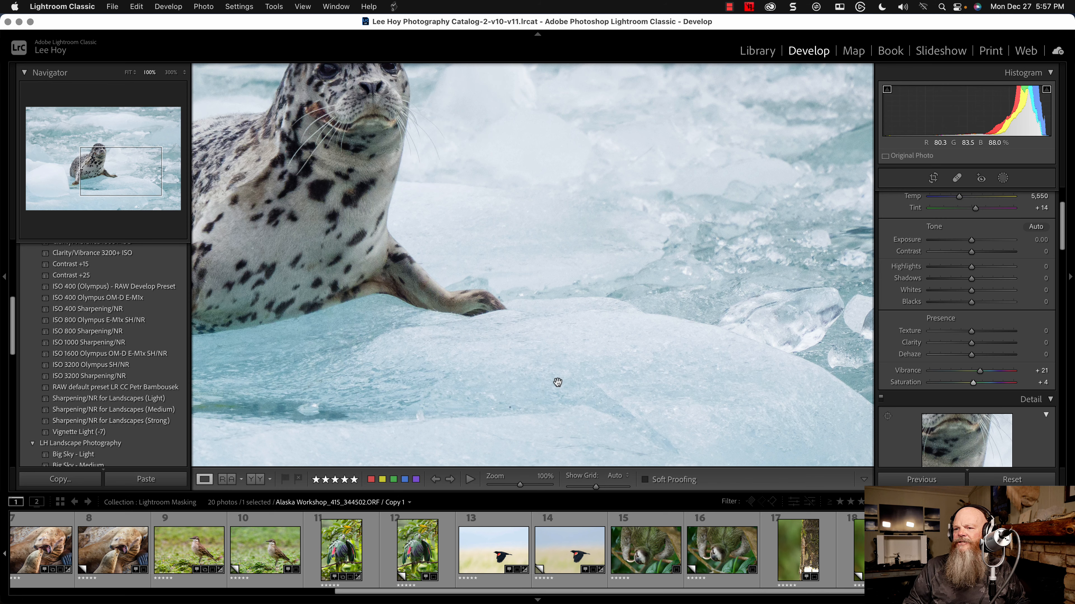
pyautogui.doubleClick(904, 385)
pyautogui.moveTo(971, 383); pyautogui.dragTo(974, 386)
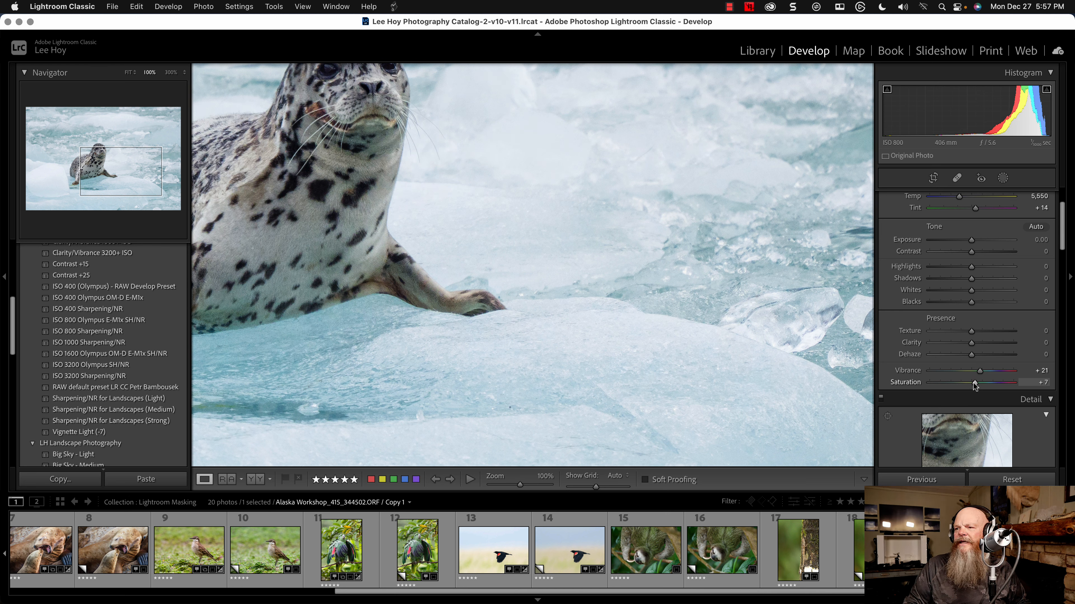
pyautogui.press('z')
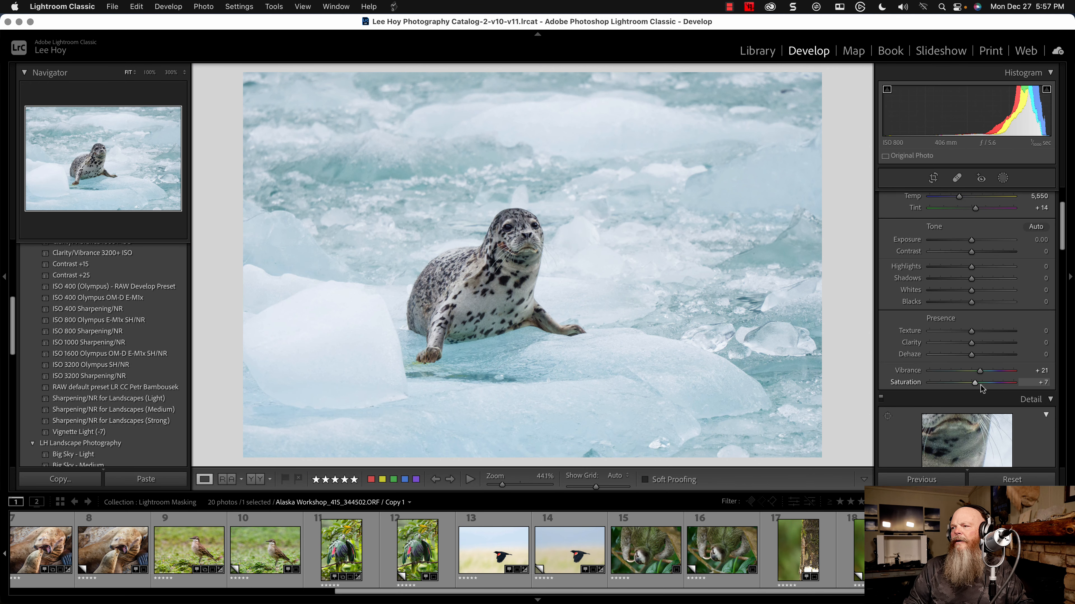
pyautogui.moveTo(980, 385); pyautogui.dragTo(1048, 382)
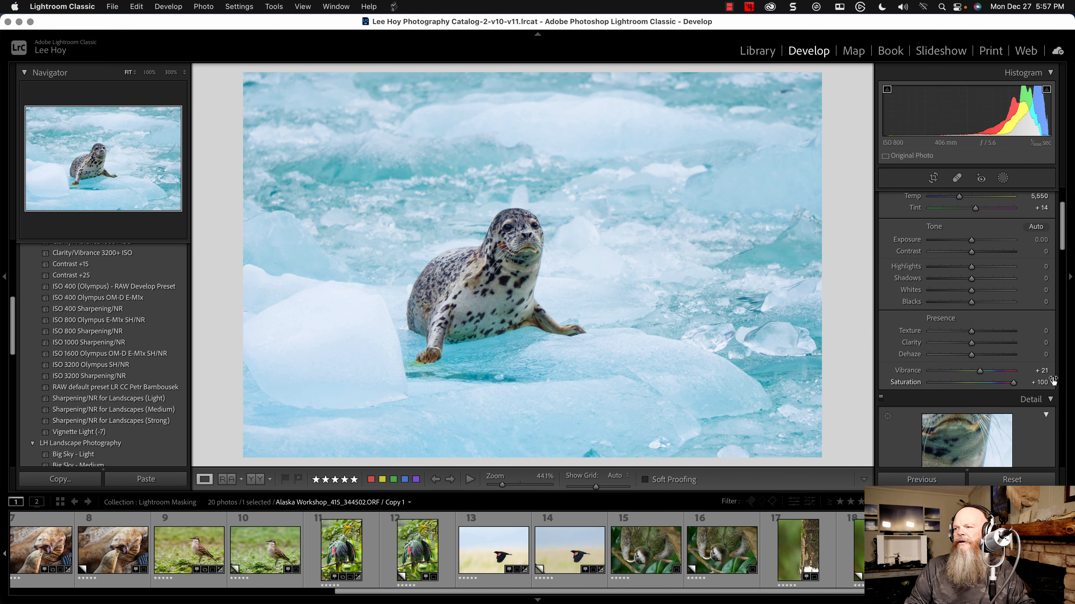
pyautogui.click(1038, 382)
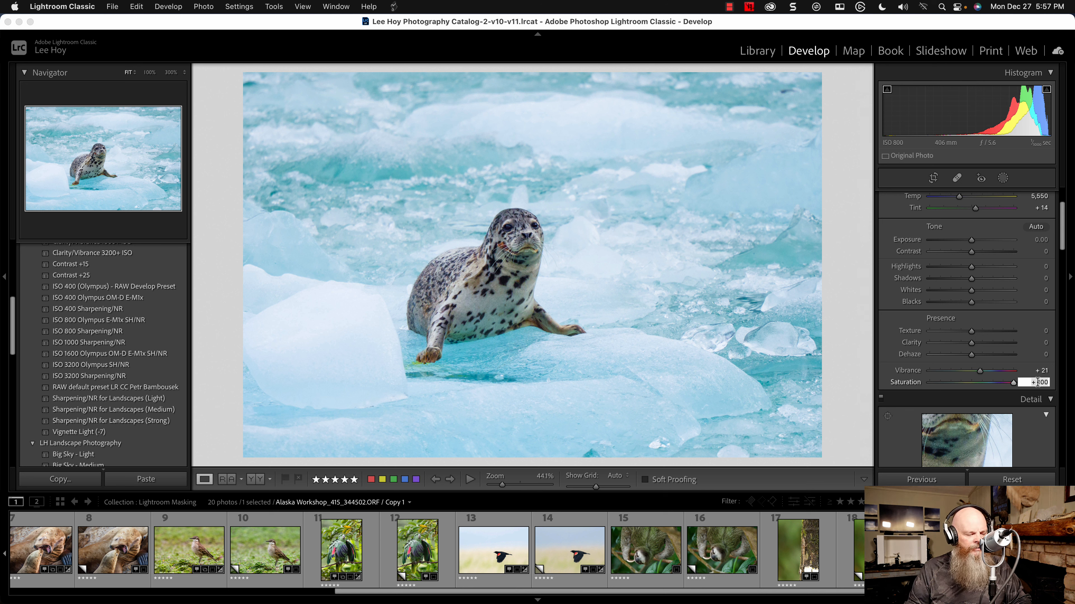
pyautogui.write('5')
pyautogui.press('Return')
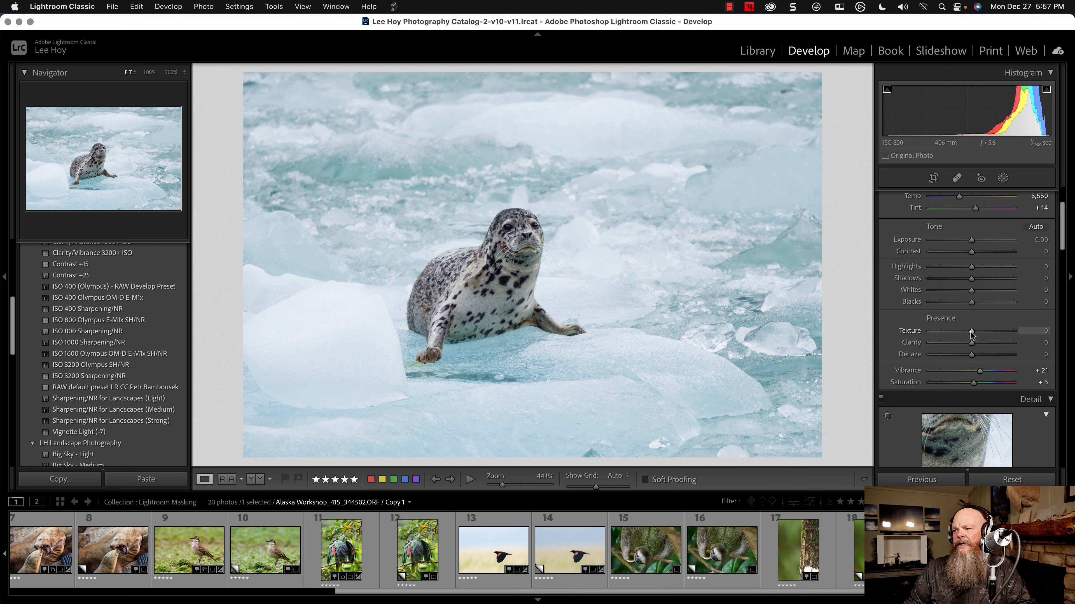
# Step: Try the Auto white balance on the seal photo and undo it
pyautogui.scroll(4, 956, 241)
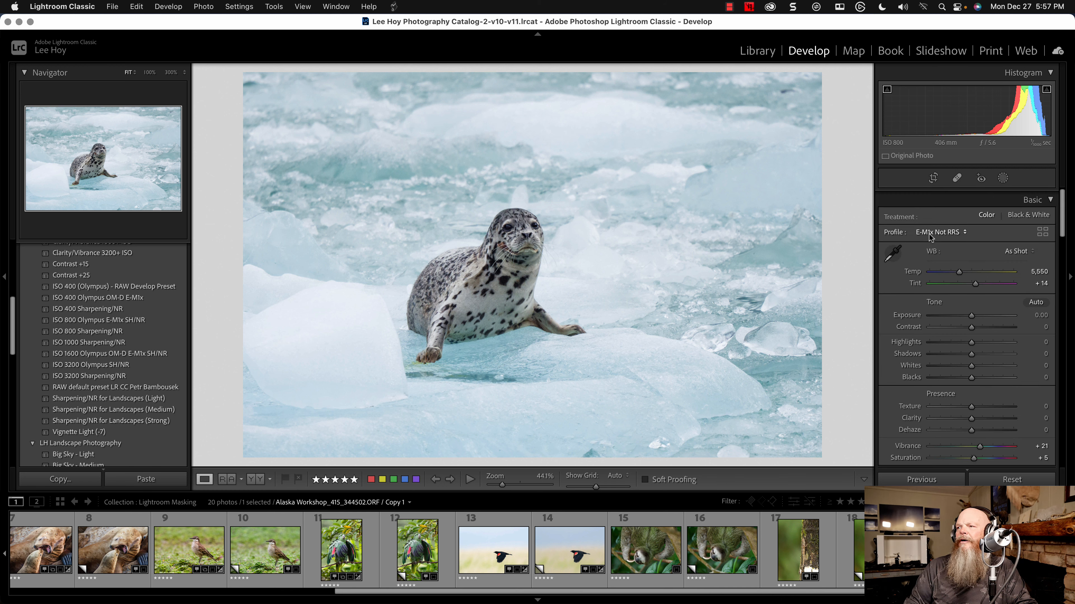
pyautogui.click(1018, 249)
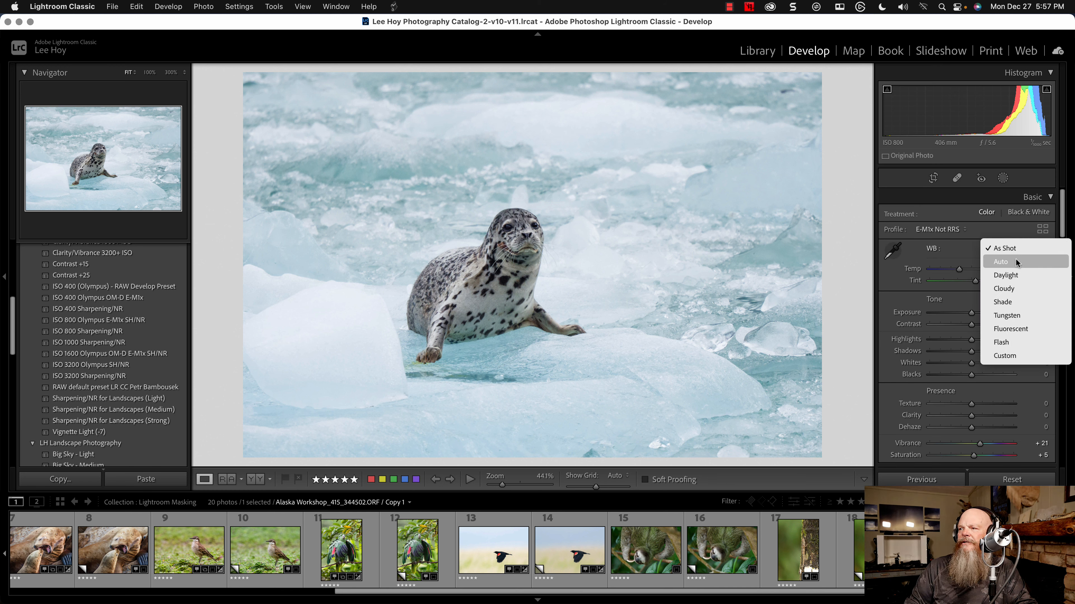
pyautogui.click(1016, 261)
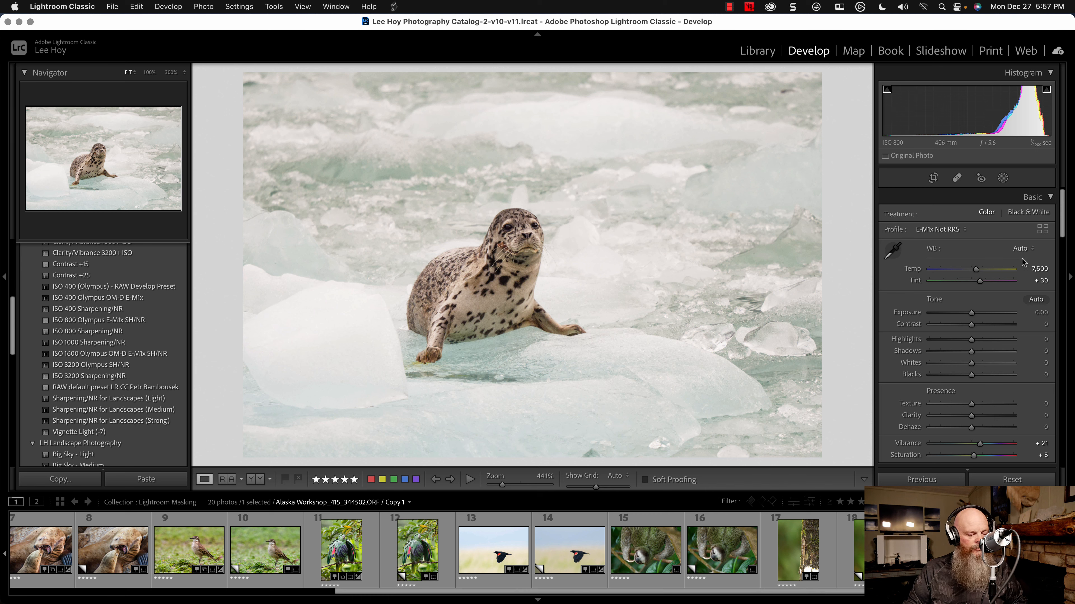
pyautogui.press('super+z')
# Step: Try a custom white balance sampled from a neutral spot on the seal's fur, and undo it
pyautogui.click(892, 251)
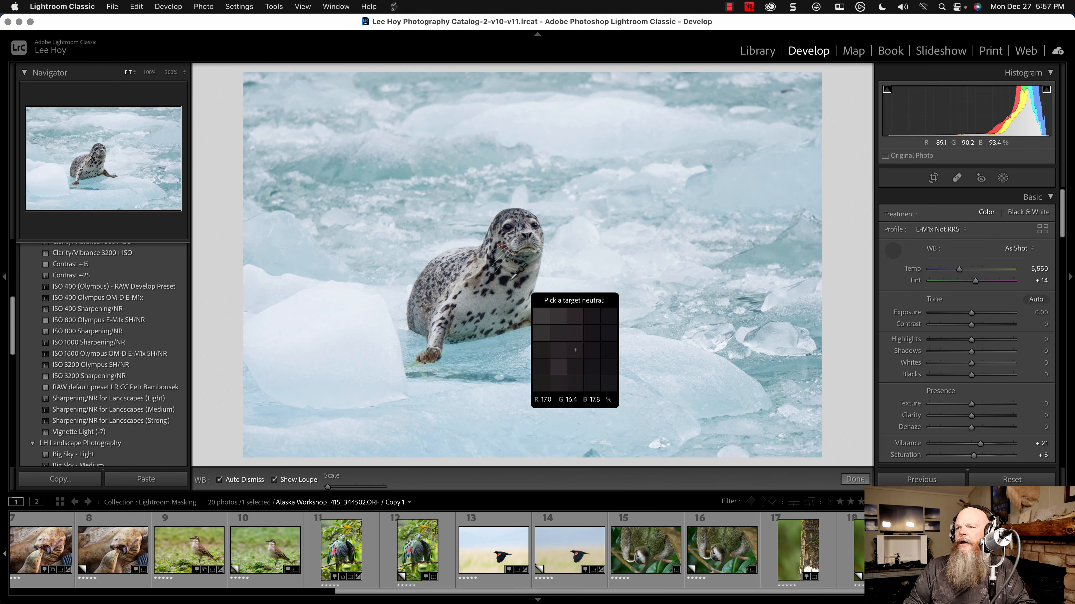
pyautogui.click(891, 250)
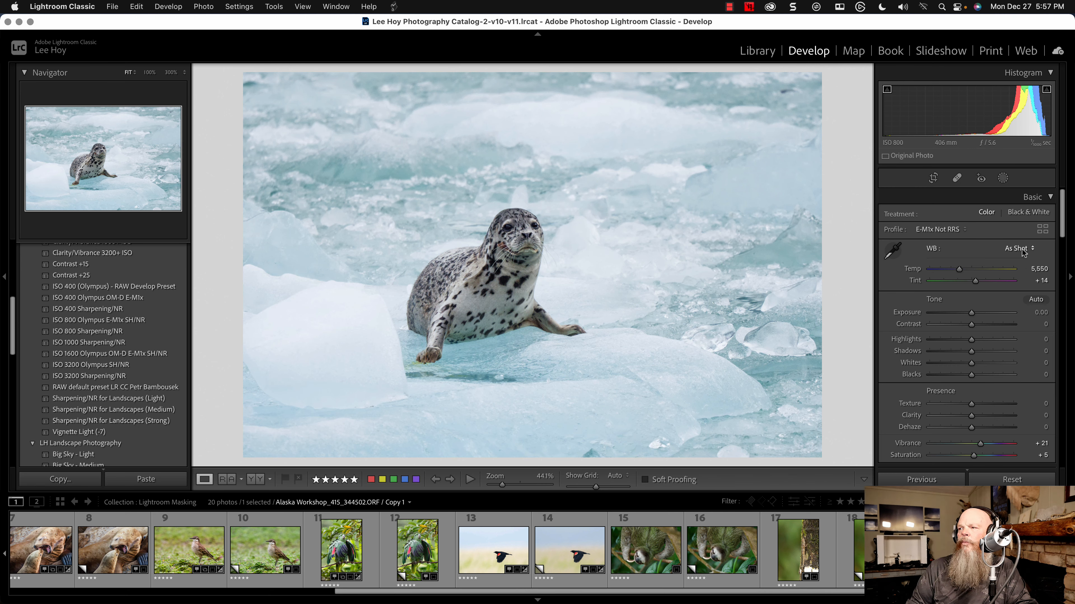
pyautogui.click(893, 252)
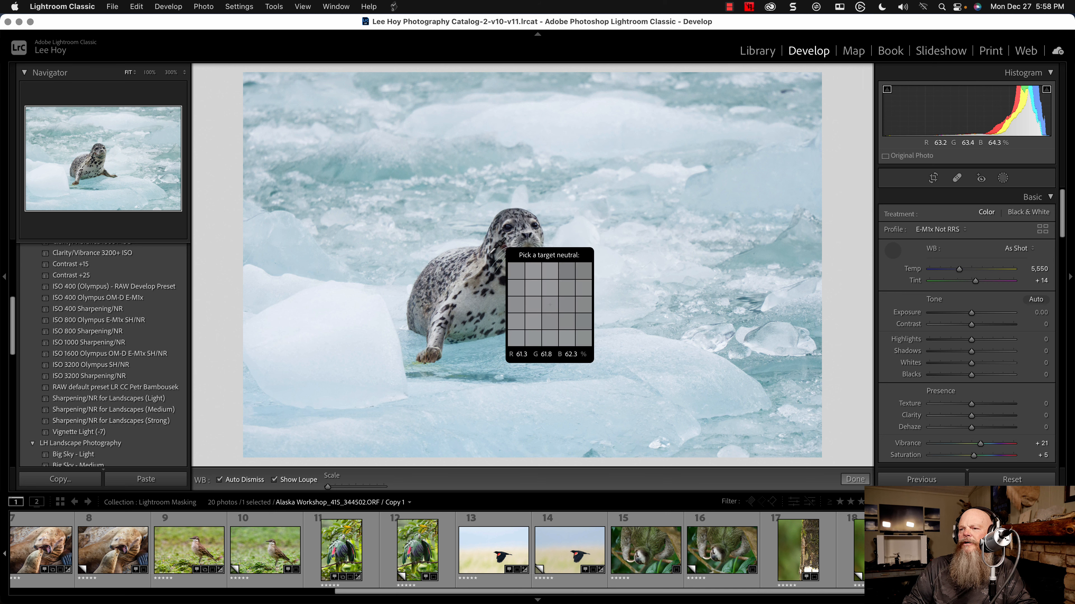
pyautogui.click(470, 305)
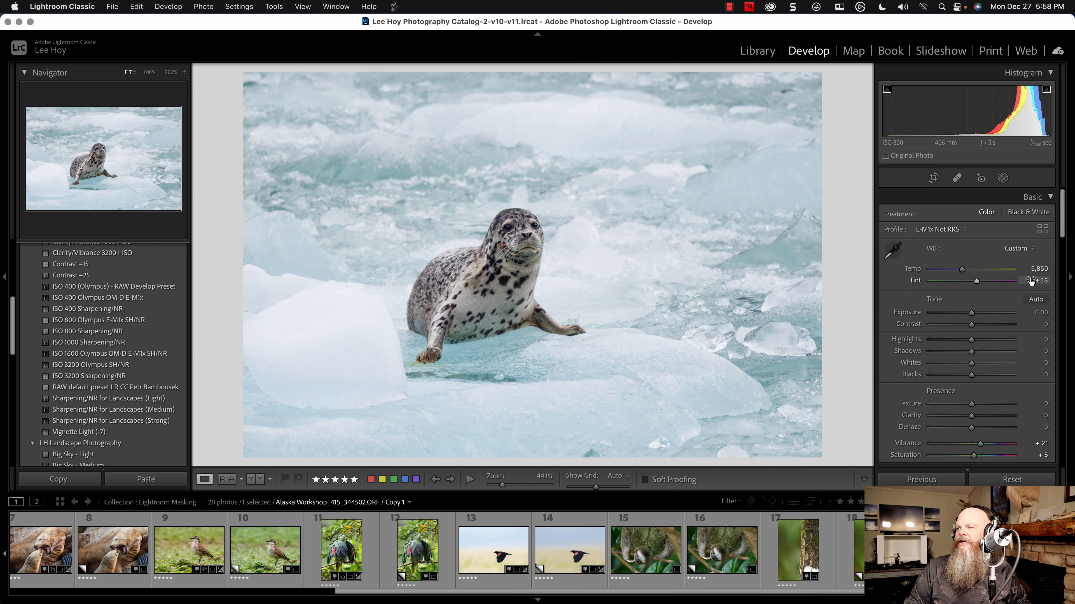
pyautogui.press('super+z')
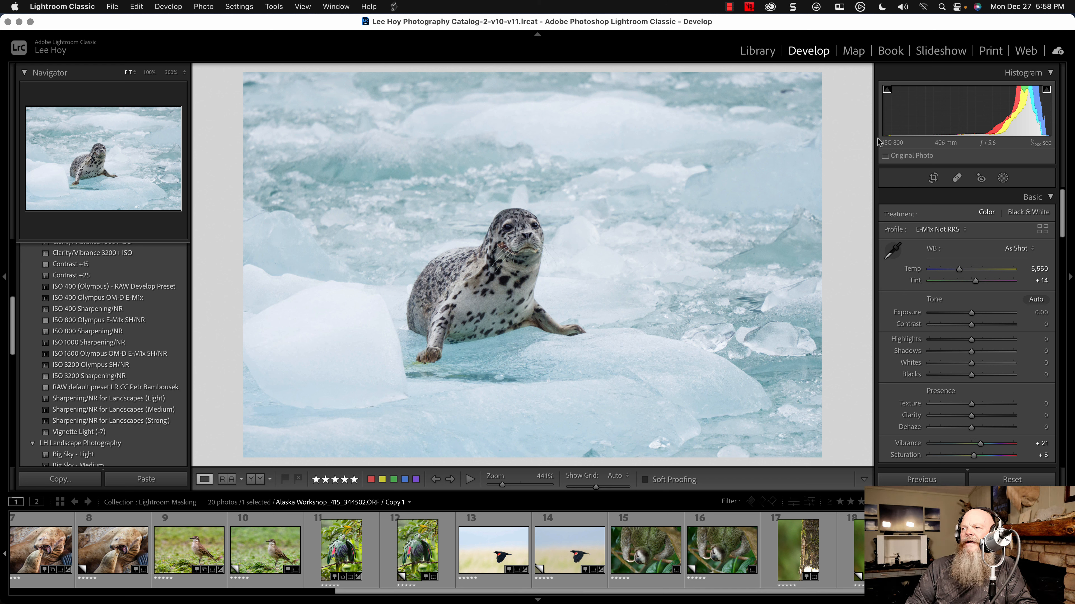
# Step: Set the photo's Blacks to -13 and its Luminance noise reduction to 25
pyautogui.moveTo(972, 375); pyautogui.dragTo(967, 375)
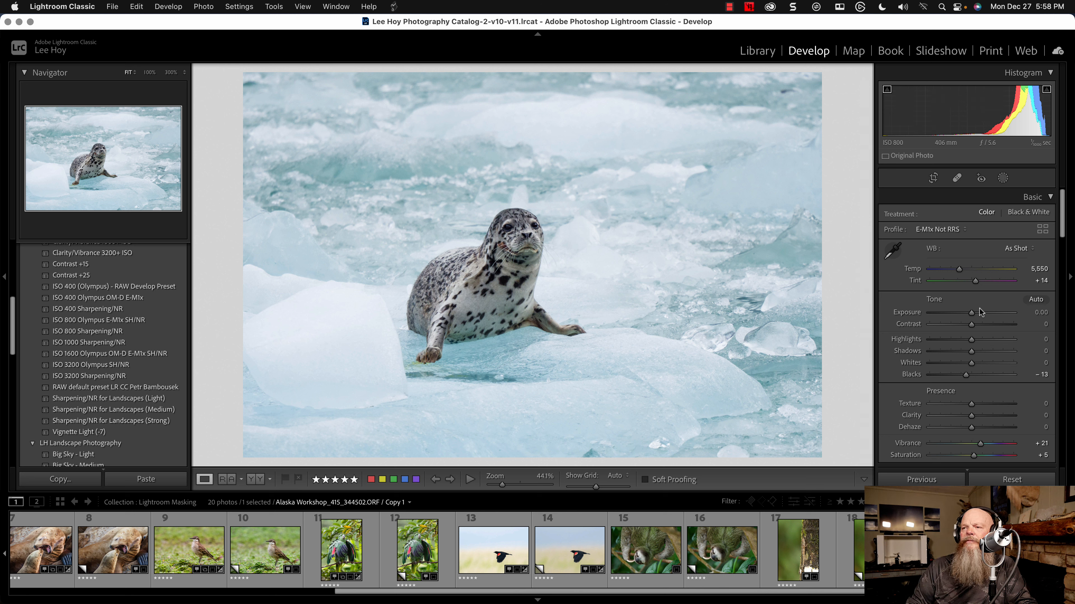
pyautogui.scroll(-15, 981, 312)
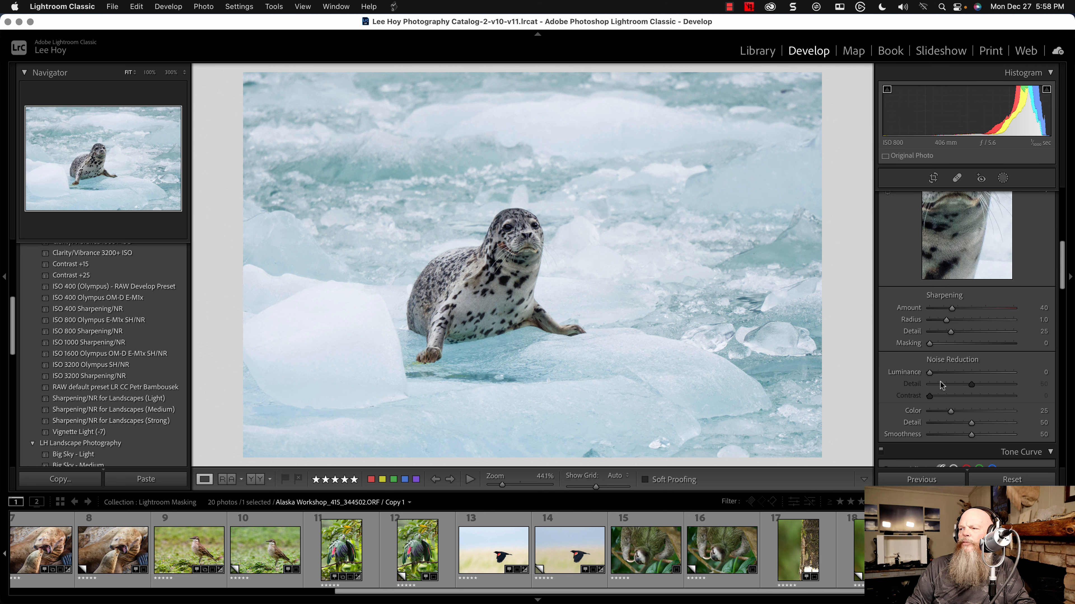
pyautogui.click(1024, 372)
pyautogui.write('2')
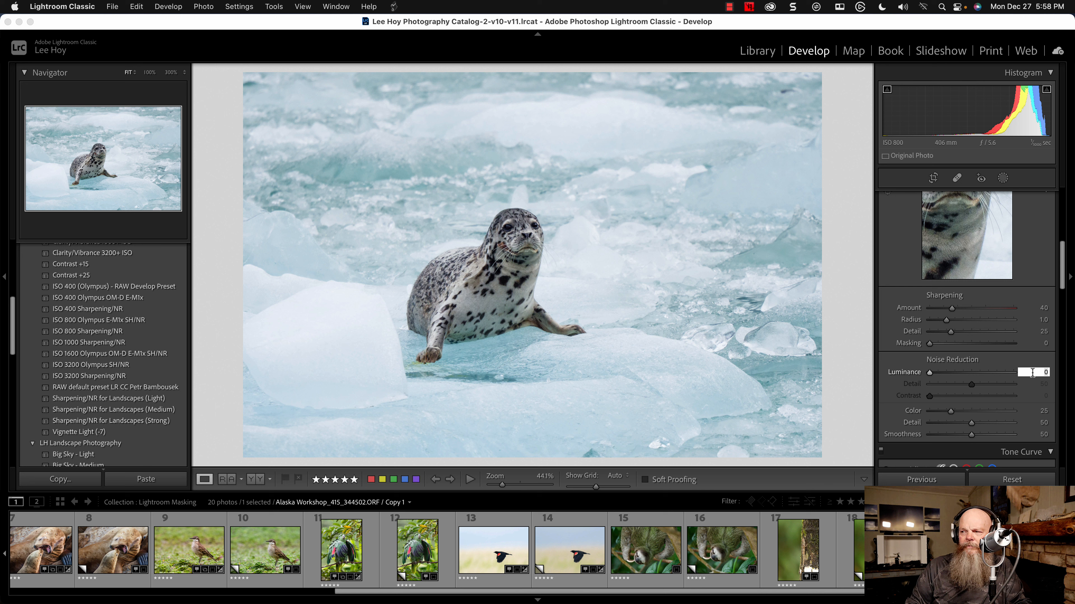
pyautogui.write('5')
pyautogui.press('Return')
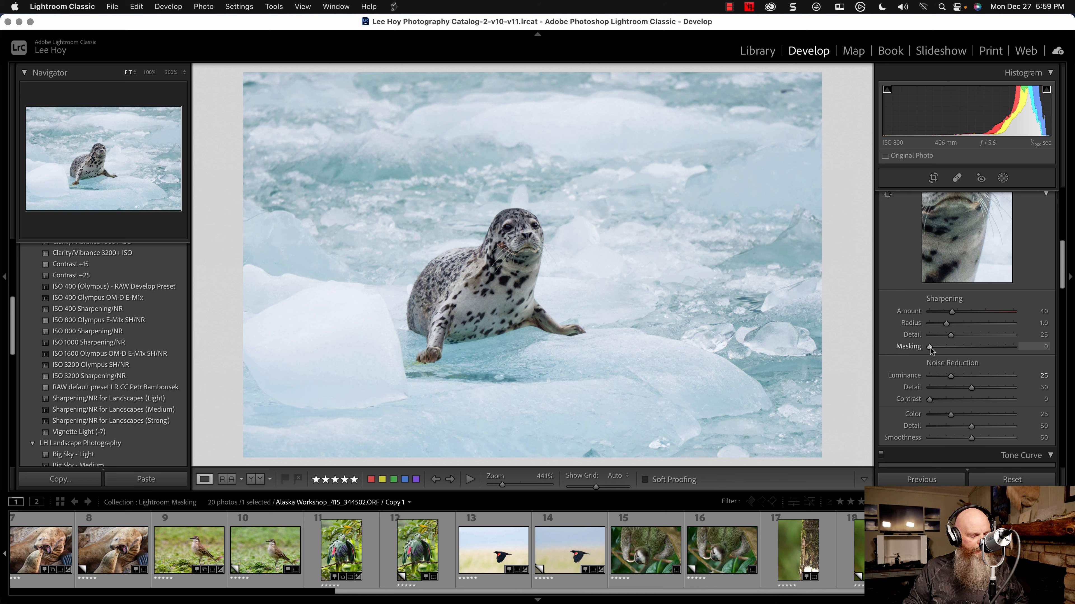
# Step: Set Sharpening Masking to 38, Radius to 1.9 and Amount to 21, and check the seal and ice at 100% zoom
pyautogui.moveTo(930, 348); pyautogui.dragTo(975, 330)
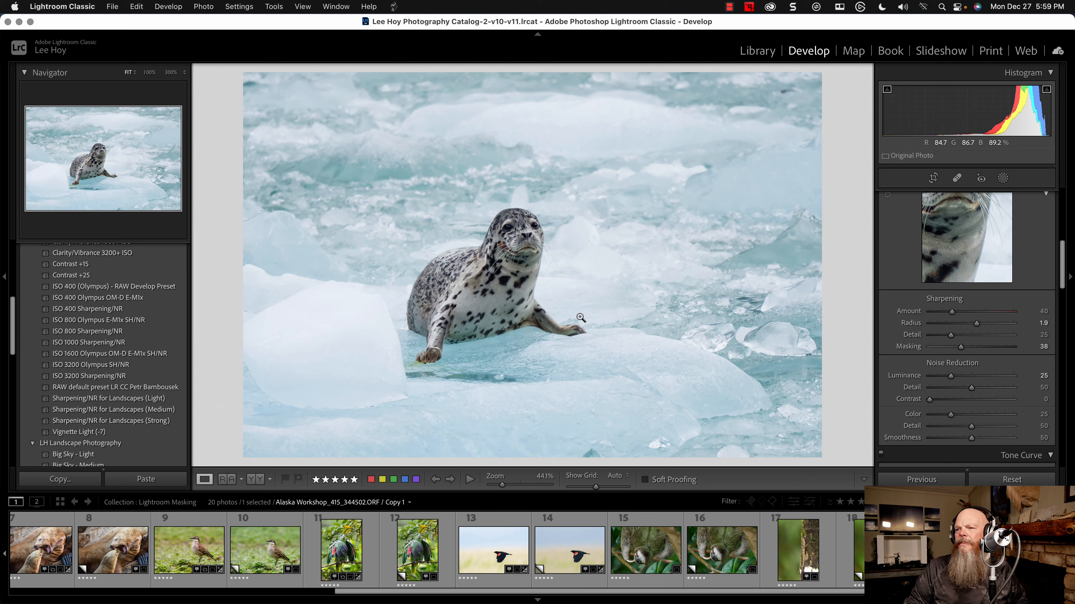
pyautogui.click(470, 292)
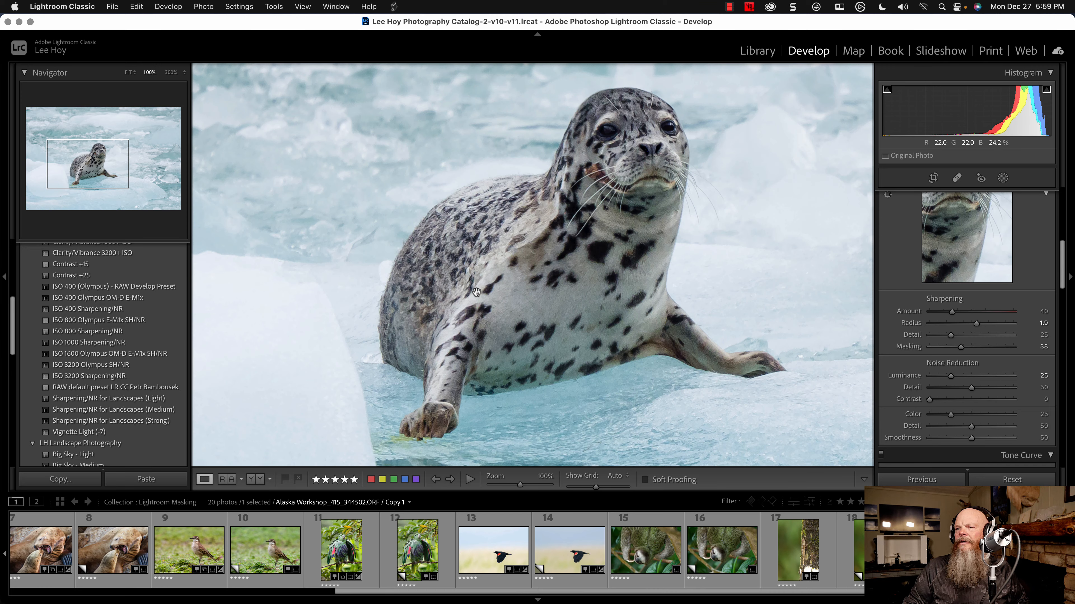
pyautogui.click(524, 301)
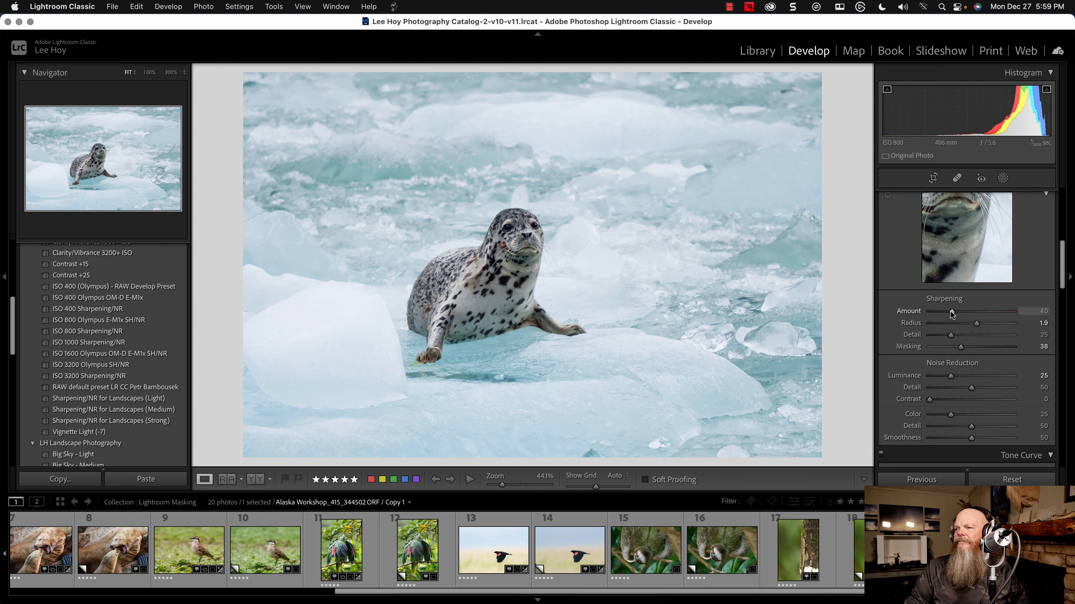
pyautogui.moveTo(952, 312); pyautogui.dragTo(941, 314)
pyautogui.click(497, 254)
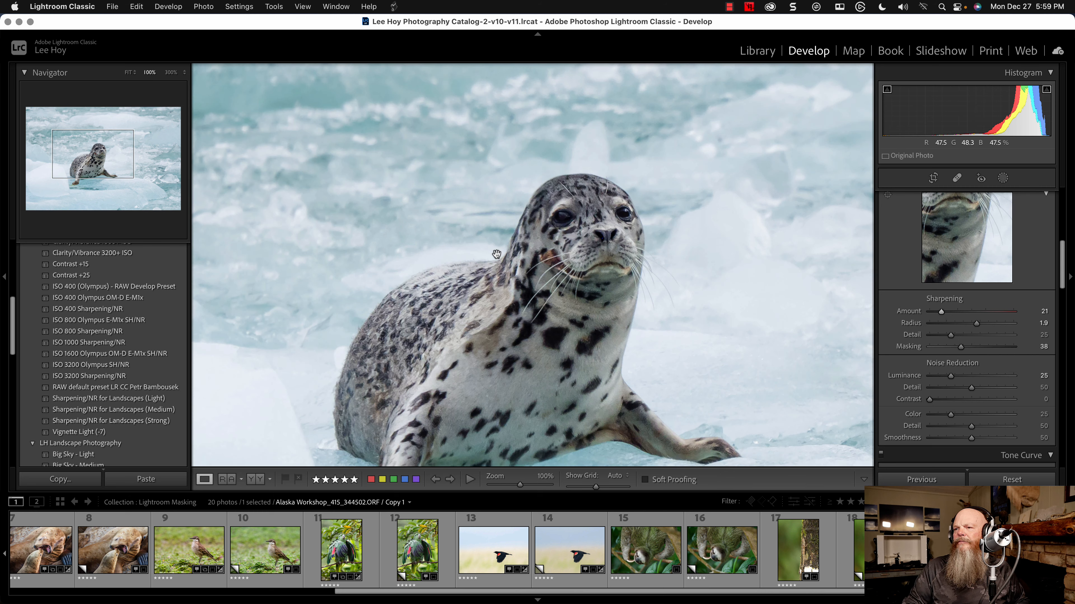
pyautogui.click(524, 264)
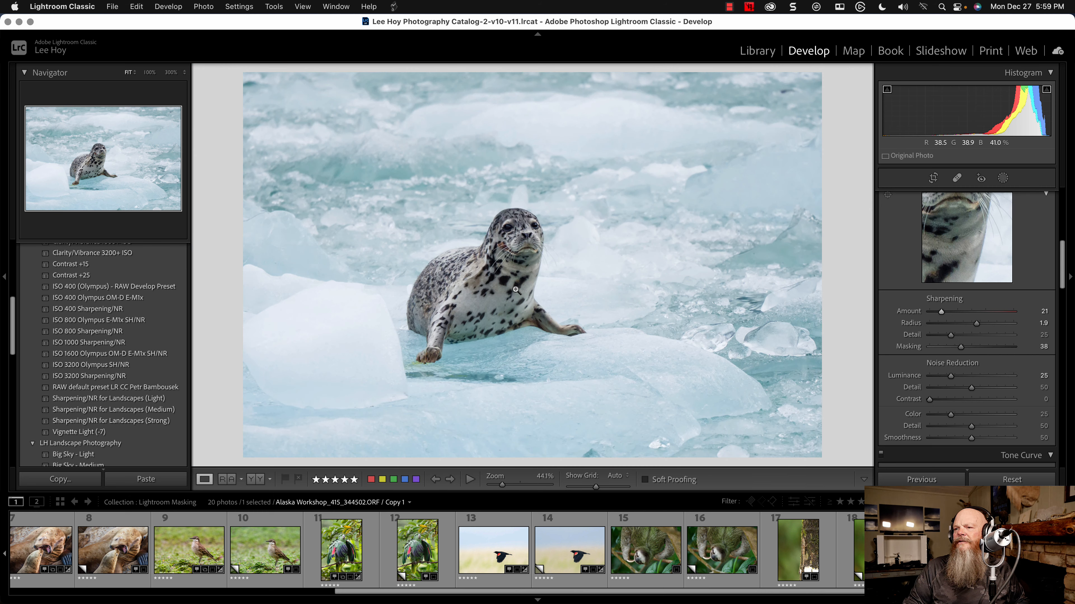
pyautogui.click(601, 292)
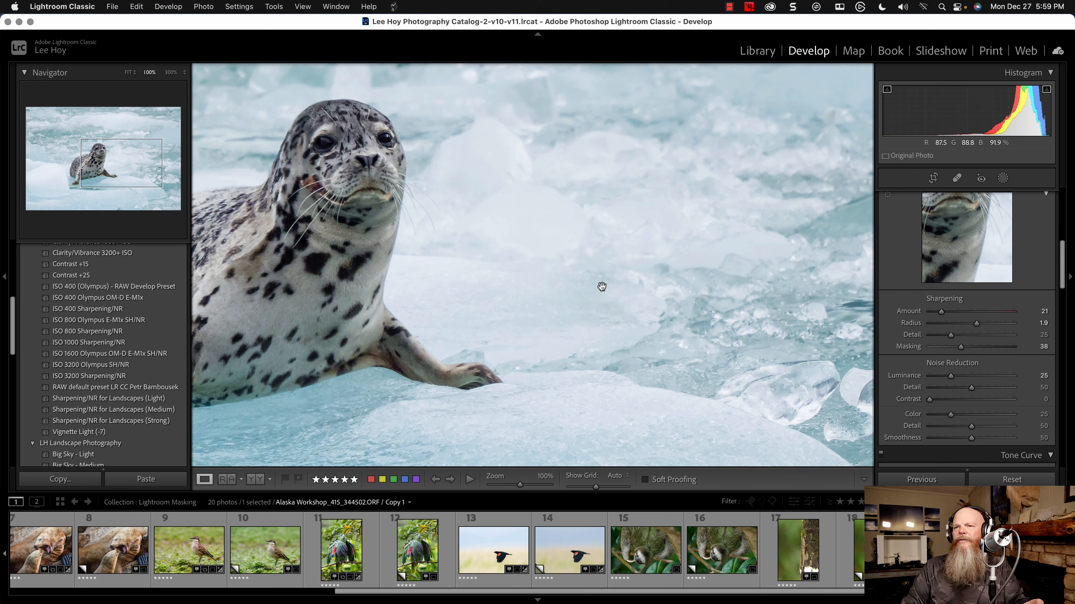
pyautogui.click(500, 291)
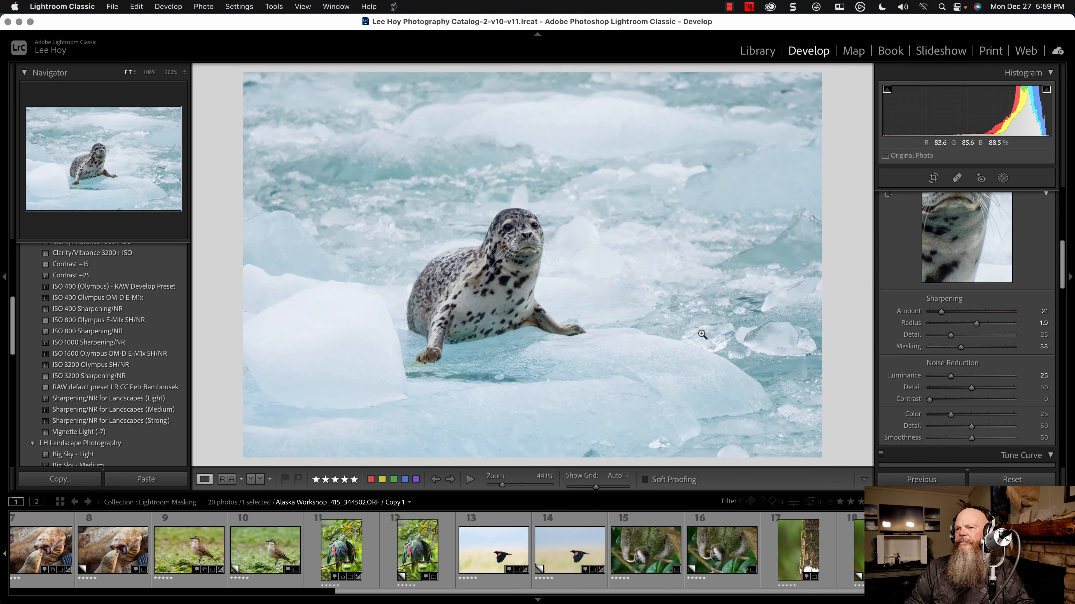
# Step: Switch to Copy 1 of the bird photo Antisana Ecological Reserve_467_407416.ORF for editing
pyautogui.scroll(15, 989, 332)
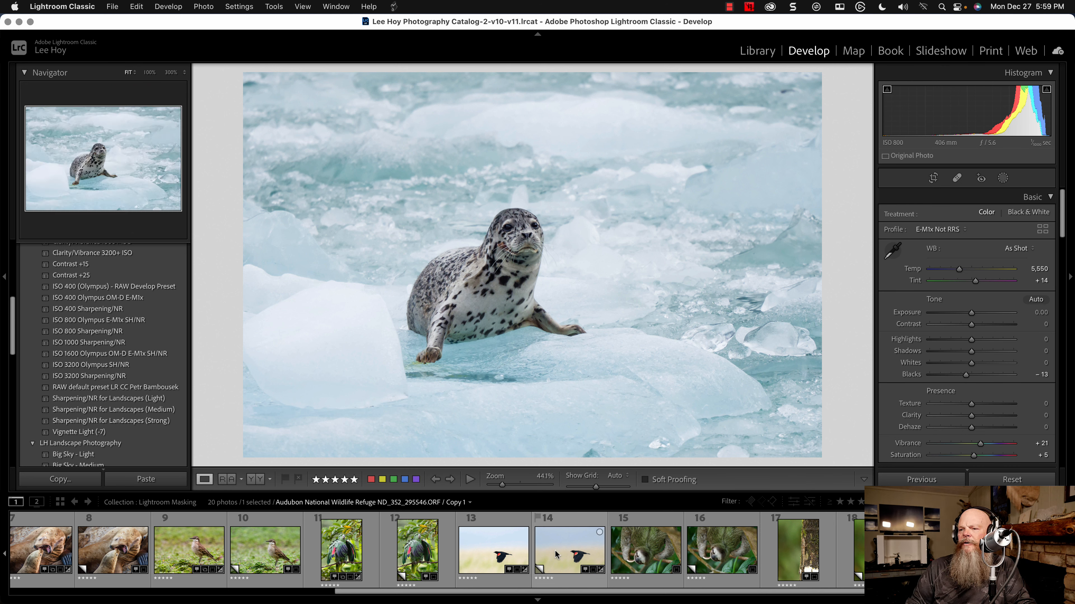
pyautogui.hscroll(-3, 634, 550)
pyautogui.hscroll(-3, 634, 550)
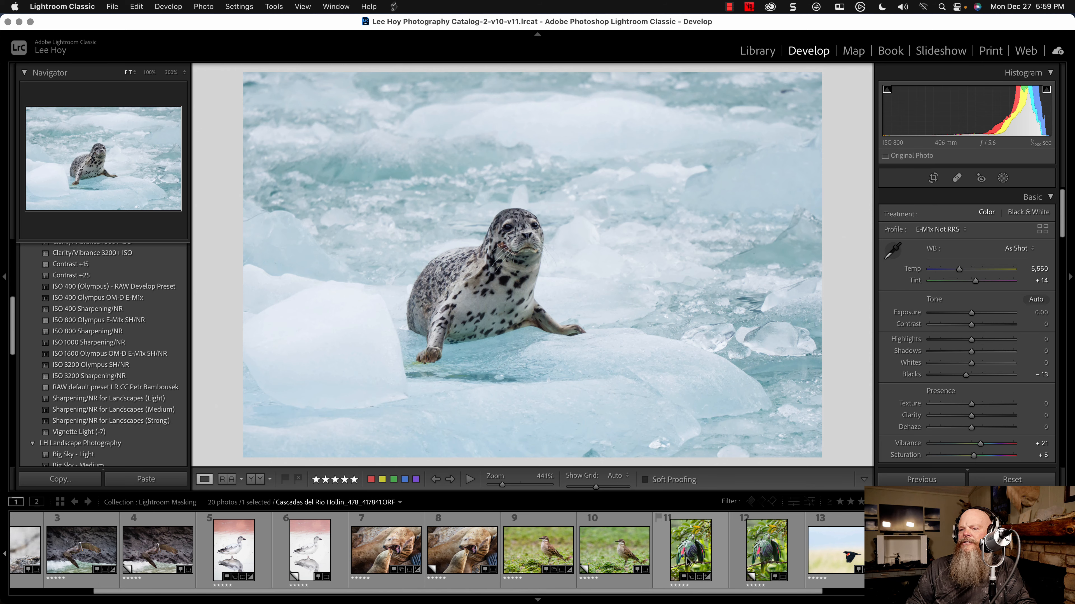
pyautogui.click(631, 555)
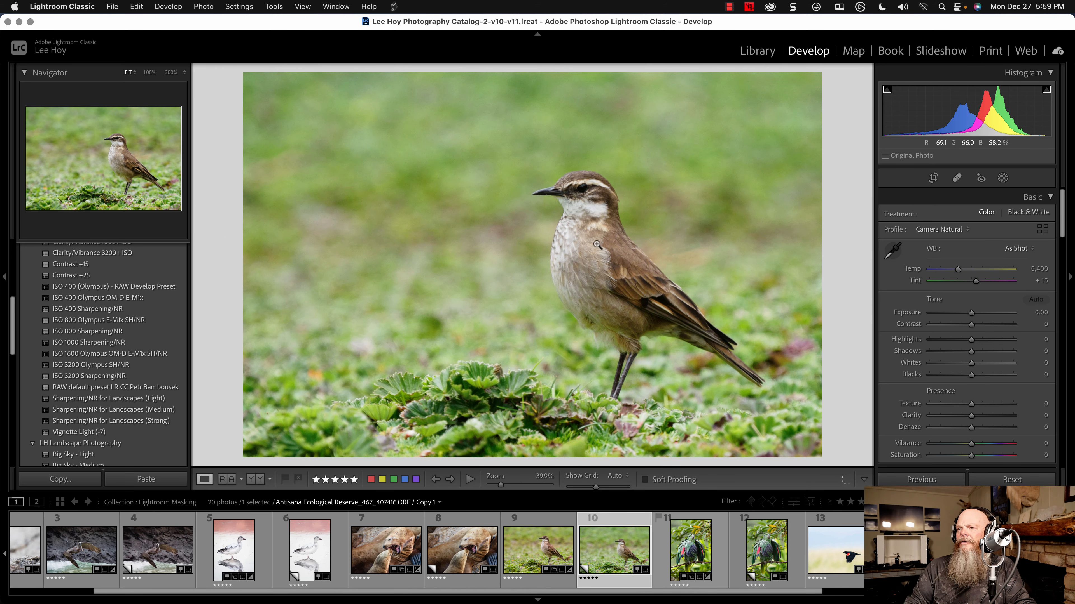
pyautogui.click(608, 298)
pyautogui.click(574, 290)
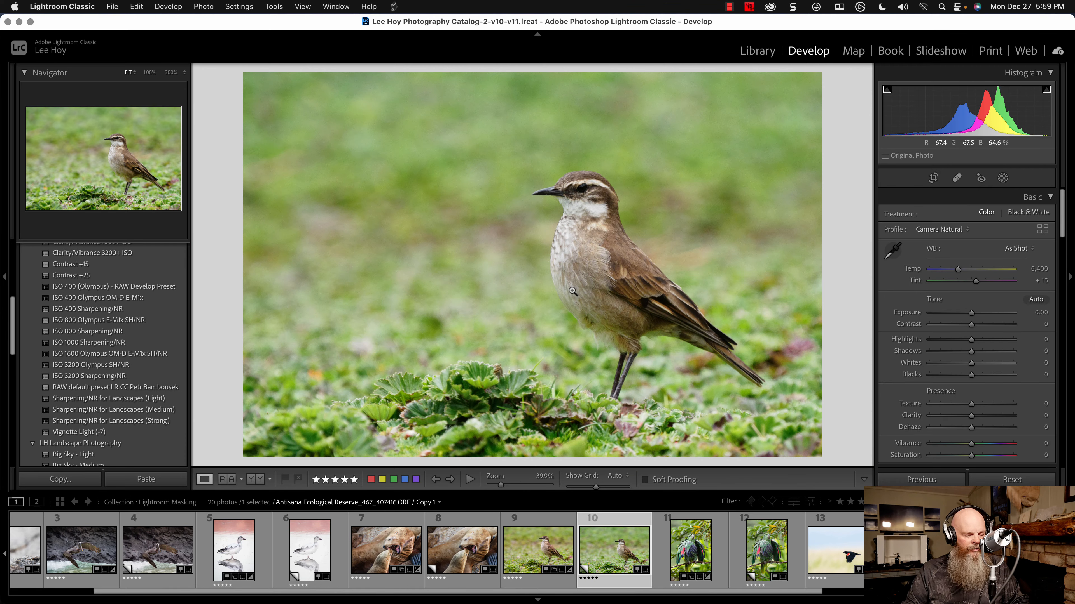
# Step: Show the shooting information overlay and check the bird's plumage at 100% zoom
pyautogui.press('i')
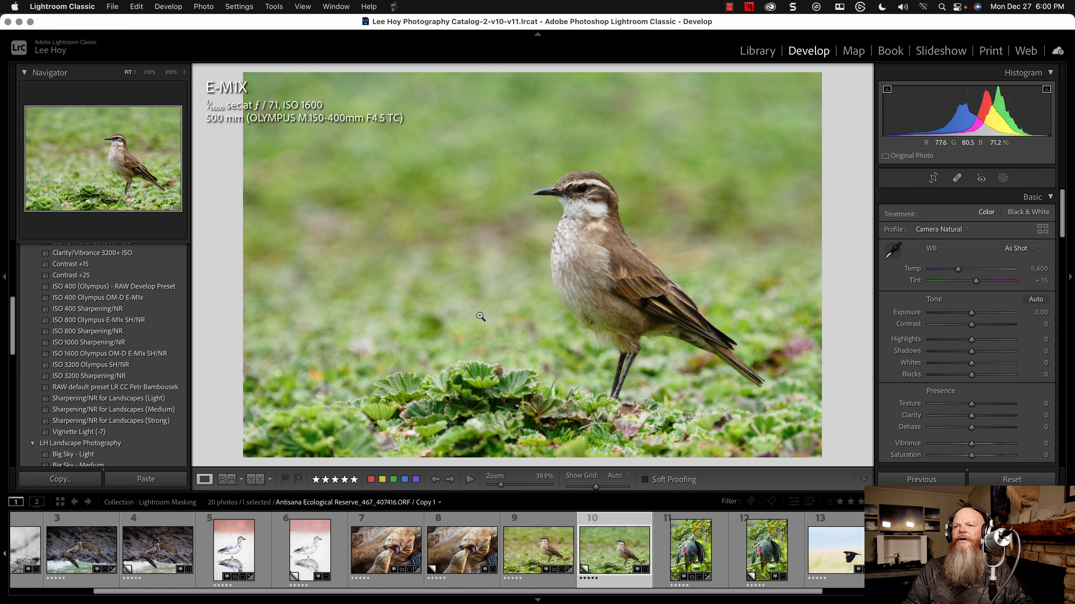
pyautogui.click(614, 294)
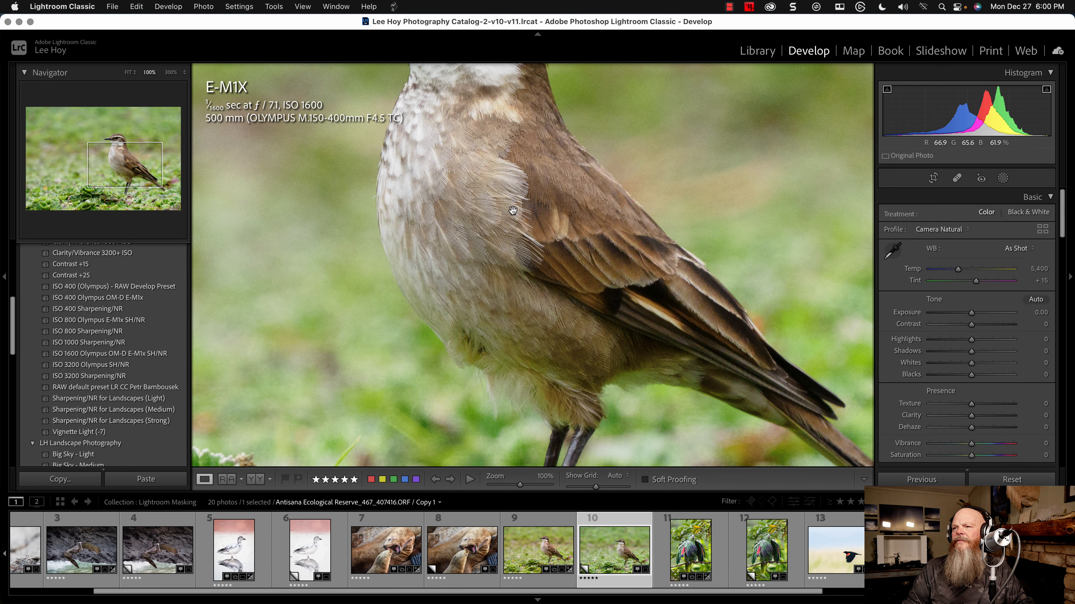
pyautogui.click(518, 251)
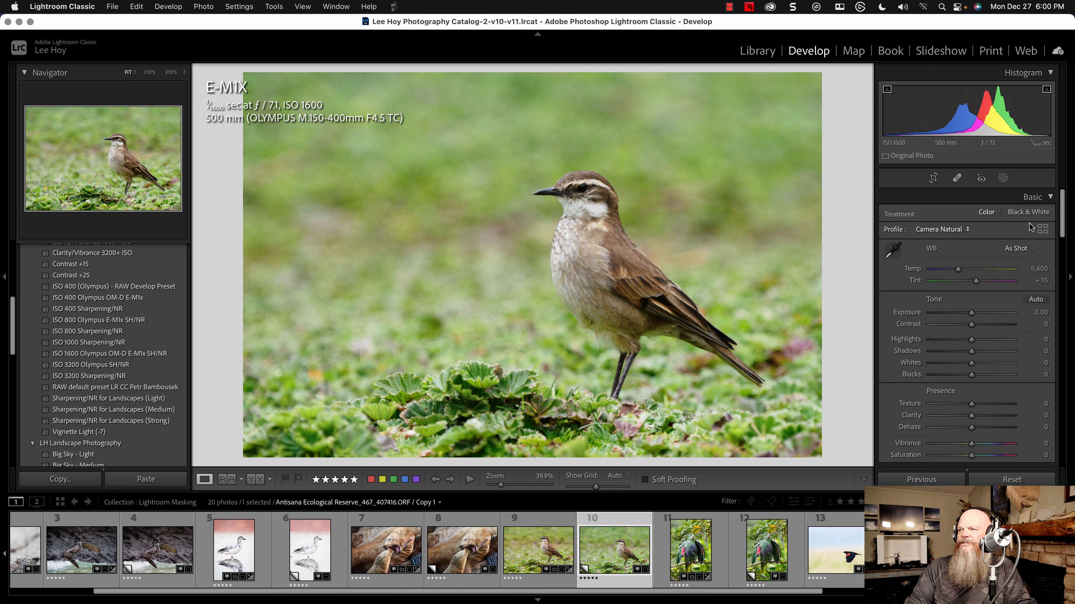
# Step: Set the bird photo's Exposure to +0.15, its profile to E-M1x Not RRS and its Temp to 5,050
pyautogui.moveTo(972, 313); pyautogui.dragTo(973, 315)
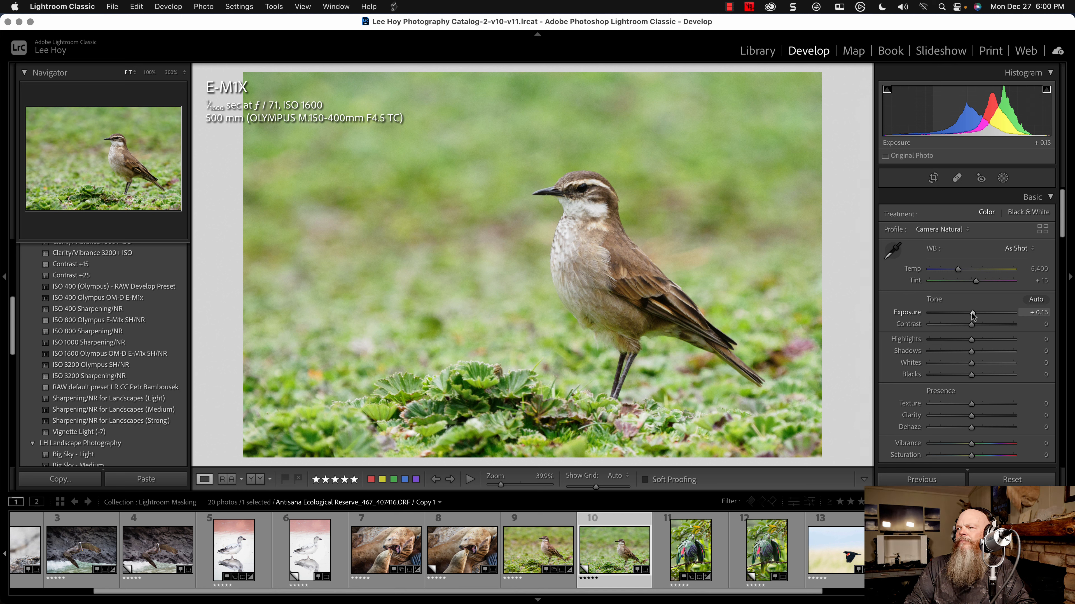
pyautogui.click(933, 229)
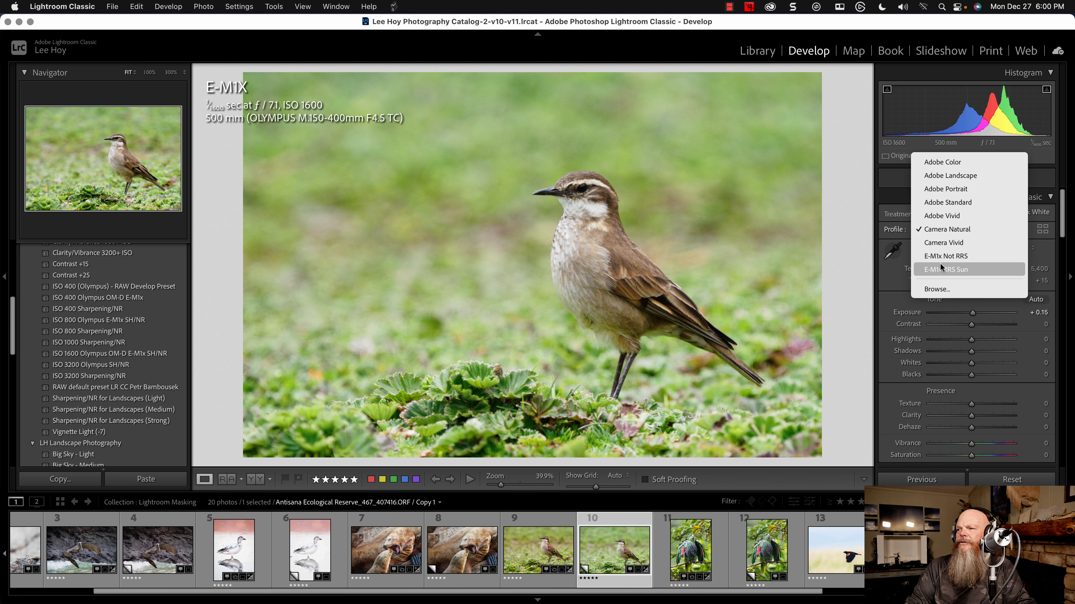
pyautogui.click(942, 256)
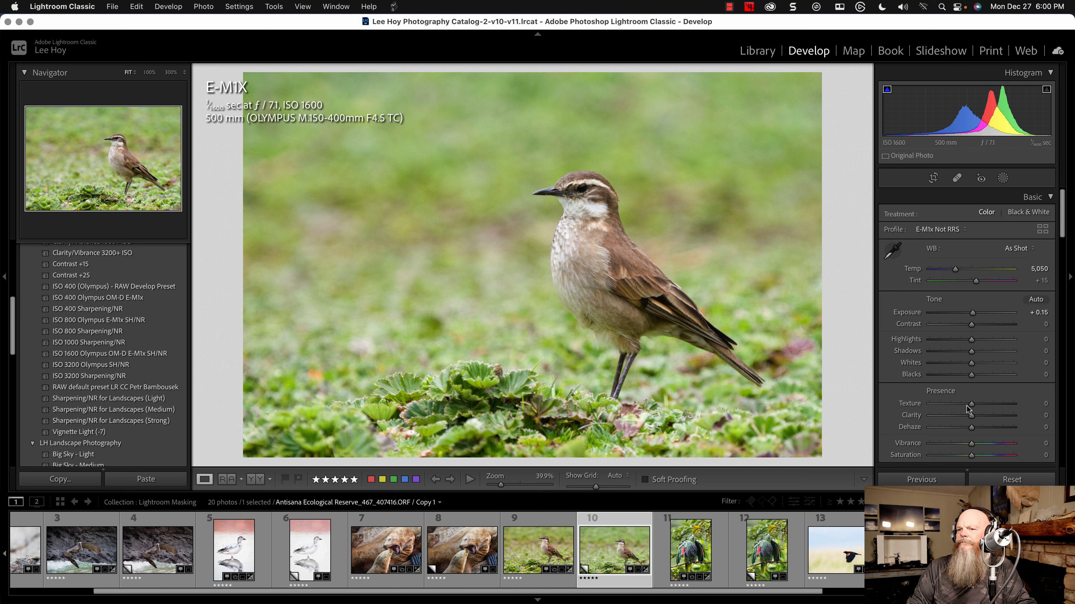
# Step: Create a Select Subject mask of the bird and add a Brush component to it
pyautogui.click(1004, 179)
pyautogui.click(930, 212)
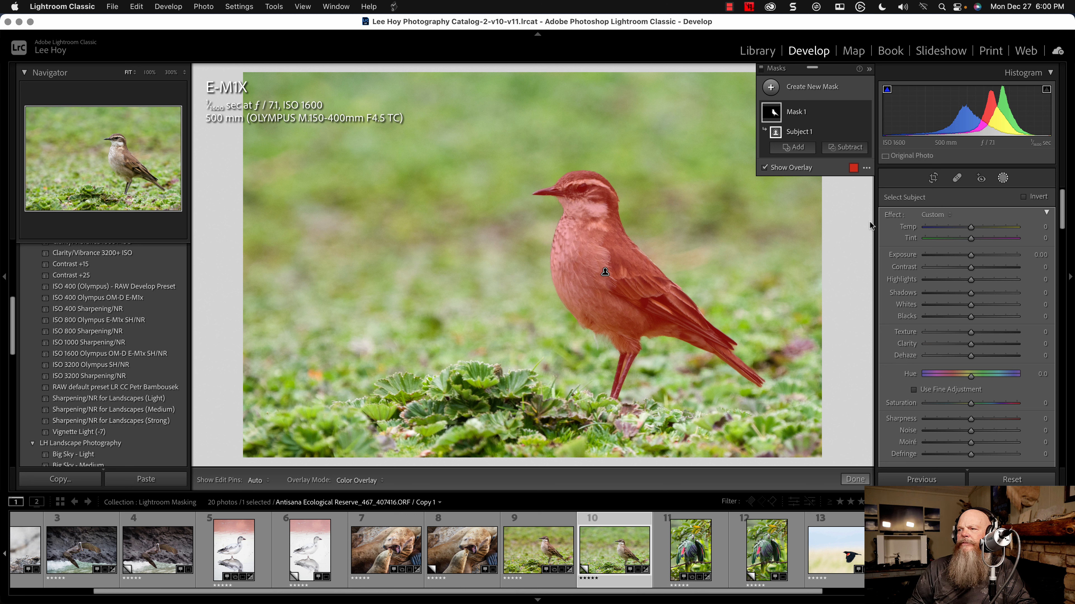
pyautogui.click(796, 149)
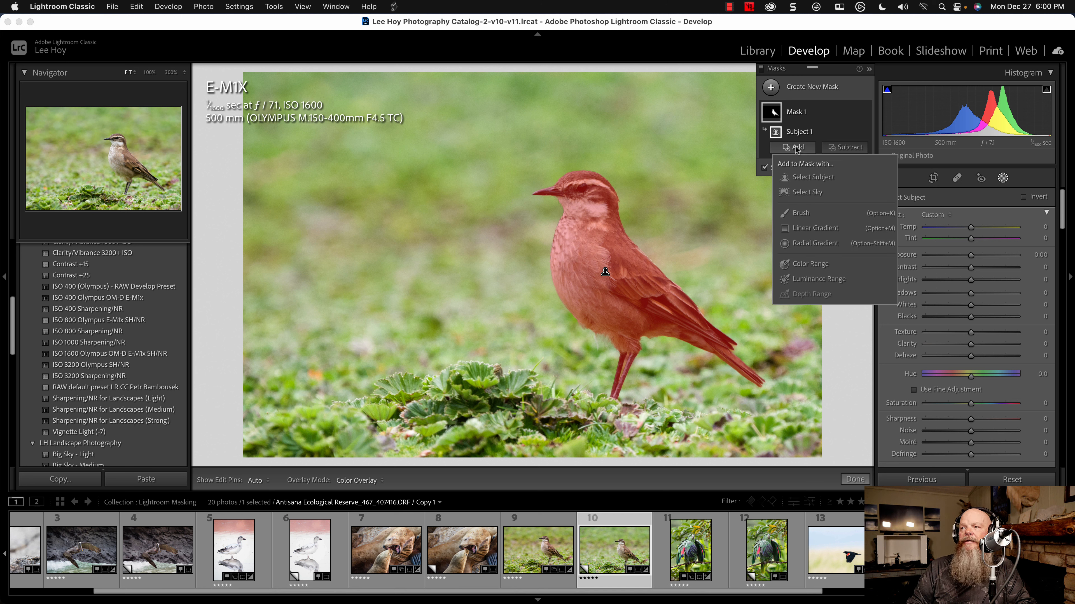
pyautogui.click(801, 213)
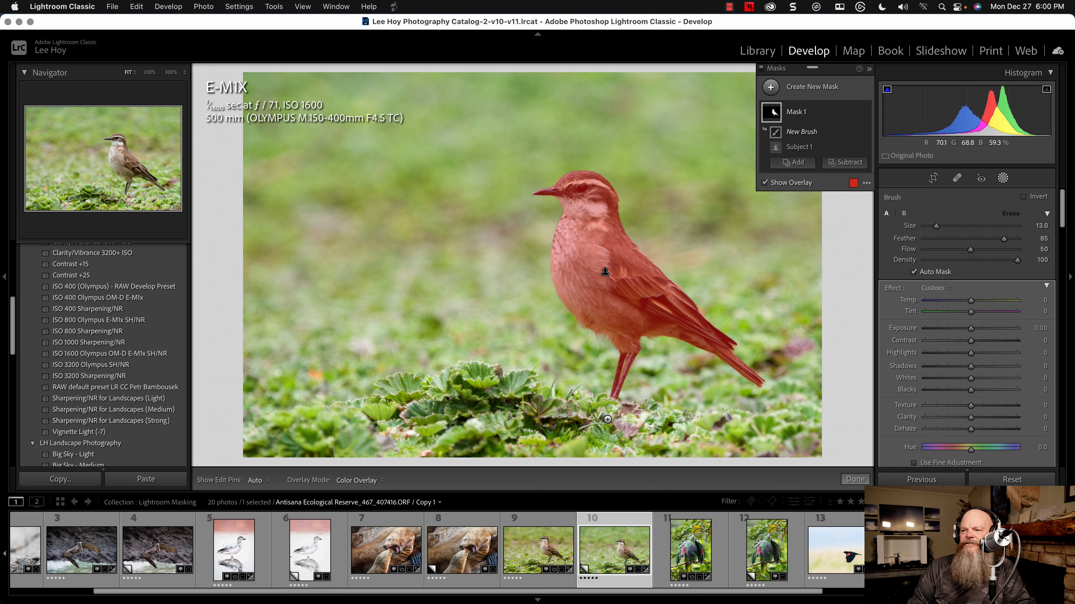
# Step: Paint the leafy plants in front of and beneath the bird into the mask, turning Auto Mask off and reducing the brush size to 6.0
pyautogui.press('h')
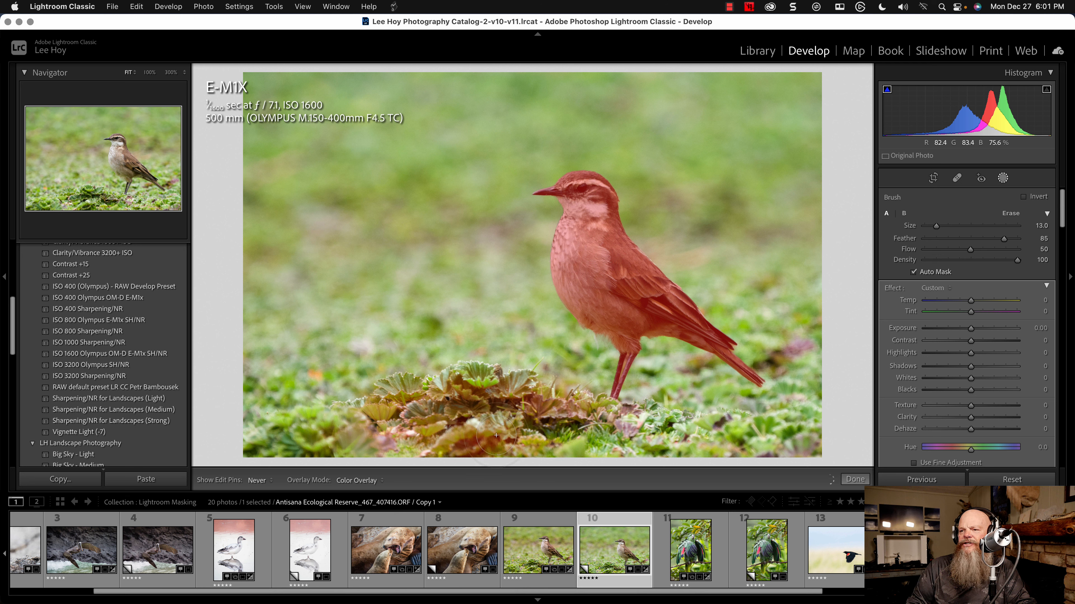
pyautogui.click(912, 272)
pyautogui.press('h')
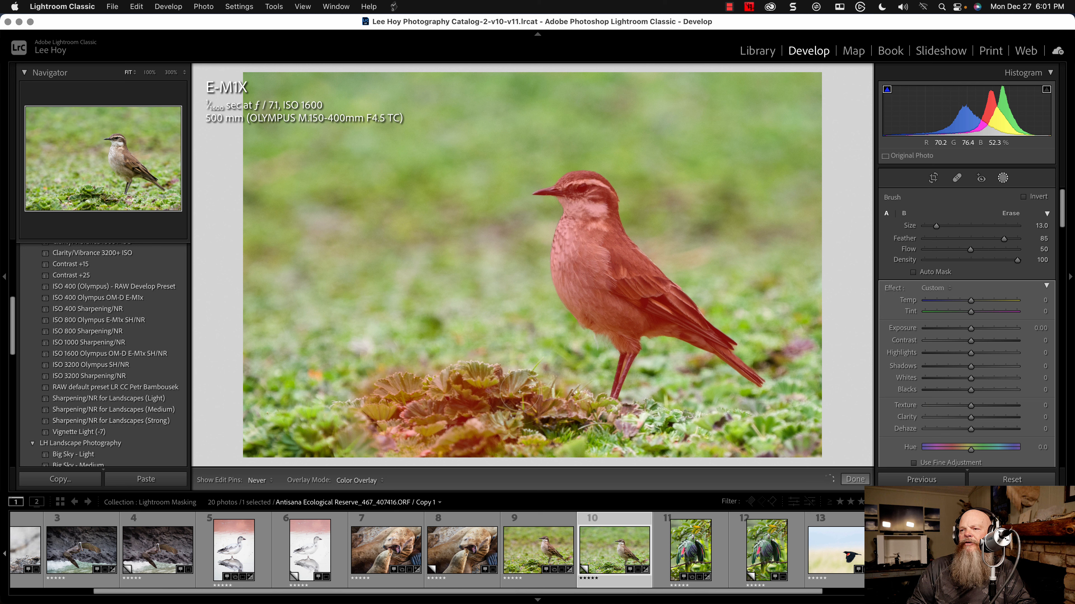
pyautogui.moveTo(621, 432); pyautogui.dragTo(667, 428)
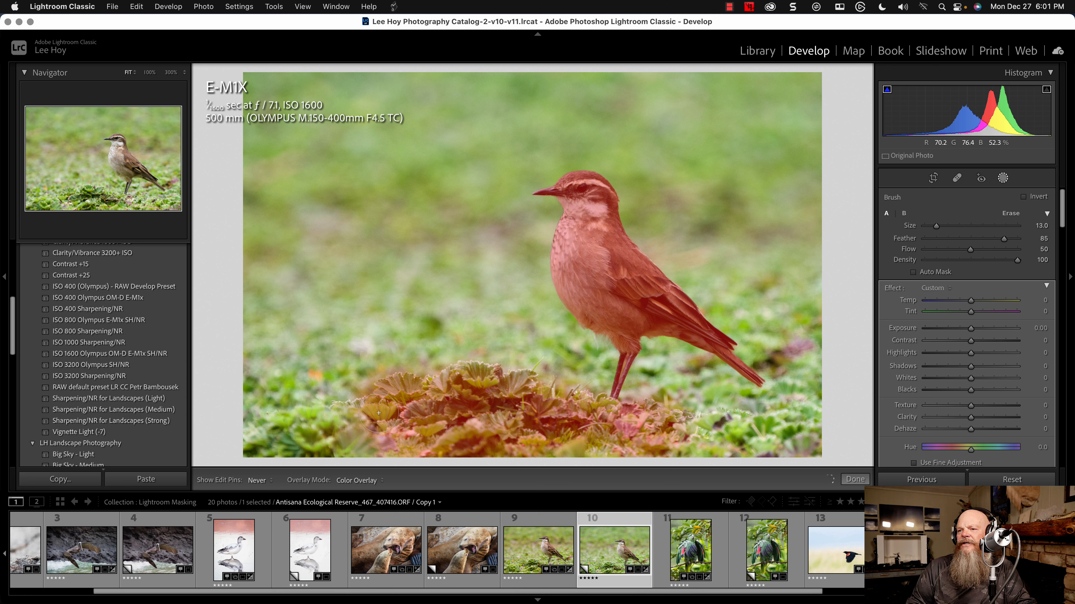
pyautogui.moveTo(608, 412)
pyautogui.mouseDown()
pyautogui.moveTo(565, 398)
pyautogui.moveTo(626, 408)
pyautogui.mouseUp()
pyautogui.scroll(-7, 626, 408)
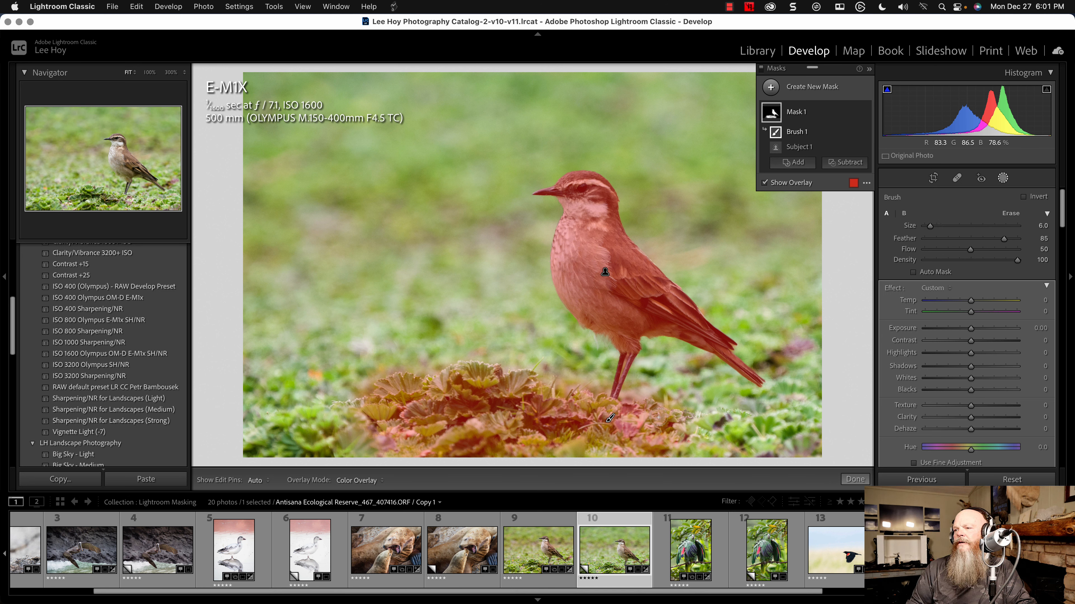
pyautogui.press('h')
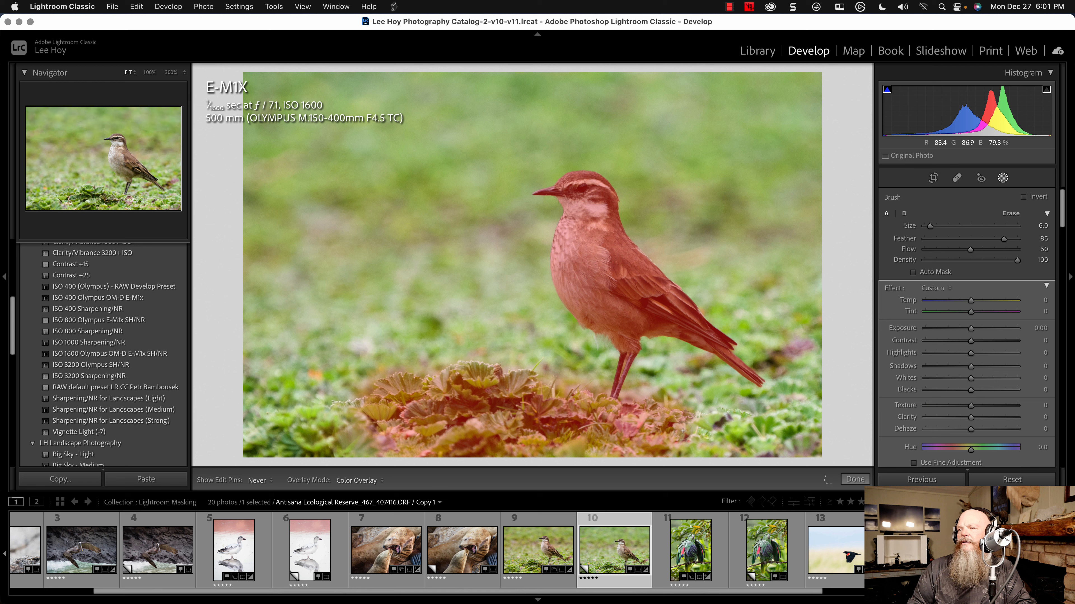
pyautogui.press('h')
# Step: Apply the LH Bird Sharpening & Clarity effect preset to the bird and foliage mask
pyautogui.click(940, 289)
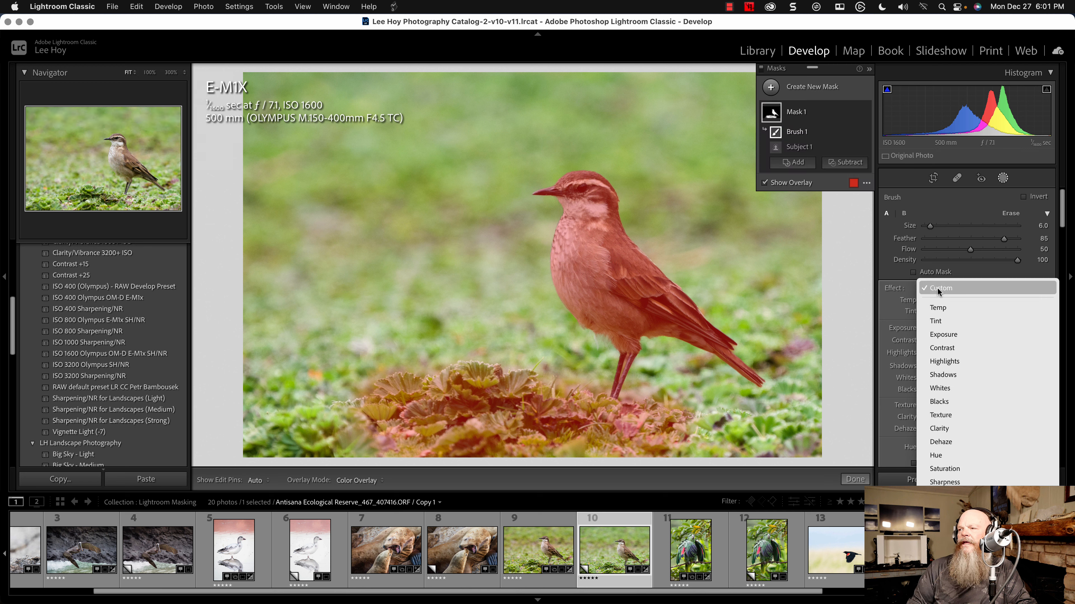
pyautogui.scroll(-3, 950, 347)
pyautogui.scroll(-5, 954, 376)
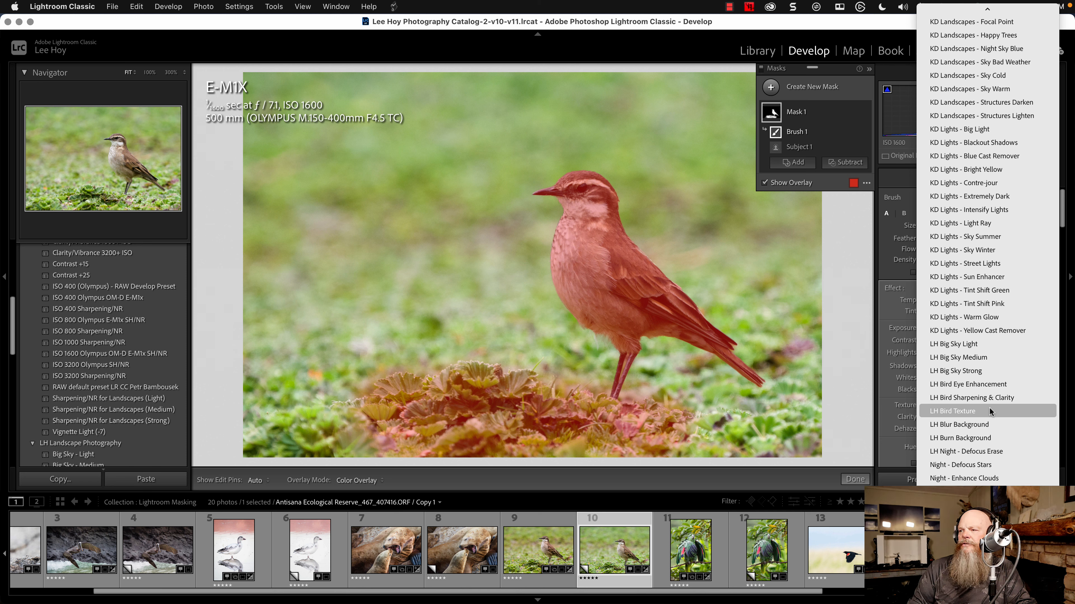
pyautogui.click(989, 398)
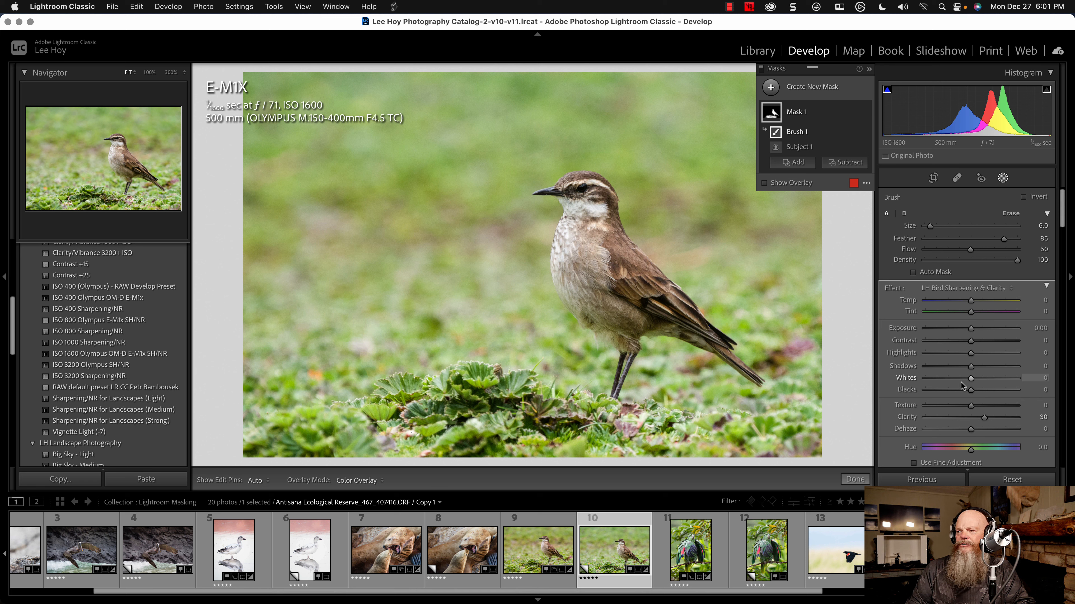
pyautogui.scroll(-3, 962, 386)
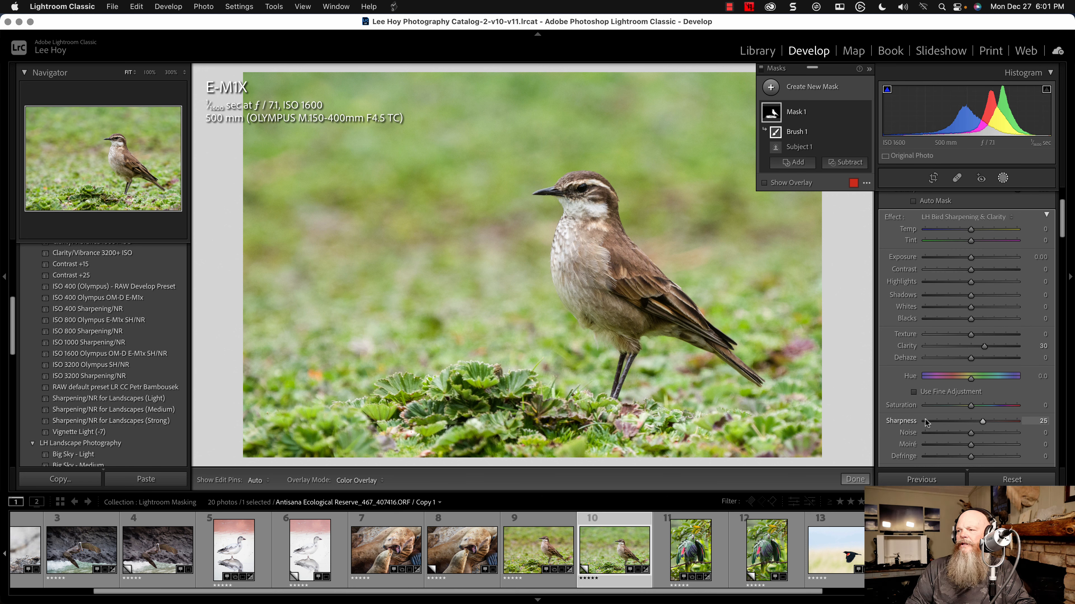
pyautogui.click(983, 218)
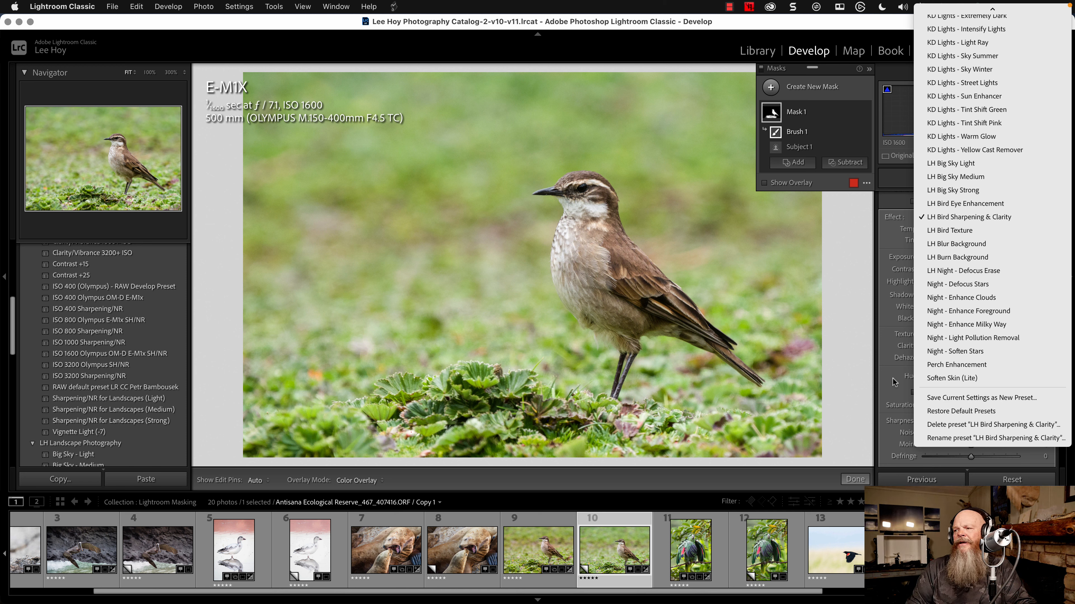
pyautogui.click(857, 386)
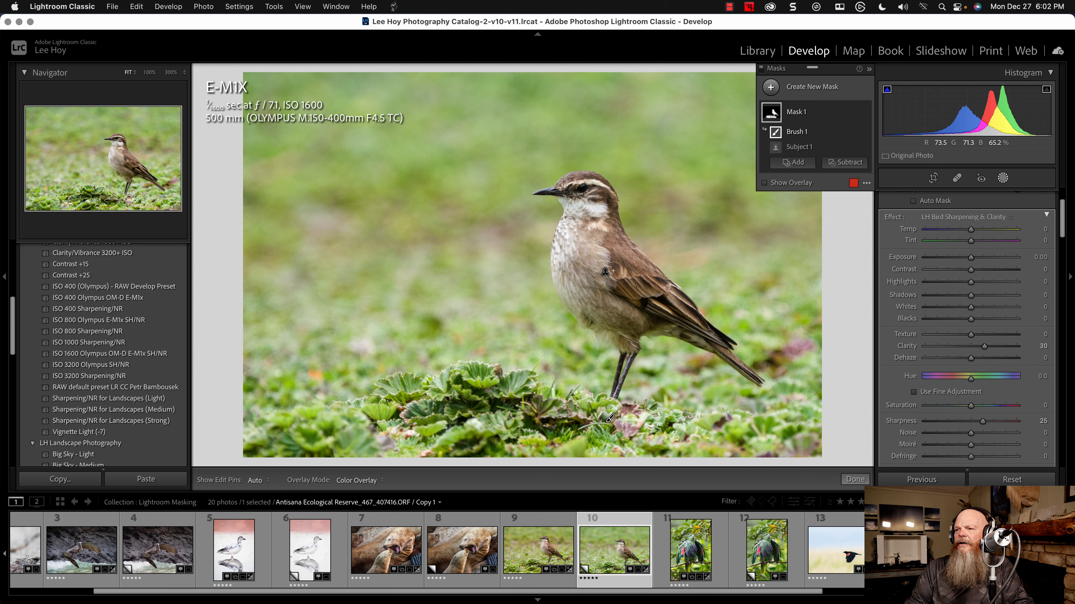
# Step: Examine the sharpening on the bird's head, breast and wing at 100% zoom
pyautogui.press('z')
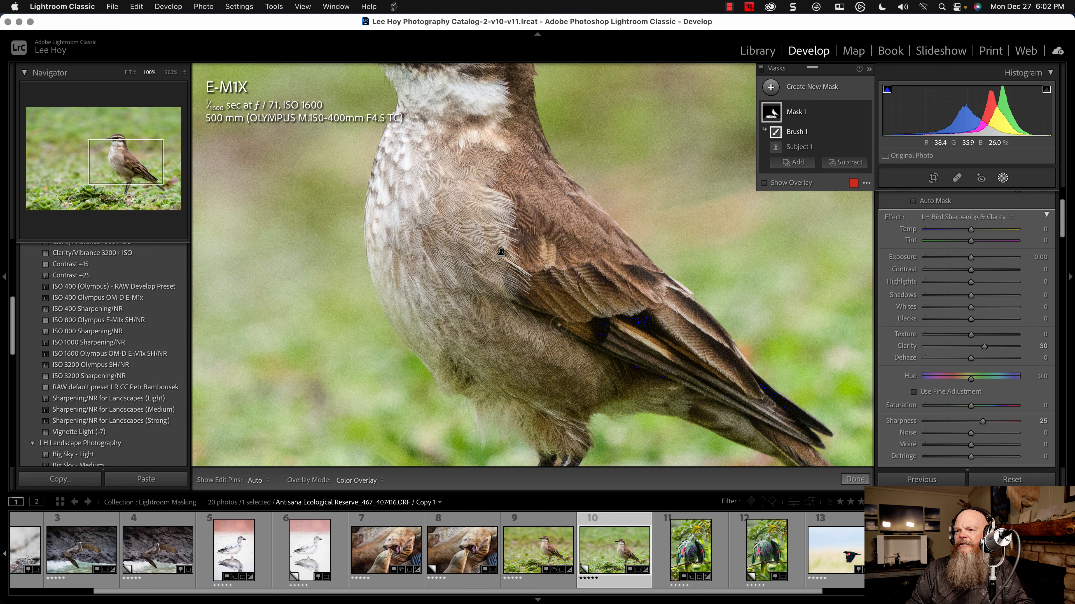
pyautogui.moveTo(488, 153); pyautogui.dragTo(533, 365)
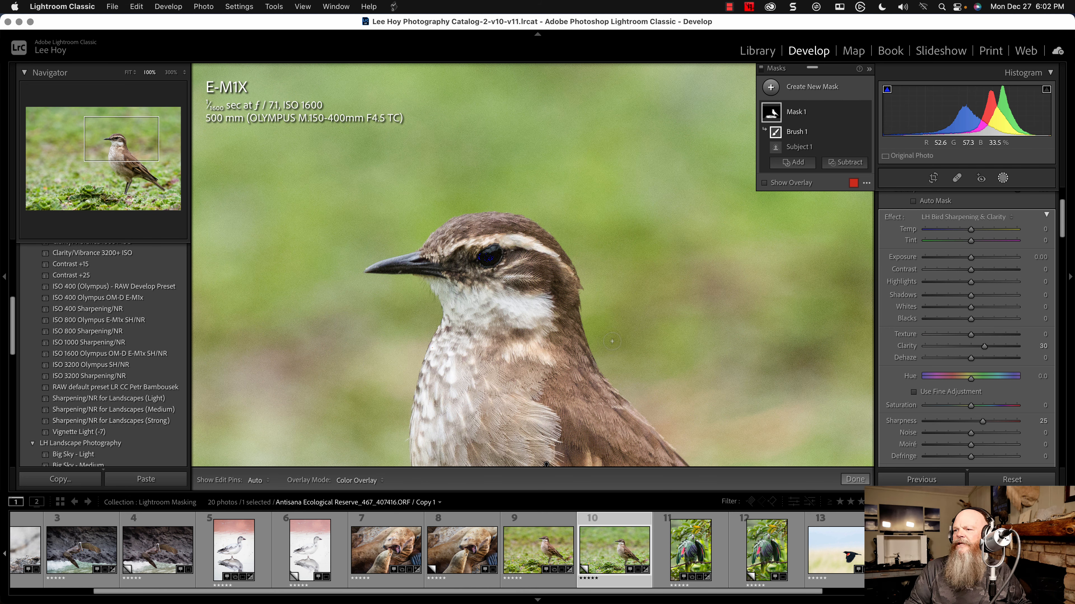
pyautogui.moveTo(632, 459); pyautogui.dragTo(537, 284)
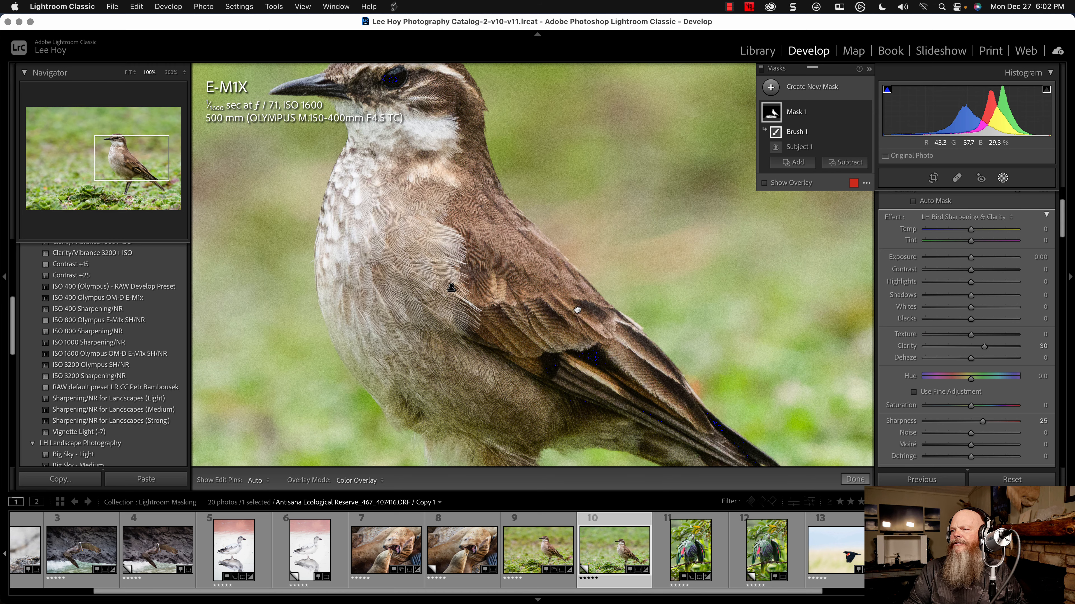
pyautogui.press('z')
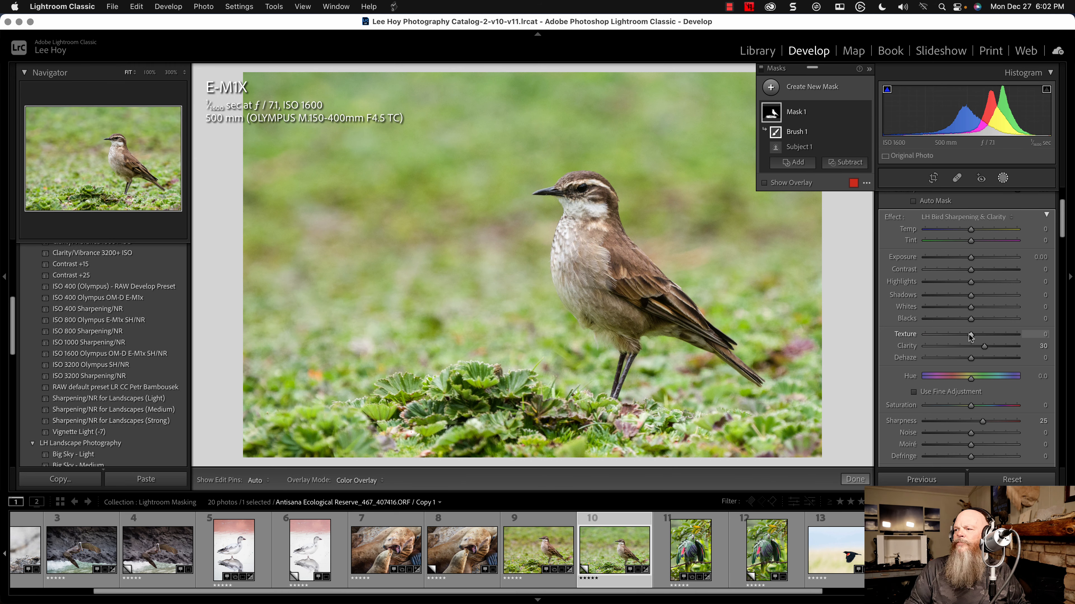
# Step: Set the mask's Texture to 5, Noise to 11 and Blacks to 7, and finish masking
pyautogui.moveTo(970, 334); pyautogui.dragTo(970, 334)
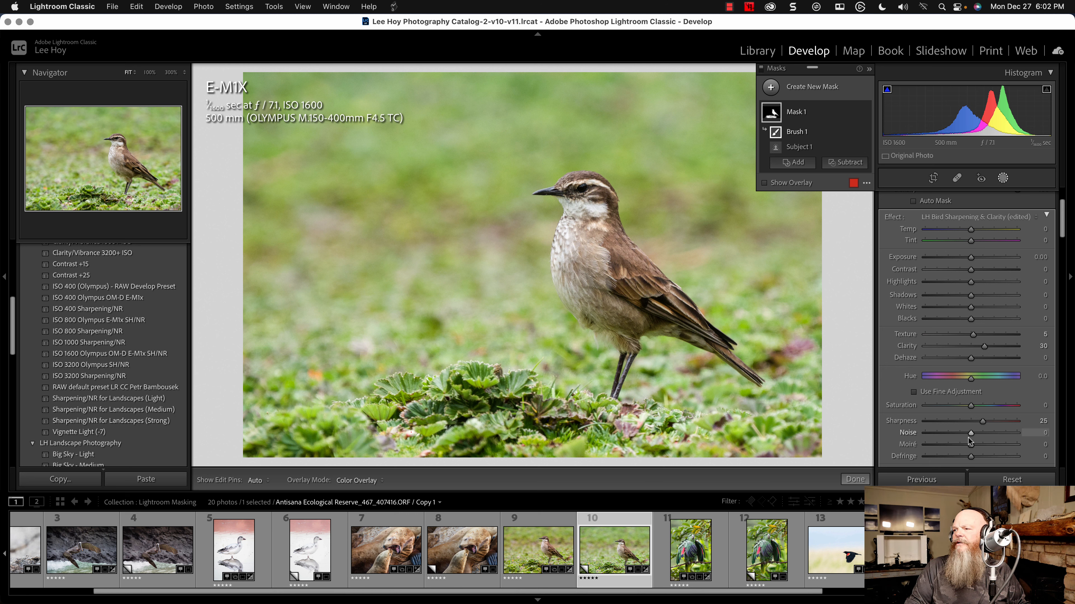
pyautogui.moveTo(972, 434); pyautogui.dragTo(976, 434)
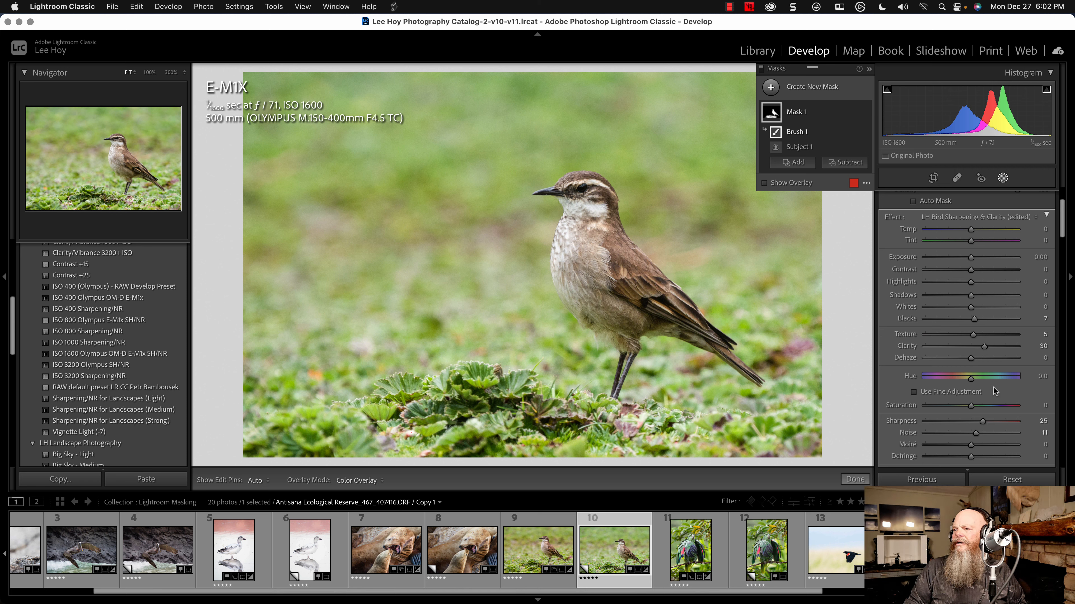
pyautogui.scroll(-3, 934, 429)
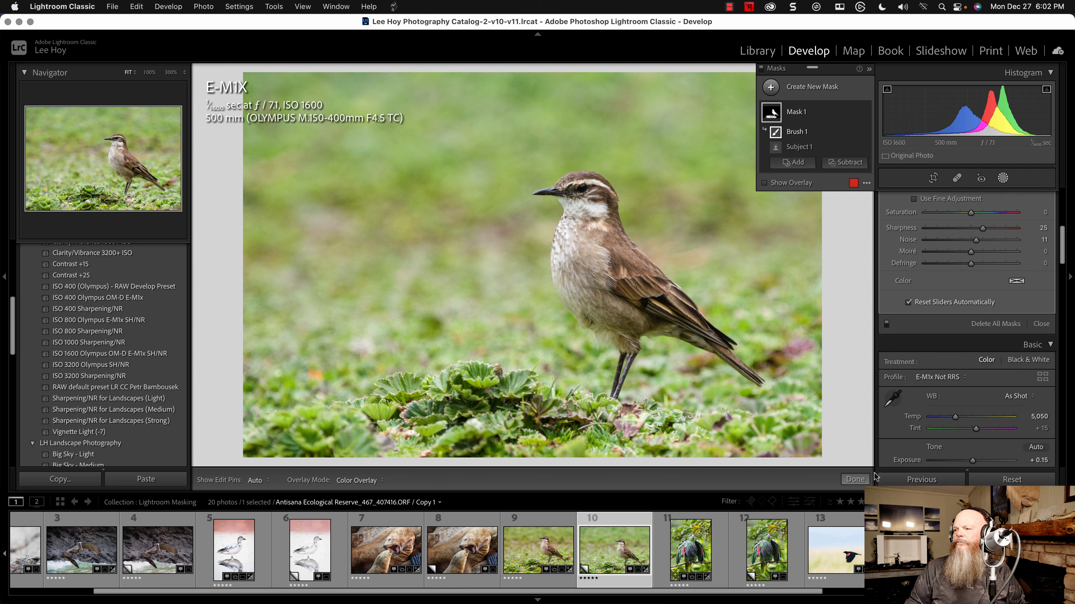
pyautogui.click(855, 479)
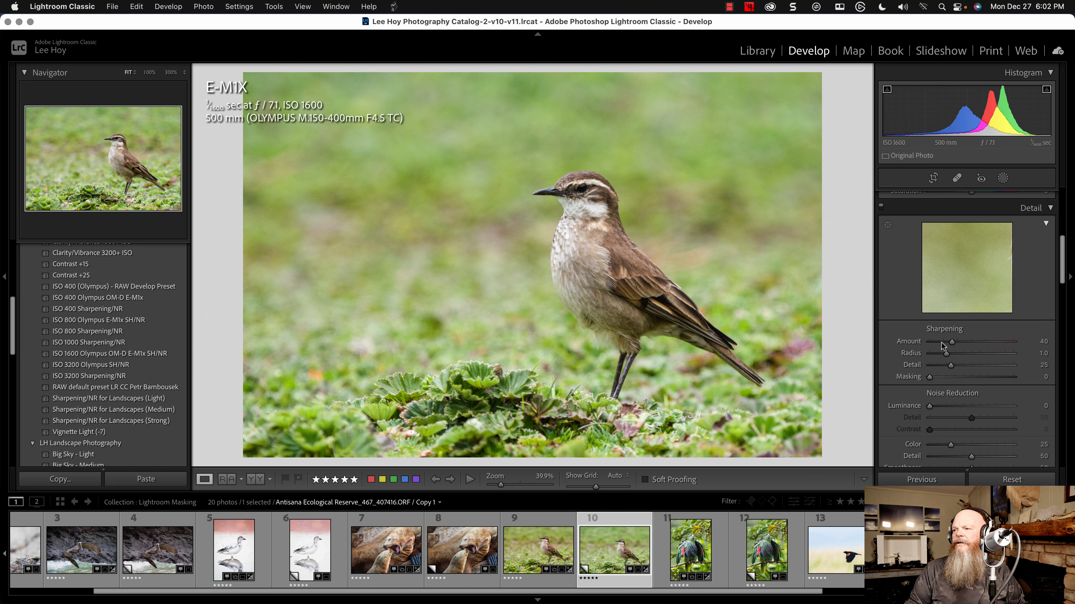
# Step: Set the photo's Luminance noise reduction to 25 and check the bird and background at 100% zoom
pyautogui.click(1044, 406)
pyautogui.write('25')
pyautogui.press('Return')
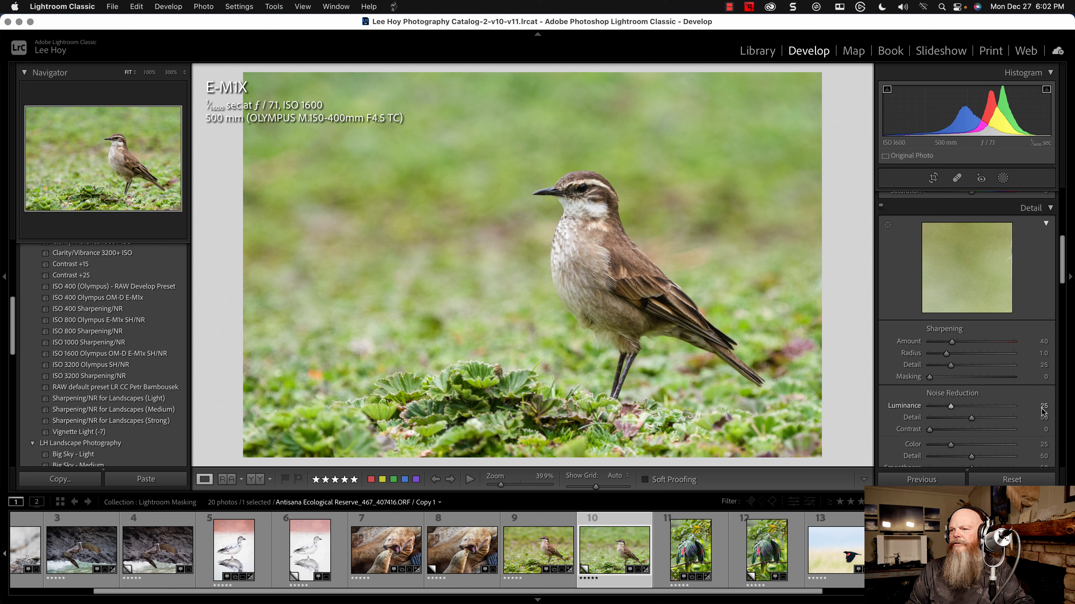
pyautogui.click(663, 165)
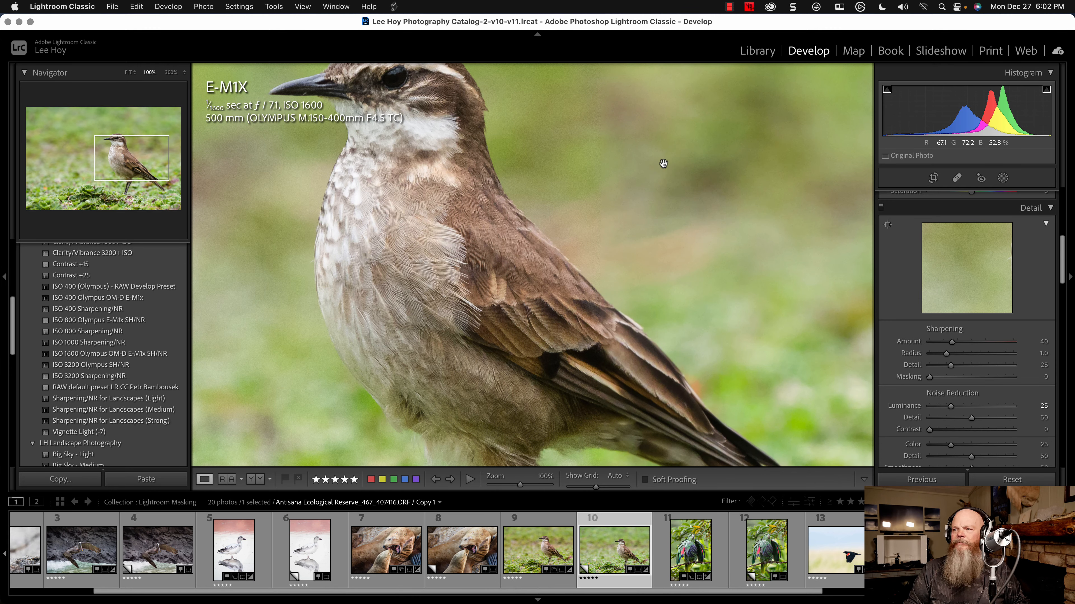
pyautogui.click(725, 175)
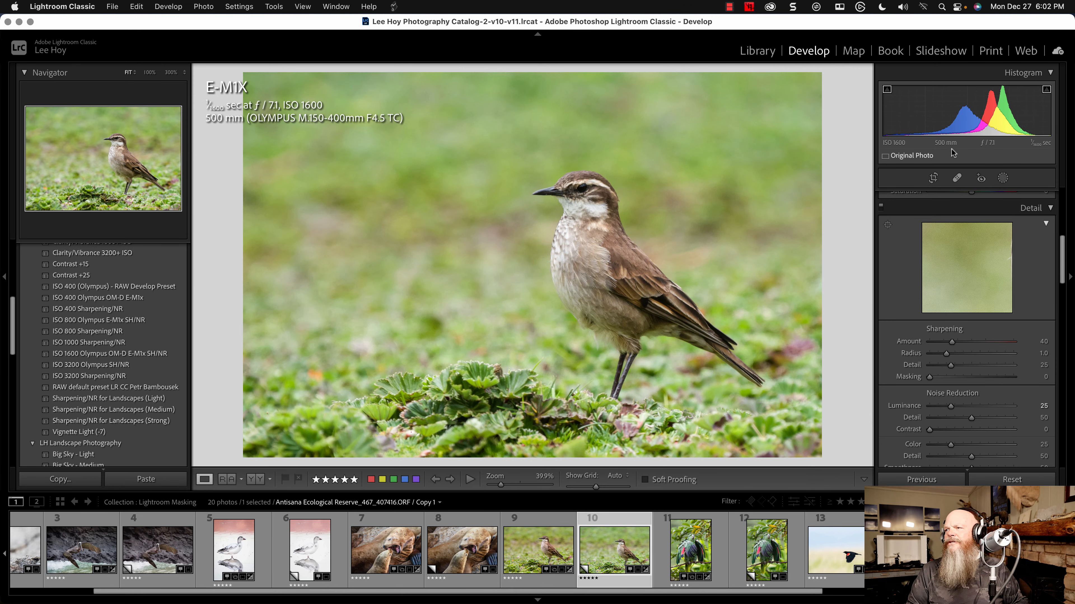
# Step: Create a second Select Subject mask of the bird and invert it to cover the background
pyautogui.scroll(10, 955, 208)
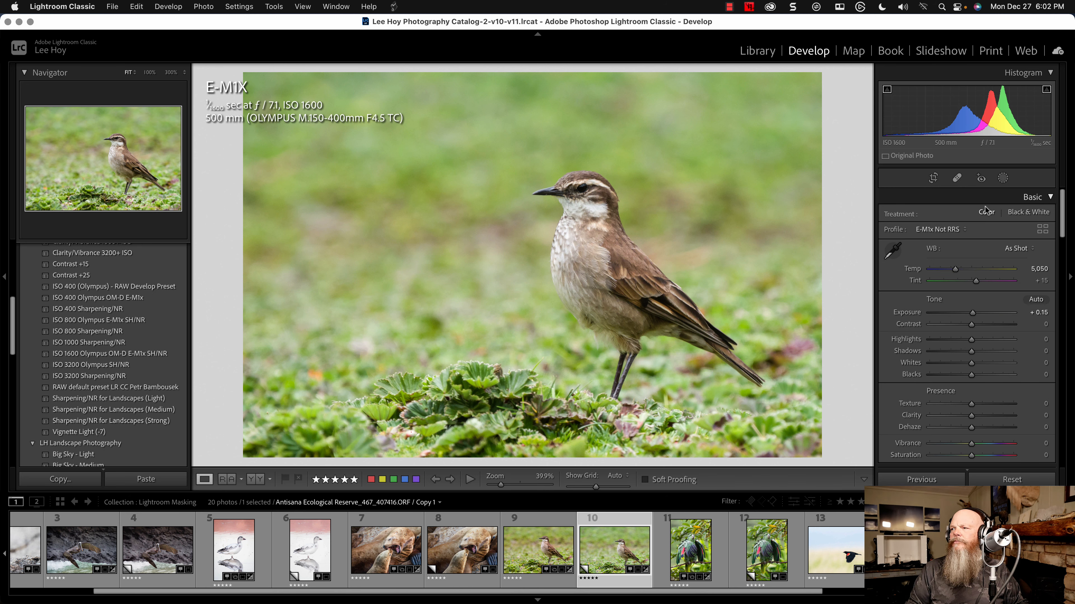
pyautogui.click(1001, 180)
pyautogui.click(771, 87)
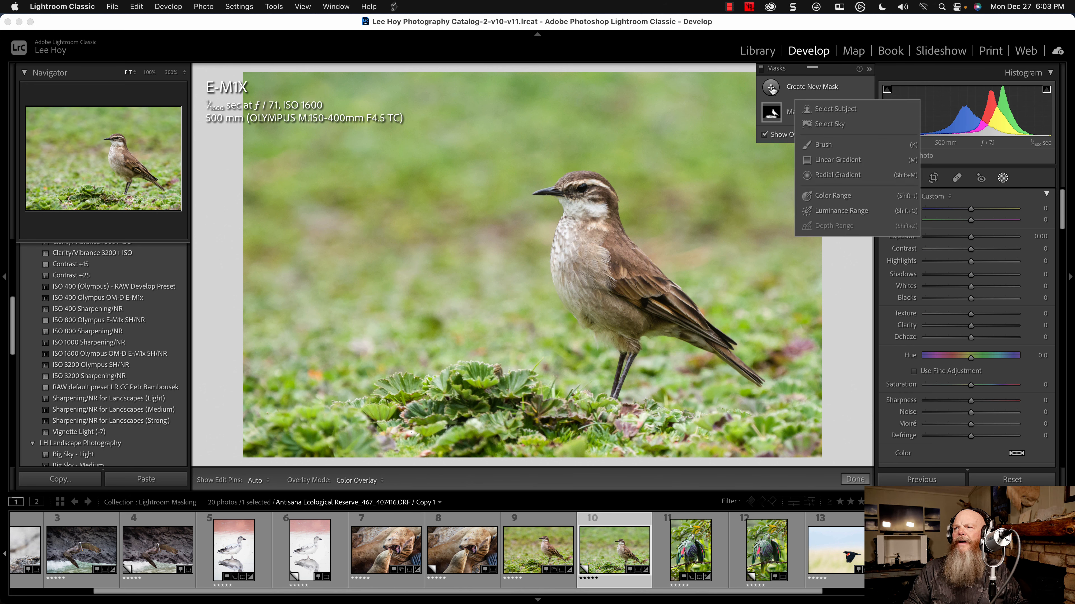
pyautogui.click(833, 111)
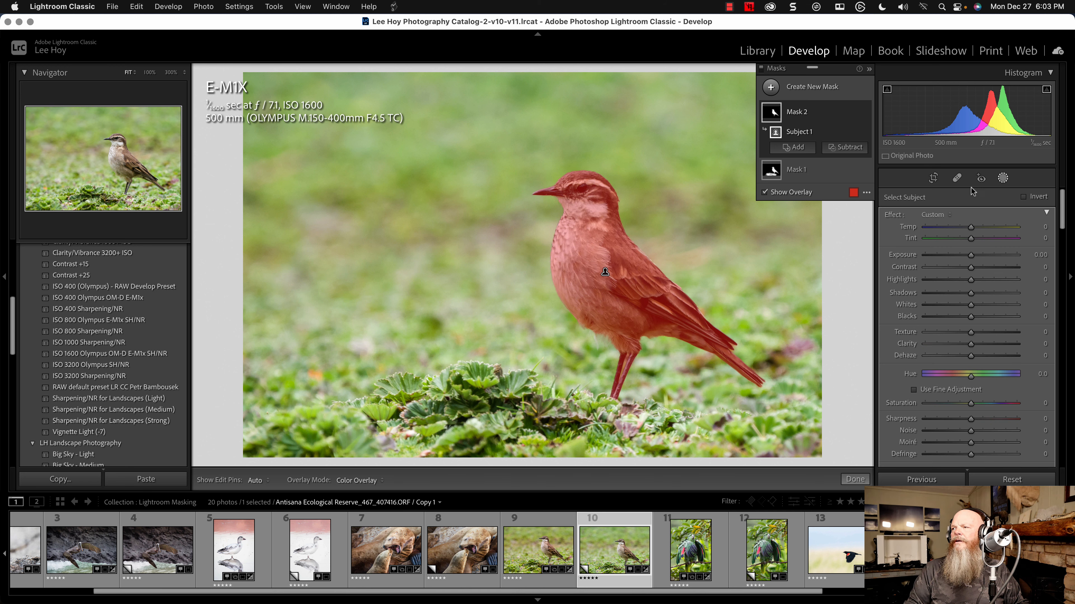
pyautogui.click(1025, 197)
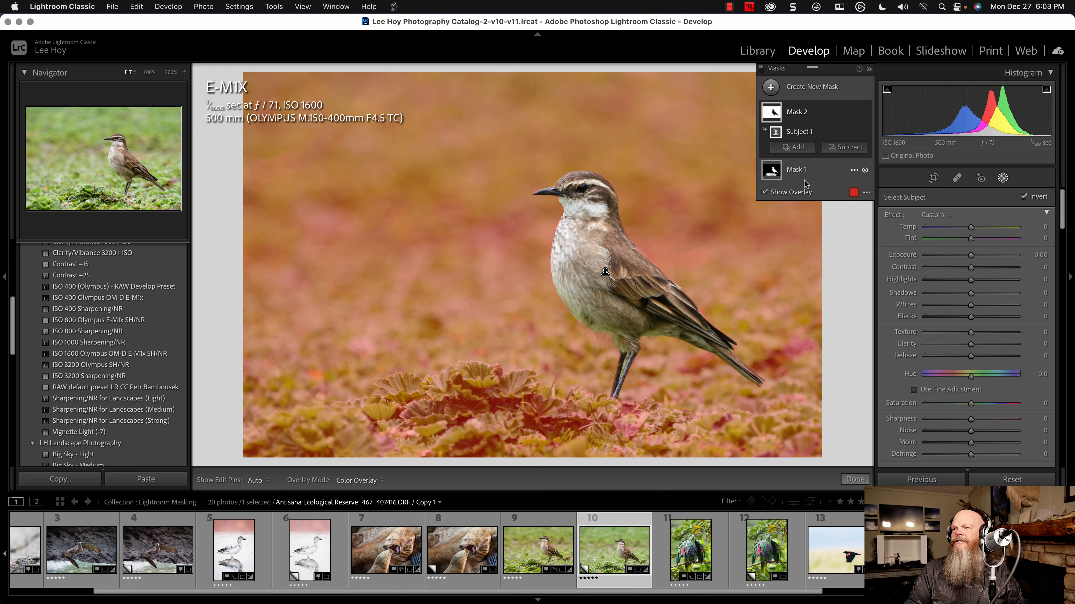
# Step: Subtract the leafy foreground plants from the background mask by brushing over them
pyautogui.click(843, 147)
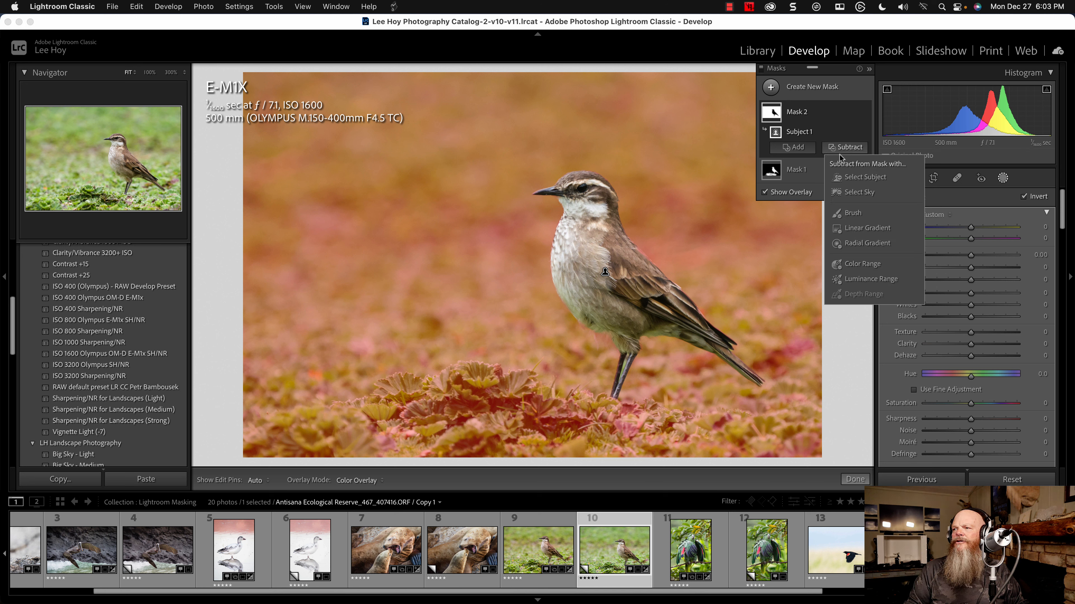
pyautogui.click(851, 213)
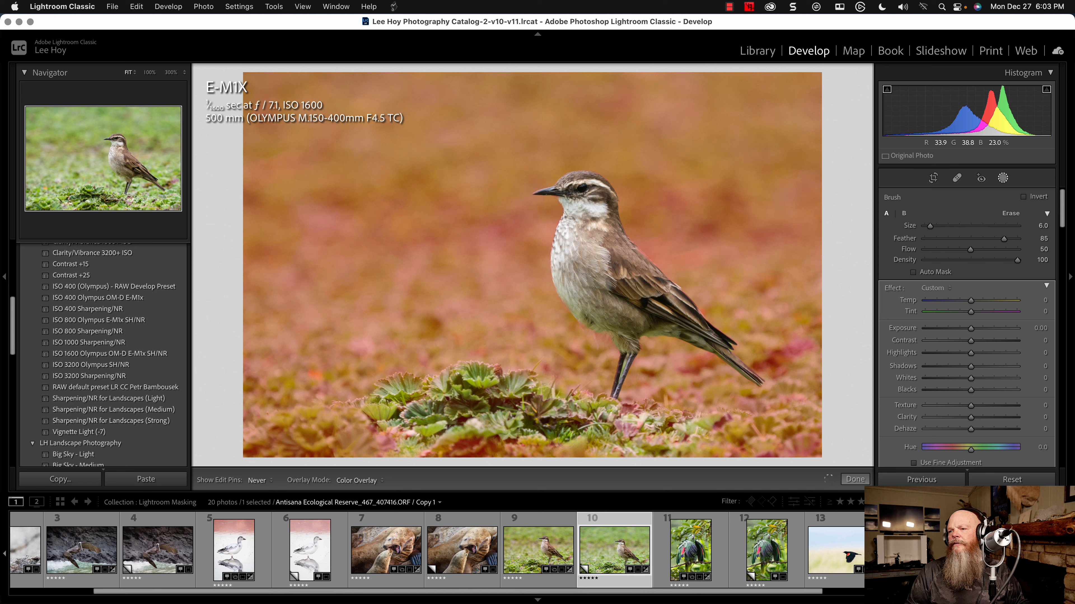
pyautogui.press('h')
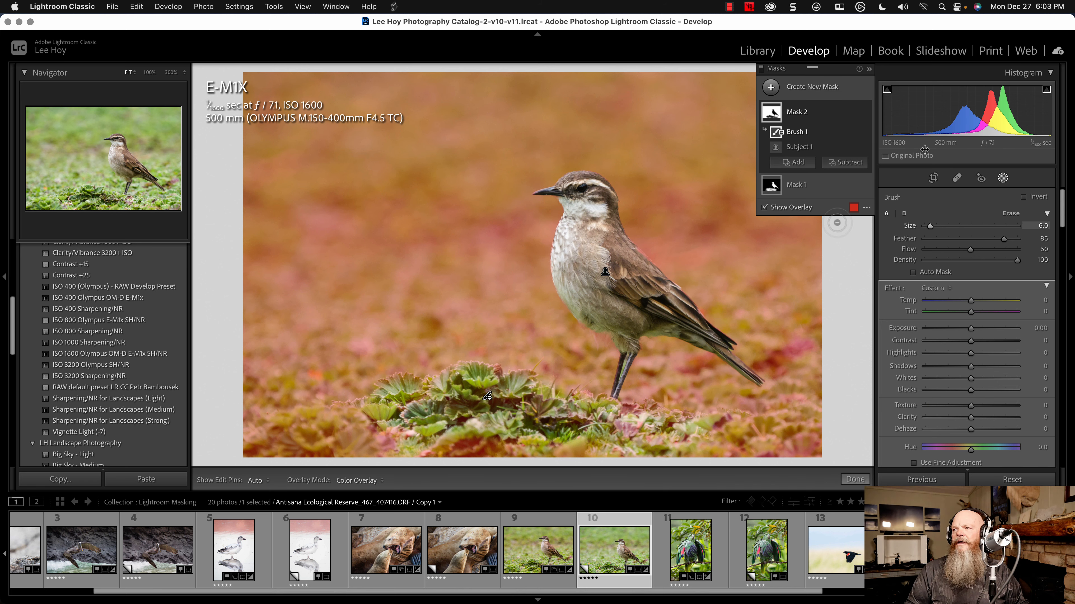
# Step: Compare the photo with and without the mask overlay and view the overlay colour settings without changing them
pyautogui.click(765, 208)
pyautogui.click(765, 207)
pyautogui.click(853, 208)
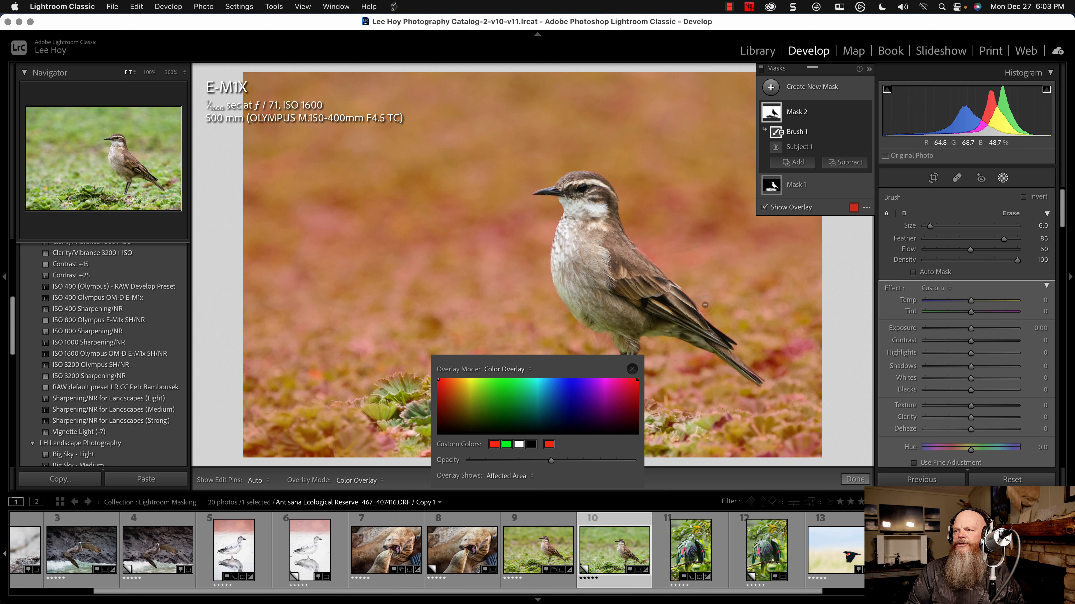
pyautogui.click(632, 369)
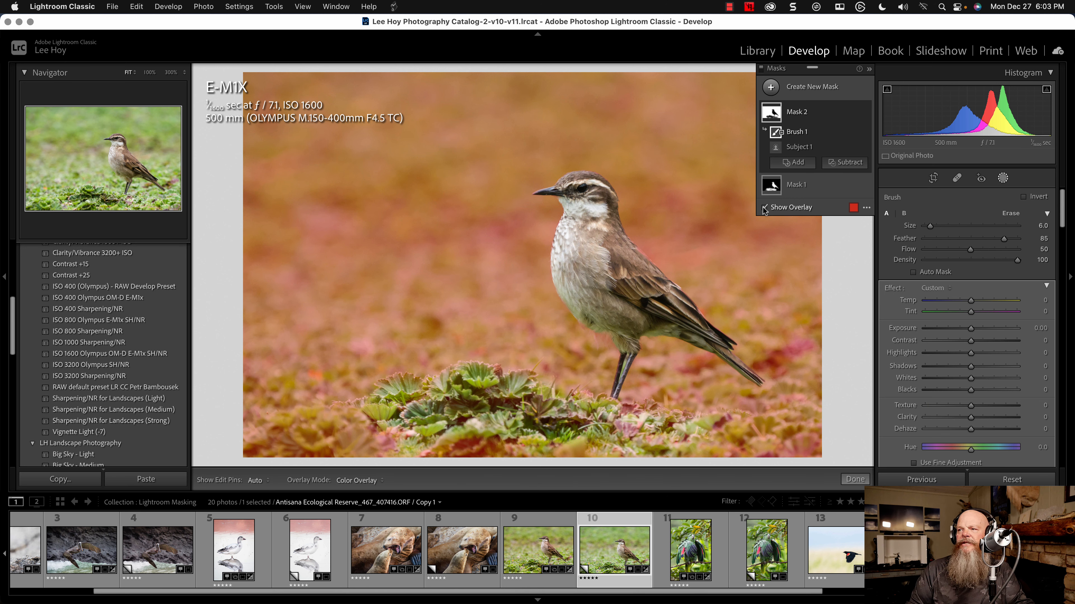
pyautogui.click(764, 207)
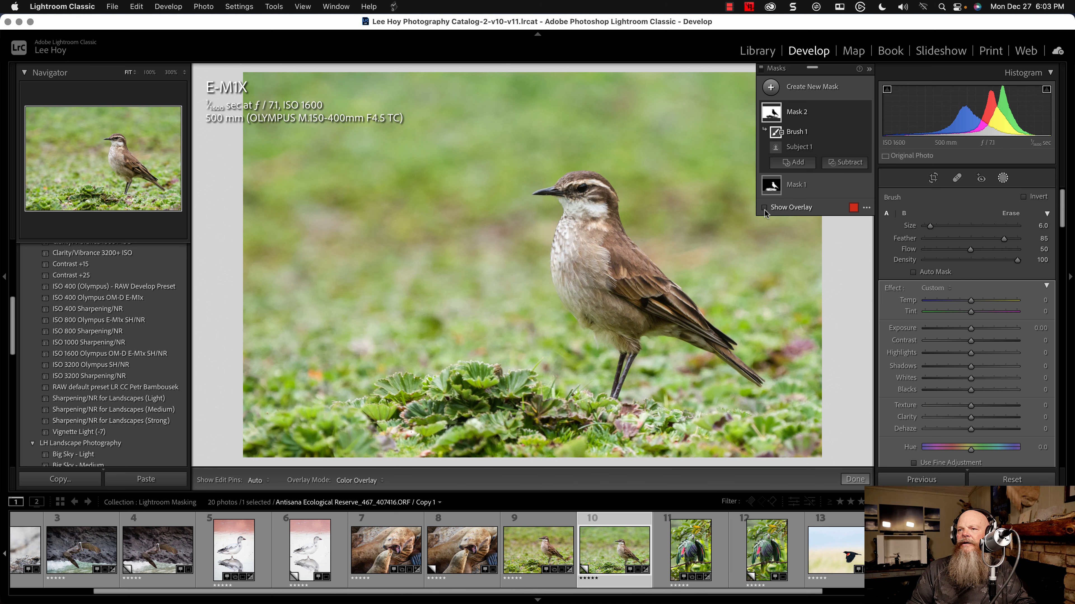
pyautogui.click(764, 208)
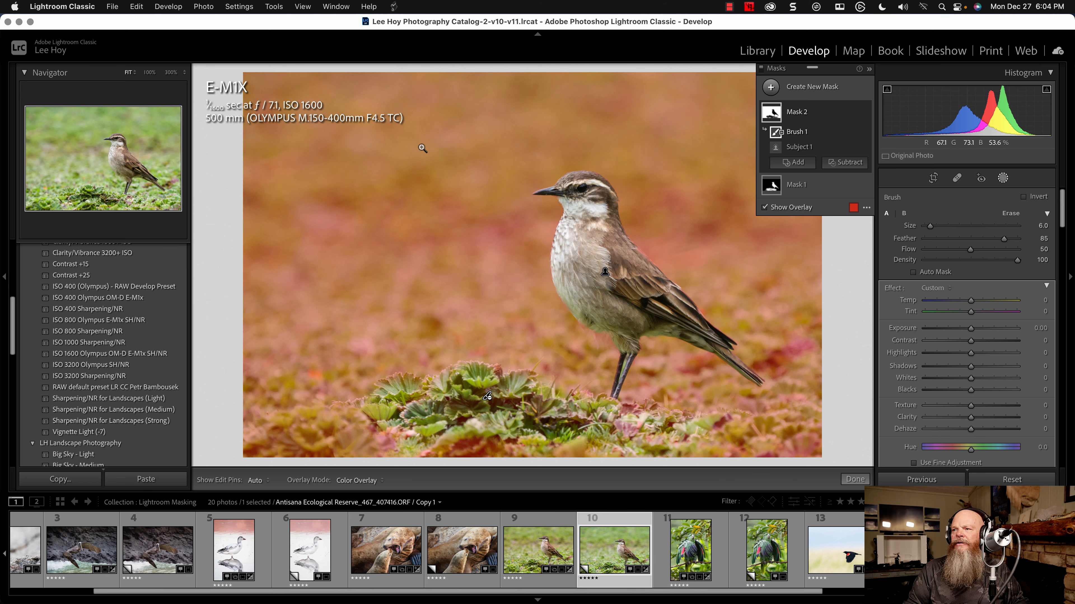
# Step: Set the background mask's Noise to 81 while judging the blurred background at 100% zoom with the overlay hidden
pyautogui.click(374, 146)
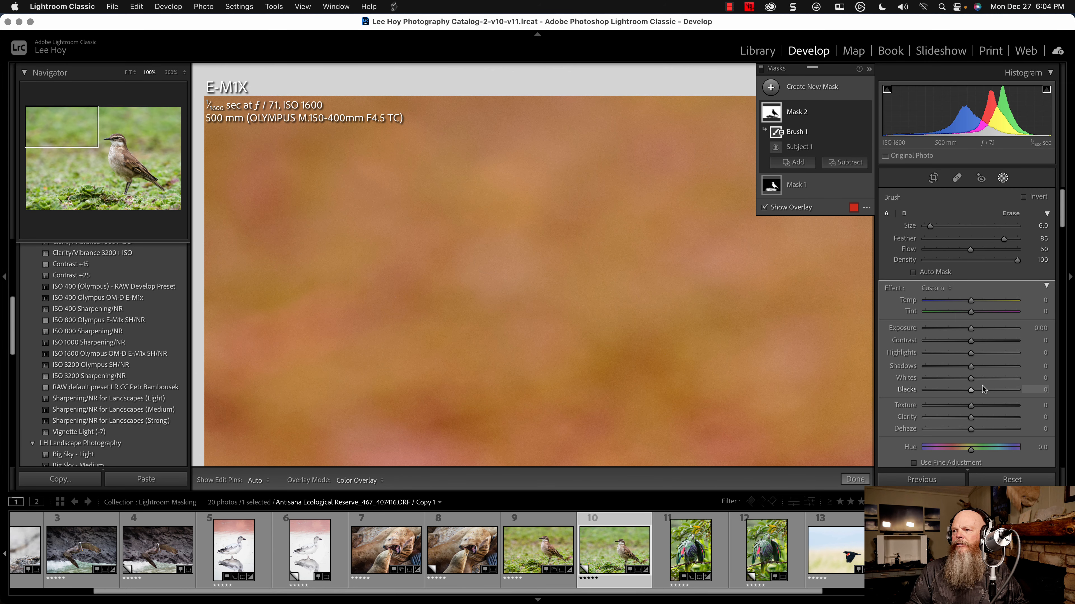
pyautogui.scroll(-4, 973, 418)
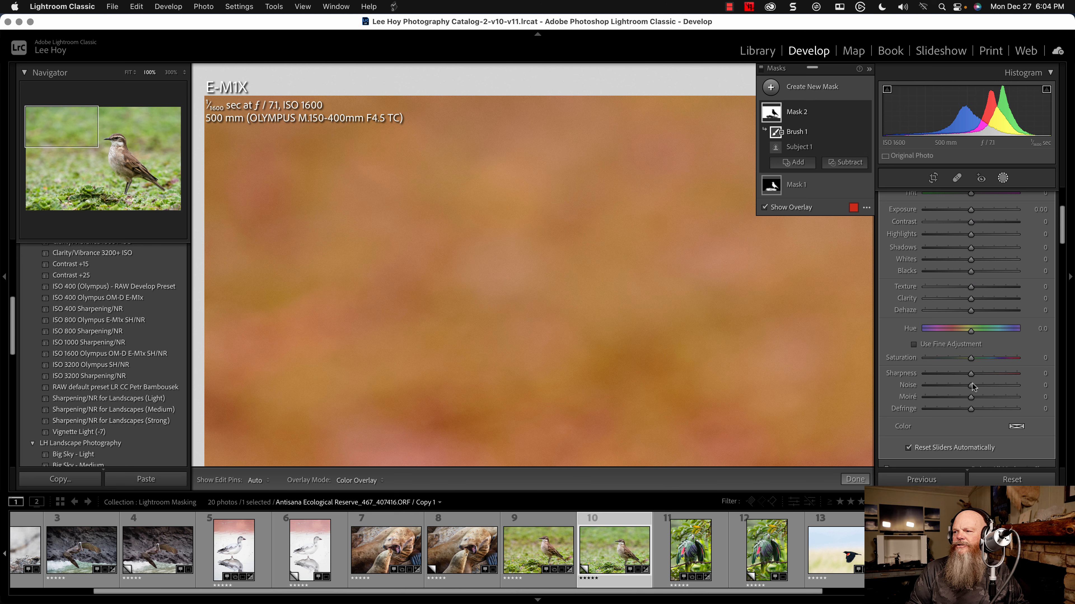
pyautogui.press('o')
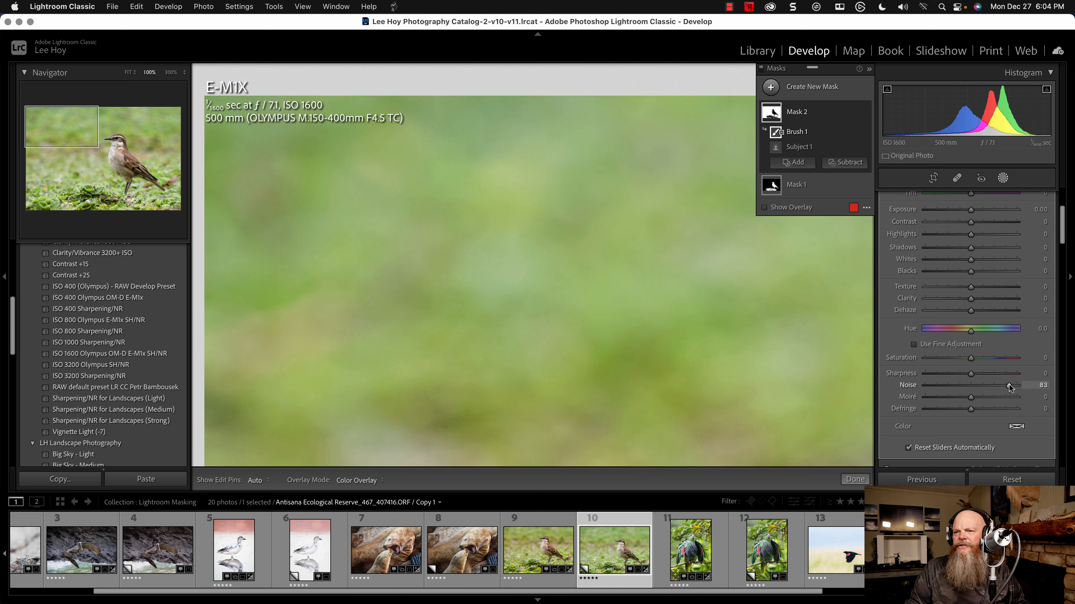
pyautogui.moveTo(1009, 385); pyautogui.dragTo(1007, 385)
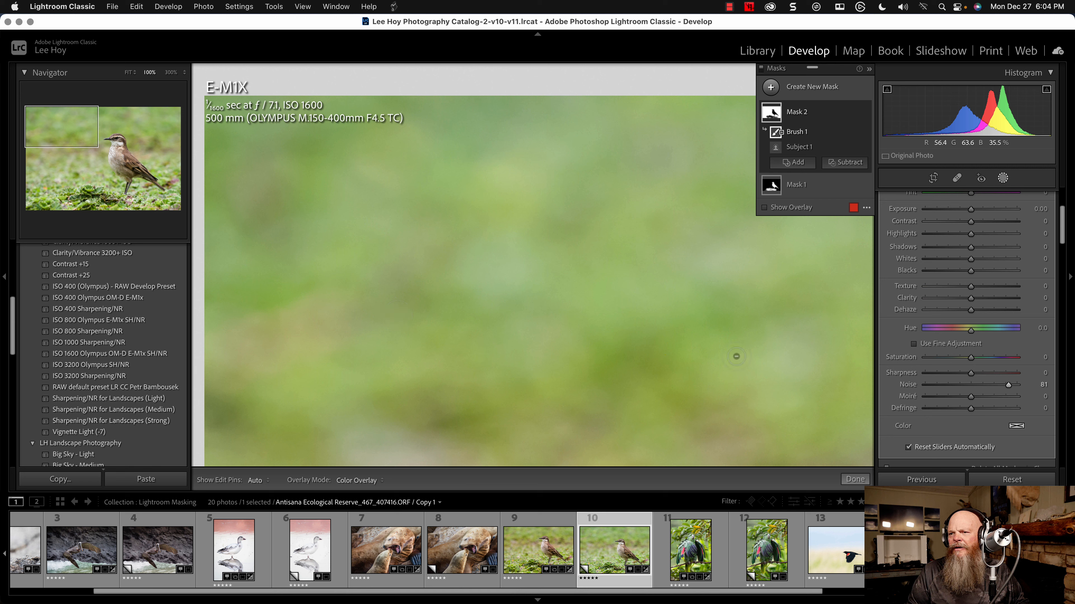
# Step: Set the background mask's Sharpness to -43, Texture to -17, Clarity to -8 and Highlights to -18
pyautogui.moveTo(951, 373); pyautogui.dragTo(950, 373)
pyautogui.moveTo(970, 300); pyautogui.dragTo(961, 287)
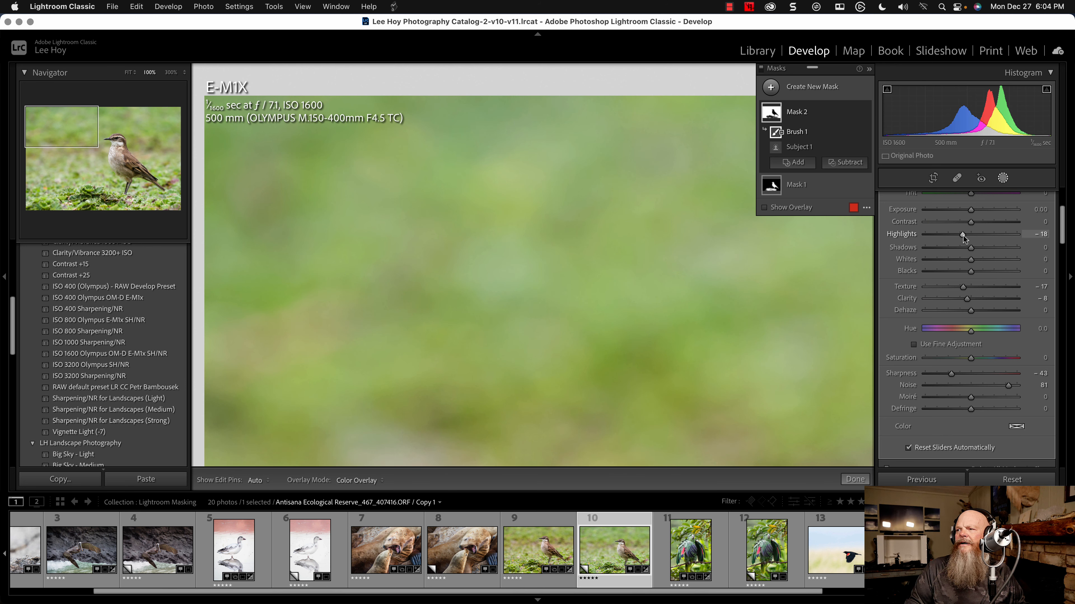
pyautogui.press('z')
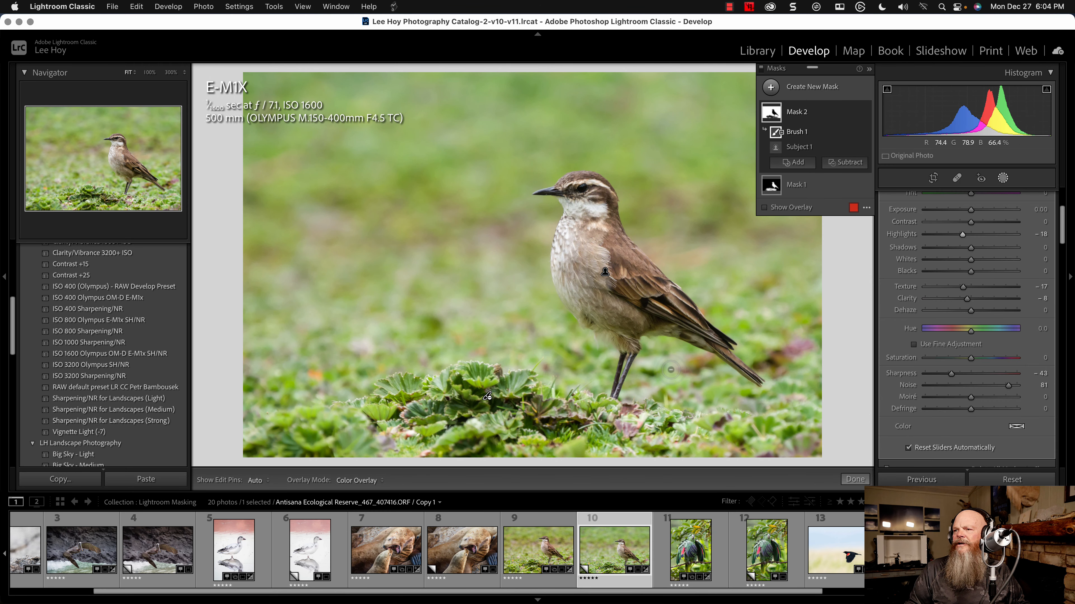
# Step: Reposition the photo within its crop so the bird sits slightly higher in the frame, and apply the crop
pyautogui.click(930, 180)
pyautogui.moveTo(628, 331); pyautogui.dragTo(625, 320)
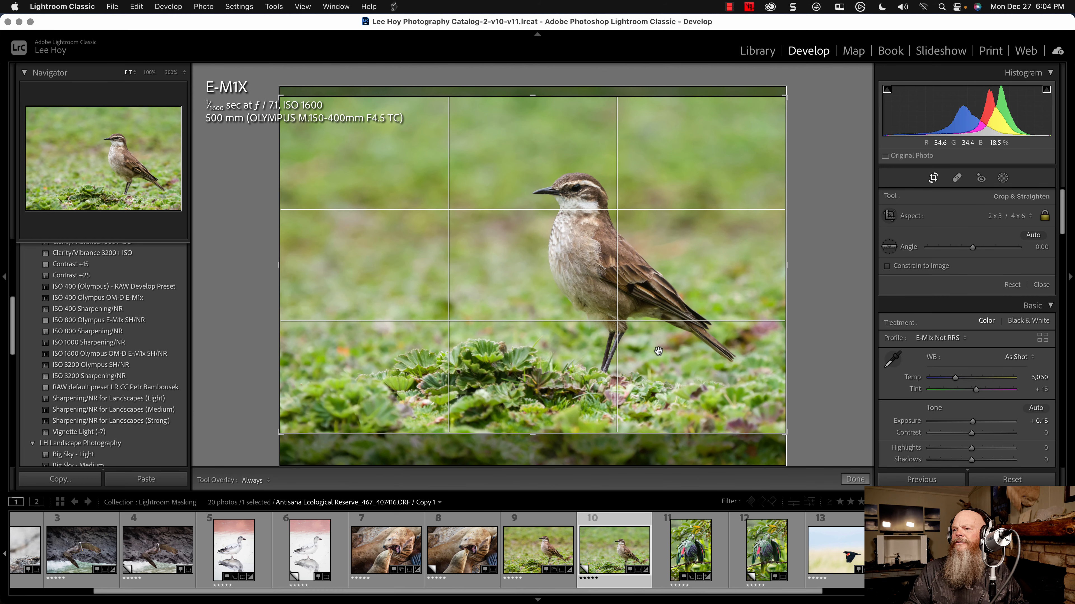
pyautogui.click(853, 480)
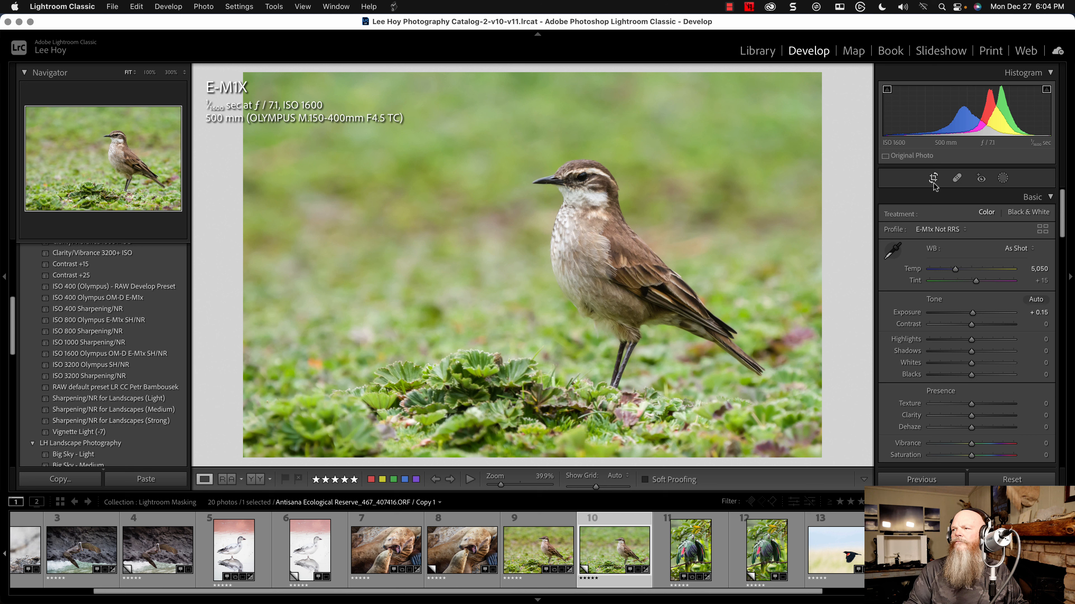
# Step: Review the adjustments of Mask 2 on the recropped photo and finish masking
pyautogui.click(1003, 178)
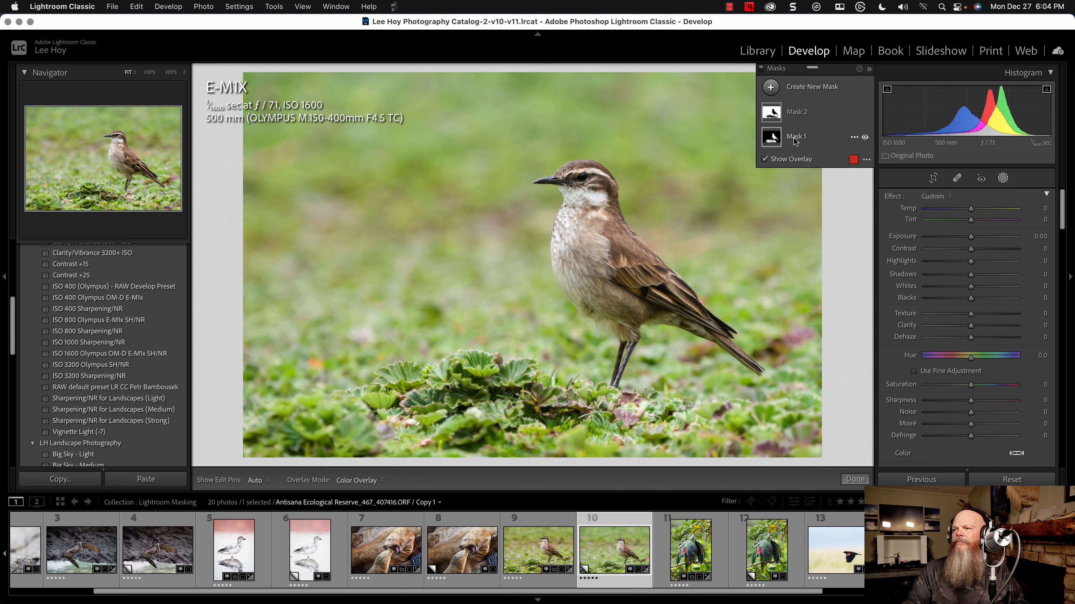
pyautogui.click(772, 117)
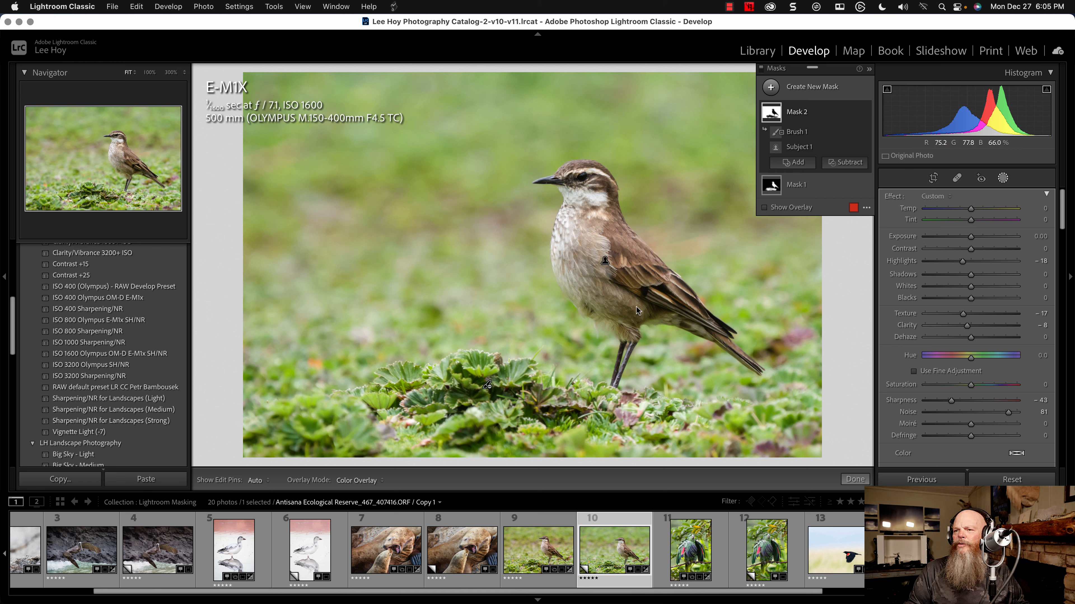
pyautogui.click(853, 480)
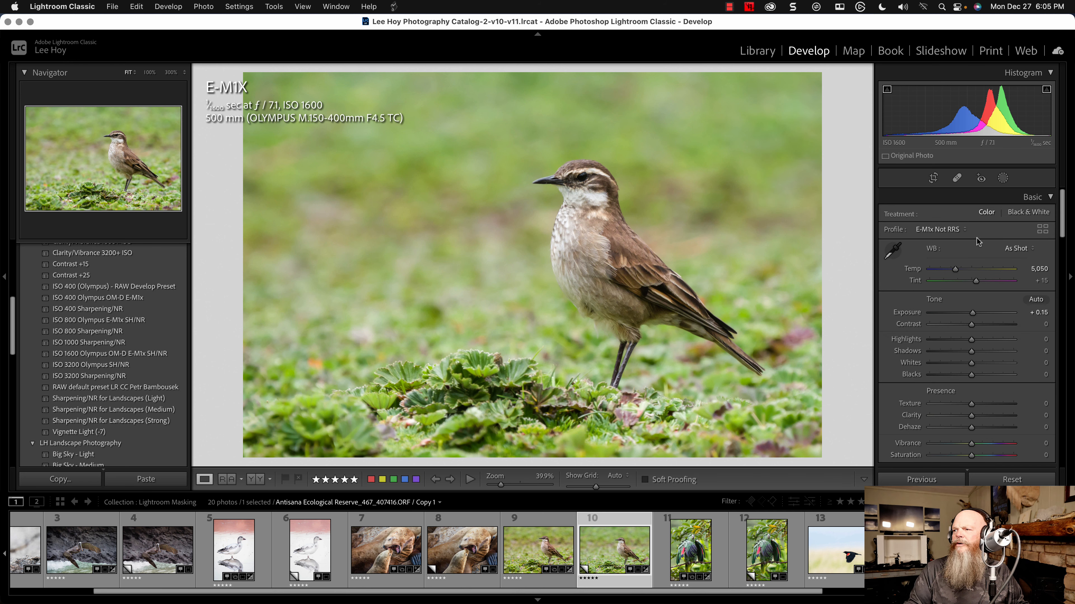
# Step: Try to sample the white balance from the bird's beak at fit zoom, and undo the white balance change
pyautogui.click(893, 250)
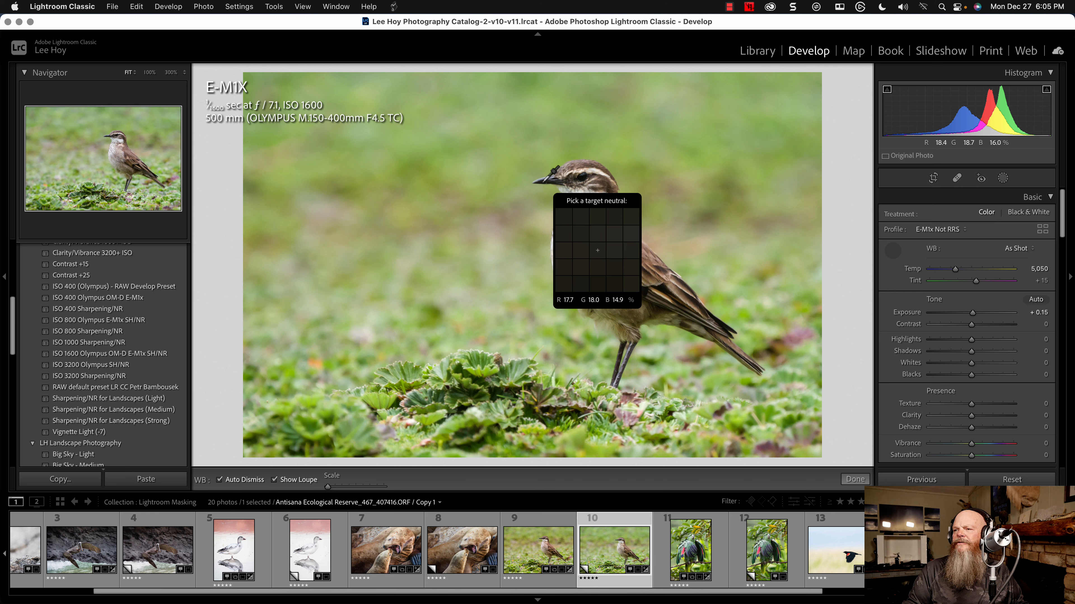
pyautogui.click(552, 175)
pyautogui.click(542, 180)
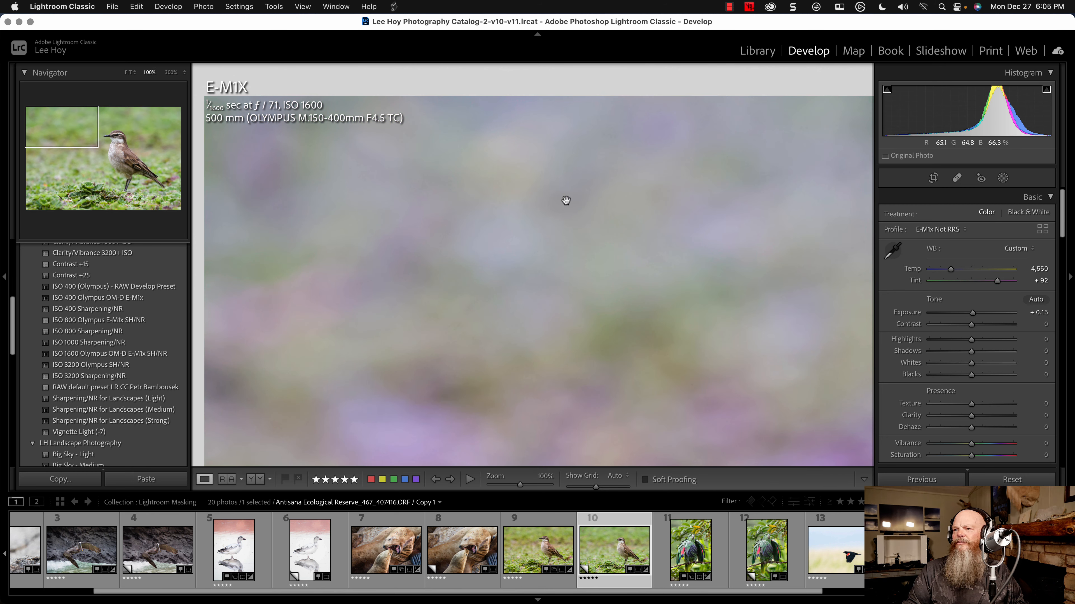
pyautogui.click(565, 200)
pyautogui.press('super+z')
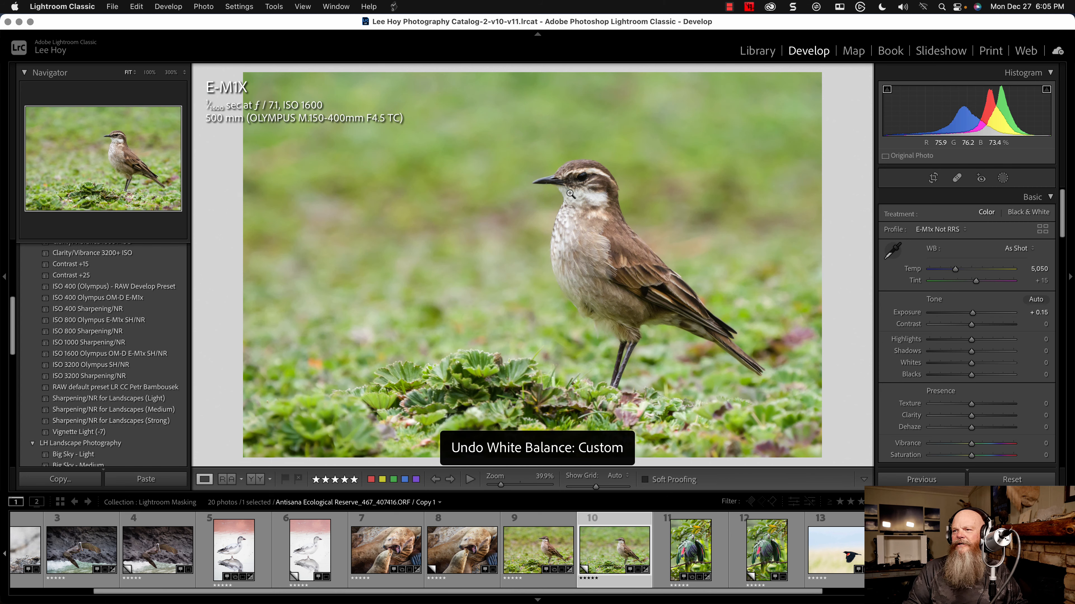
# Step: Sample the white balance from the bird's beak at 100% zoom and warm the photo's Temp to 6,054
pyautogui.click(558, 188)
pyautogui.click(558, 188)
pyautogui.click(623, 227)
pyautogui.moveTo(774, 331); pyautogui.dragTo(281, 243)
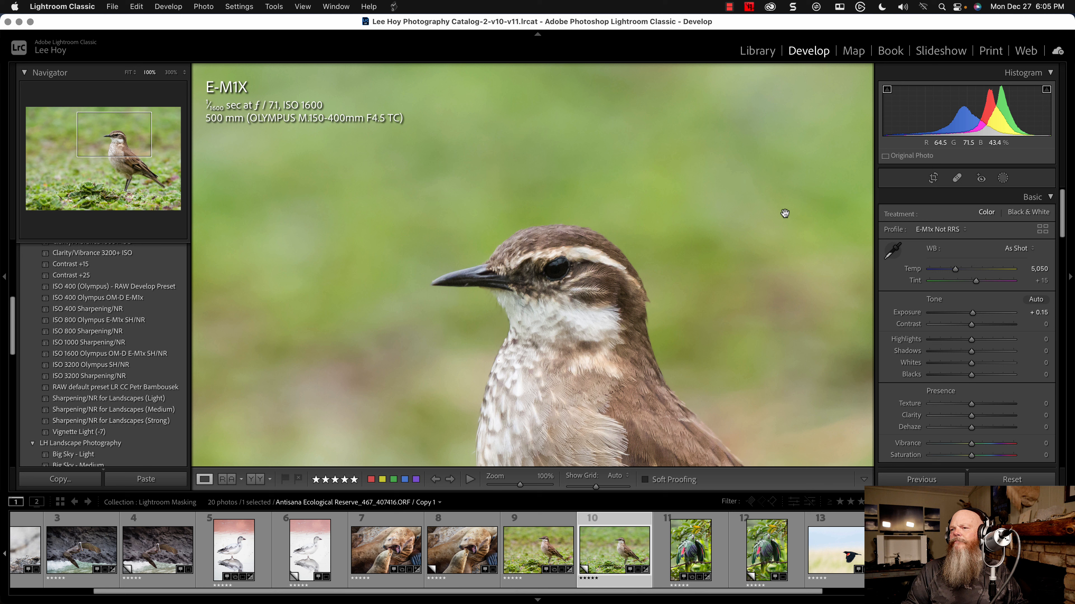
pyautogui.click(893, 250)
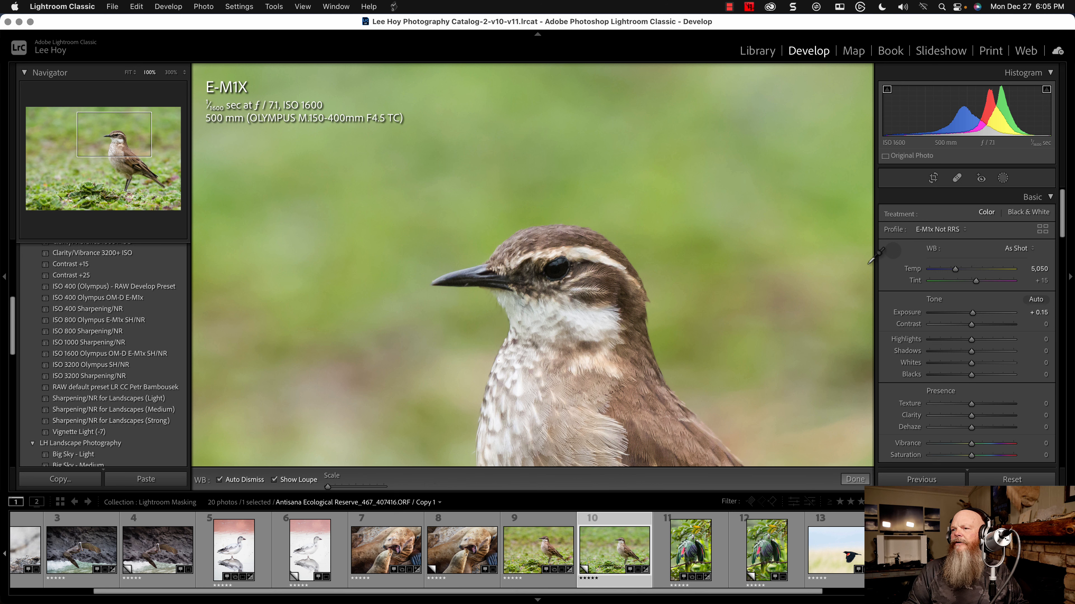
pyautogui.click(458, 277)
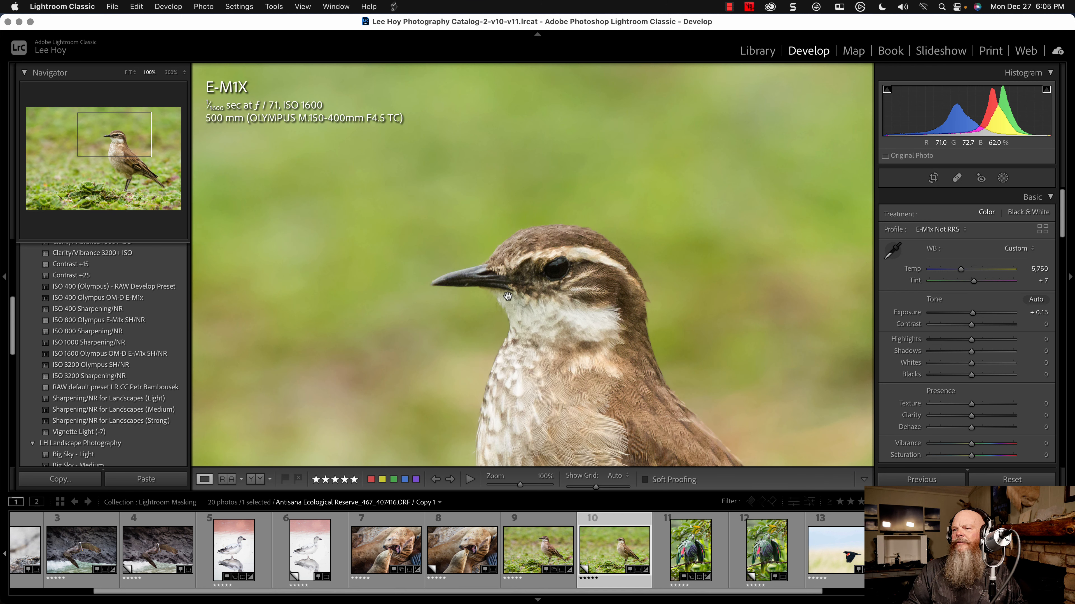
pyautogui.click(654, 305)
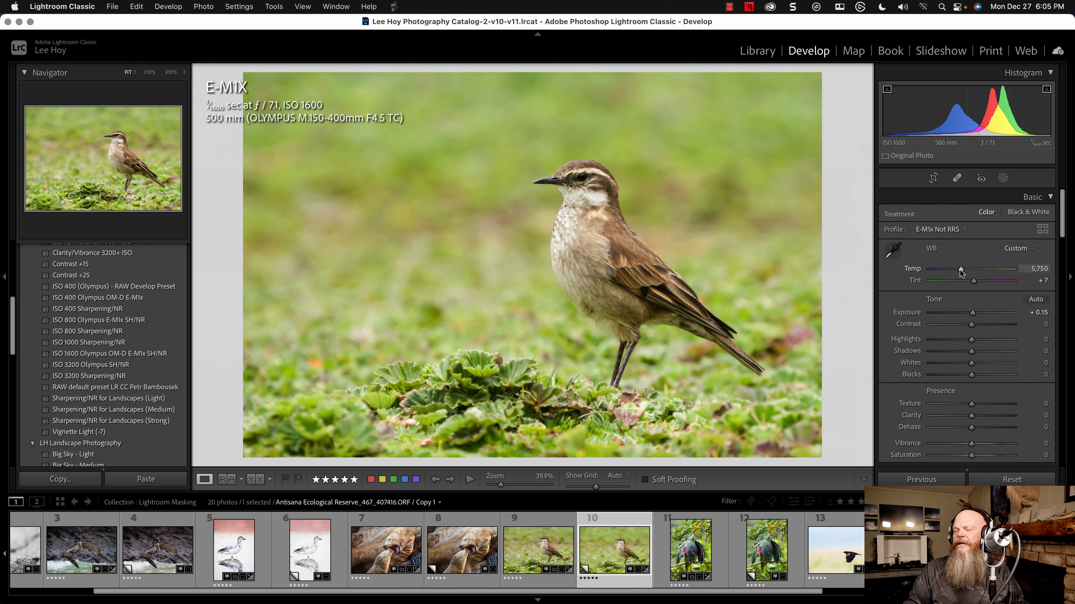
pyautogui.moveTo(960, 271); pyautogui.dragTo(962, 270)
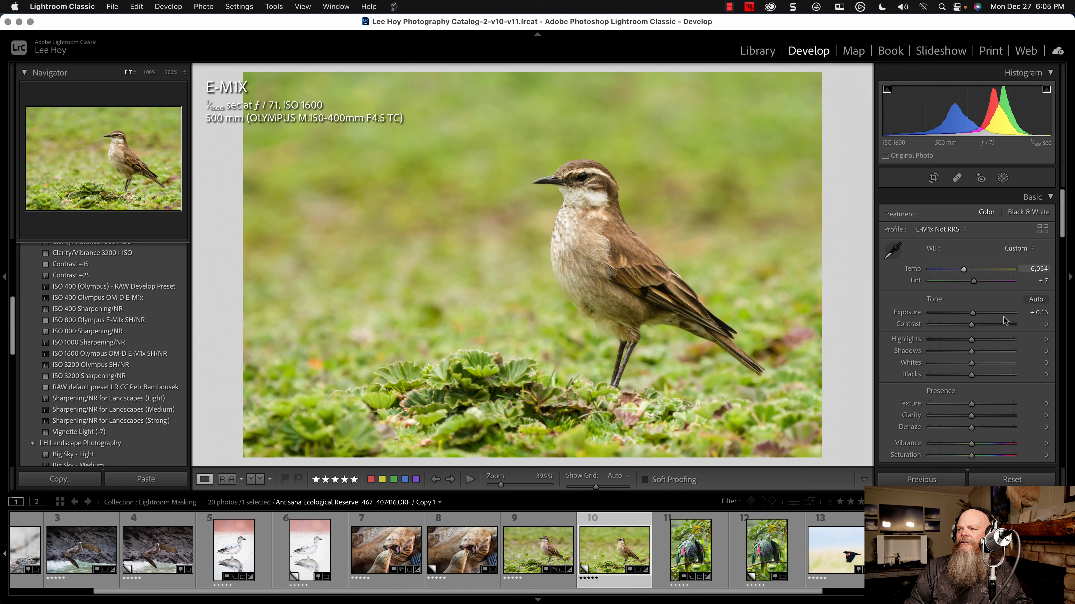
# Step: Set the photo's Vibrance to 20
pyautogui.scroll(-3, 1041, 415)
pyautogui.click(1042, 381)
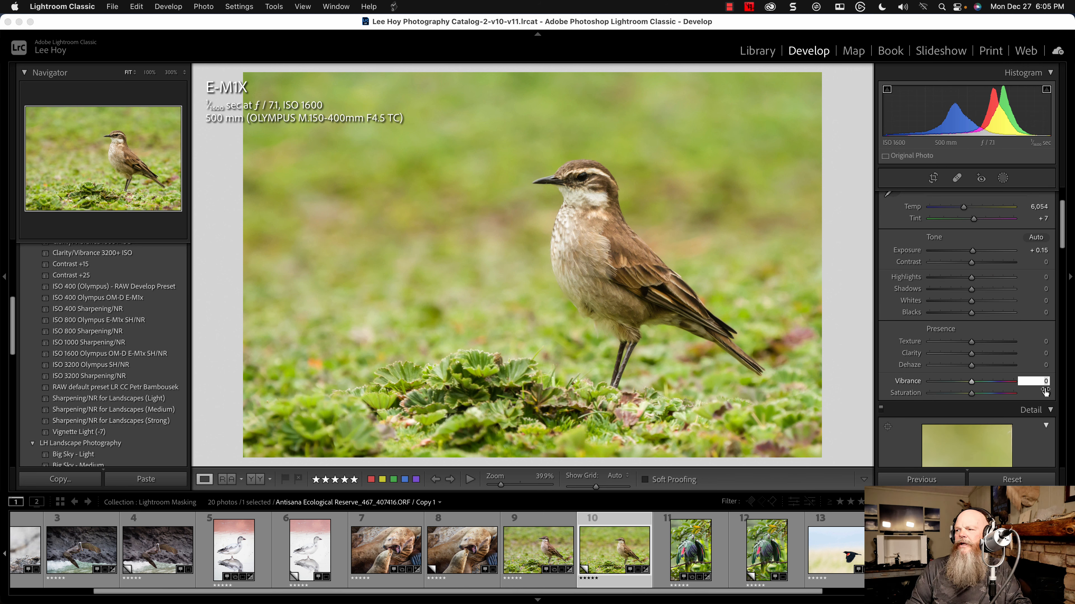
pyautogui.write('2')
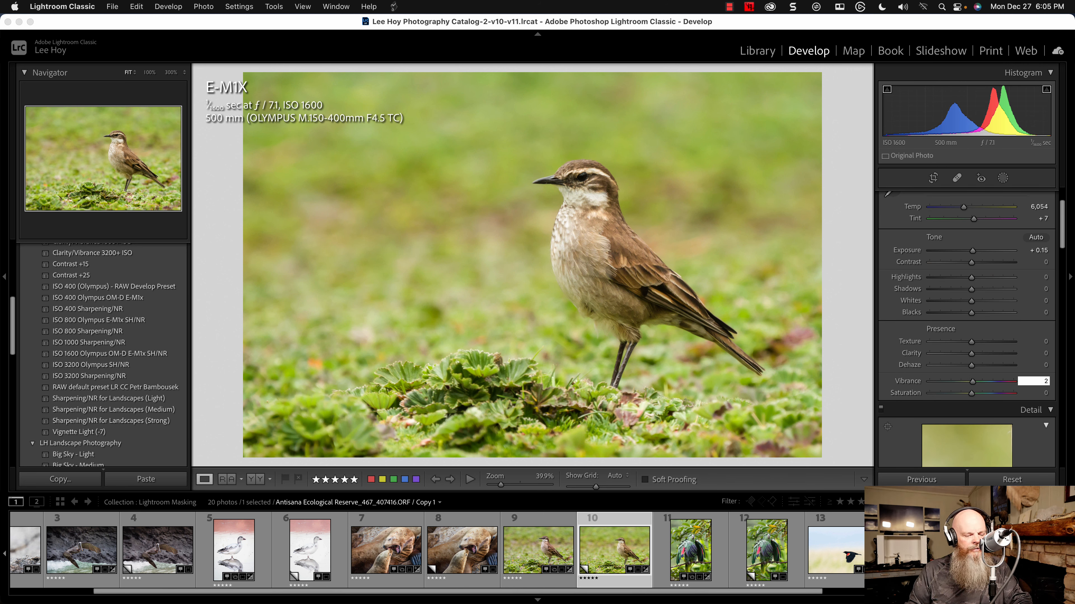
pyautogui.write('0')
pyautogui.press('Return')
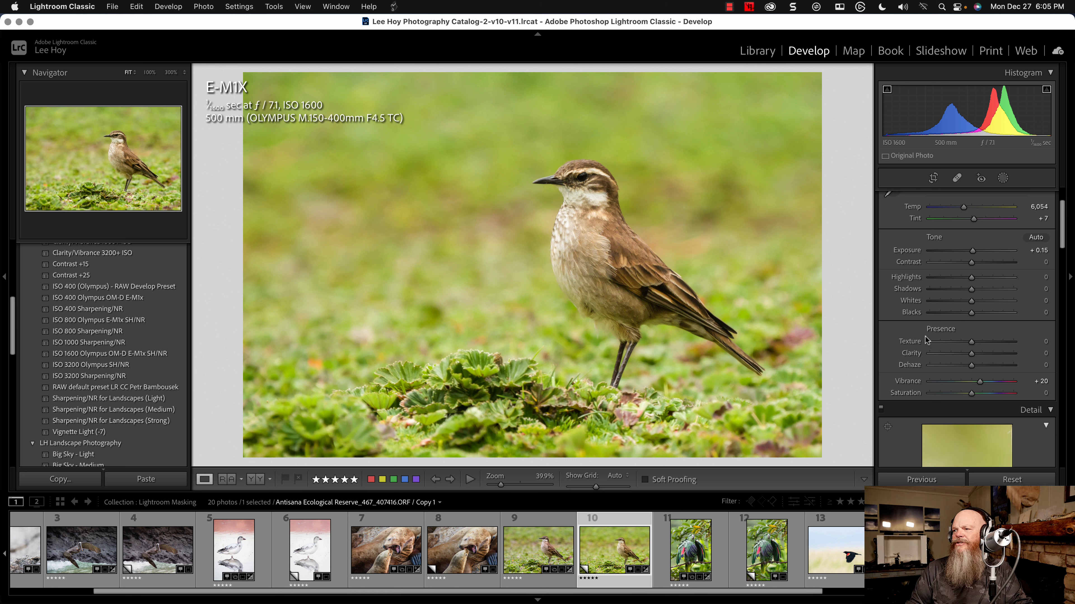
# Step: Set the photo's Saturation to 5, Blacks to 3 and Contrast to 7, leaving Shadows at 0
pyautogui.moveTo(971, 394); pyautogui.dragTo(973, 394)
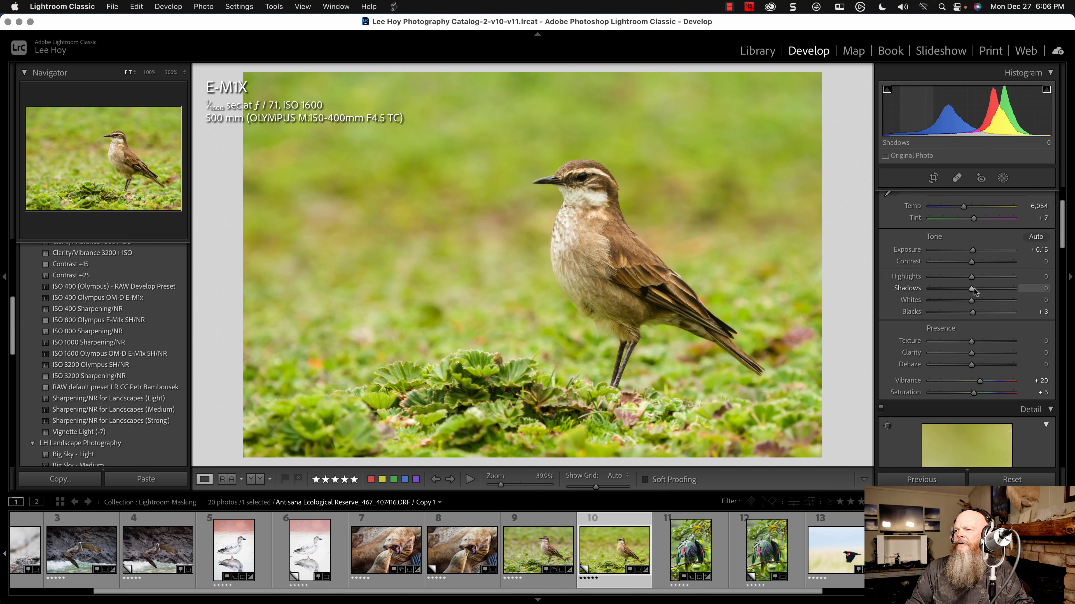
pyautogui.moveTo(972, 290); pyautogui.dragTo(974, 262)
pyautogui.doubleClick(942, 292)
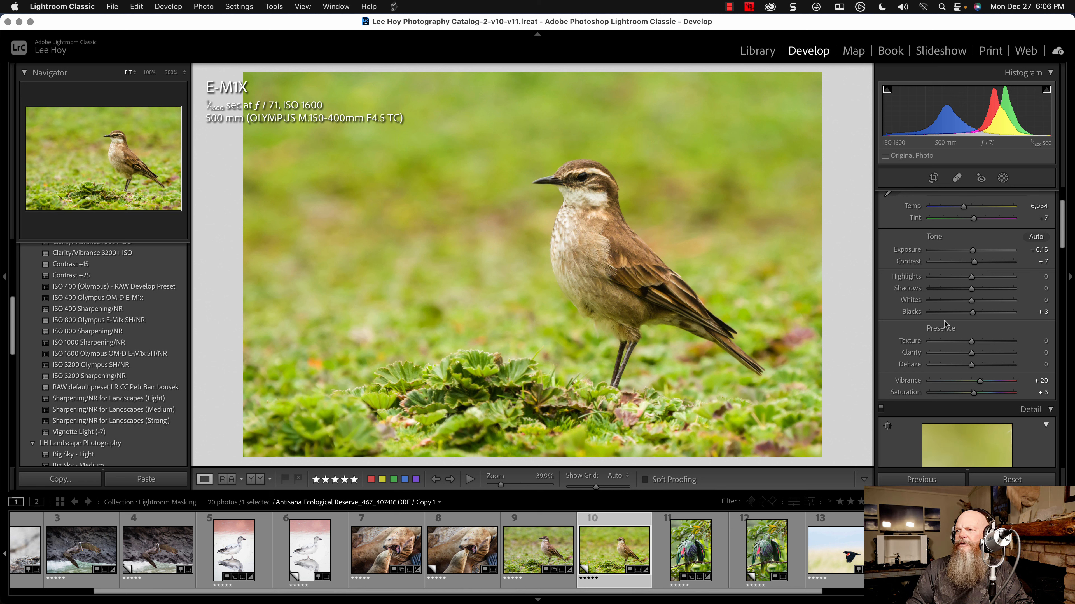
# Step: Set the sharpening Masking to 42 and check the bird's body and head at closer zoom
pyautogui.scroll(-5, 941, 322)
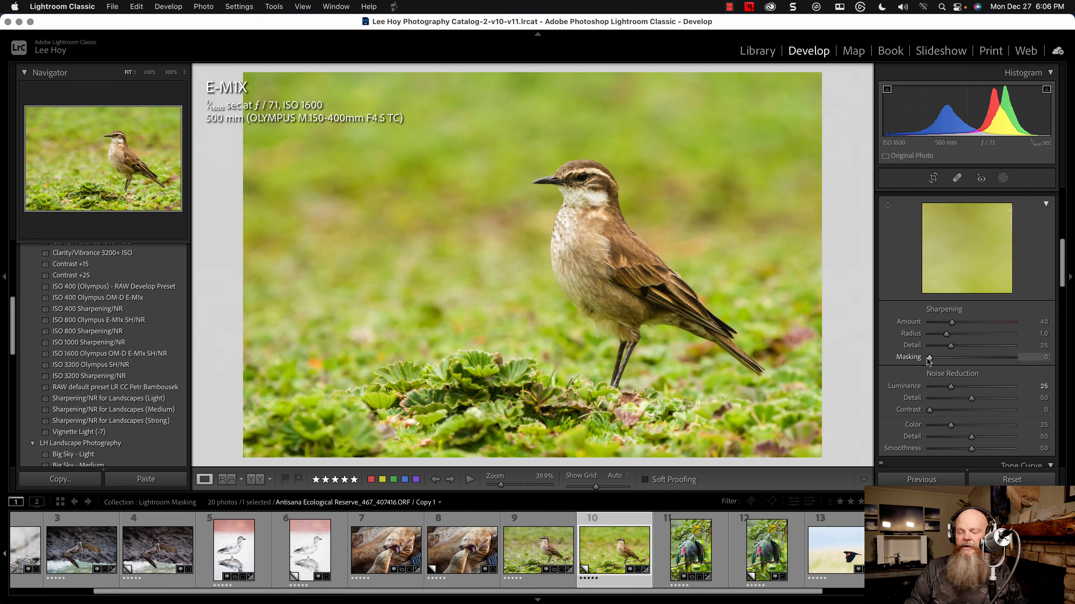
pyautogui.moveTo(928, 359); pyautogui.dragTo(964, 359)
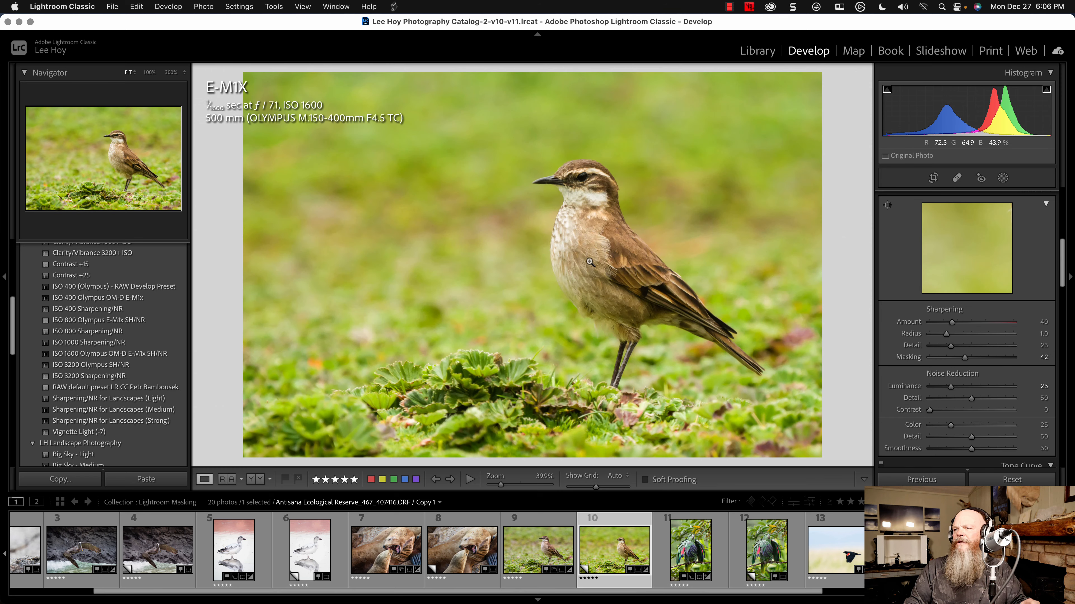
pyautogui.click(592, 258)
pyautogui.click(589, 261)
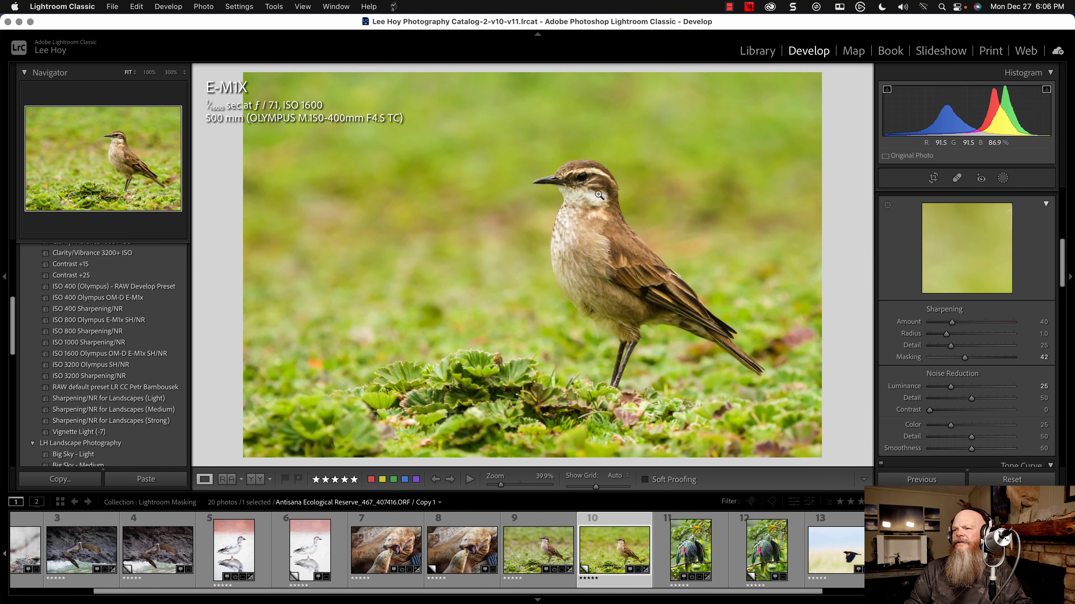
pyautogui.click(599, 195)
pyautogui.click(515, 279)
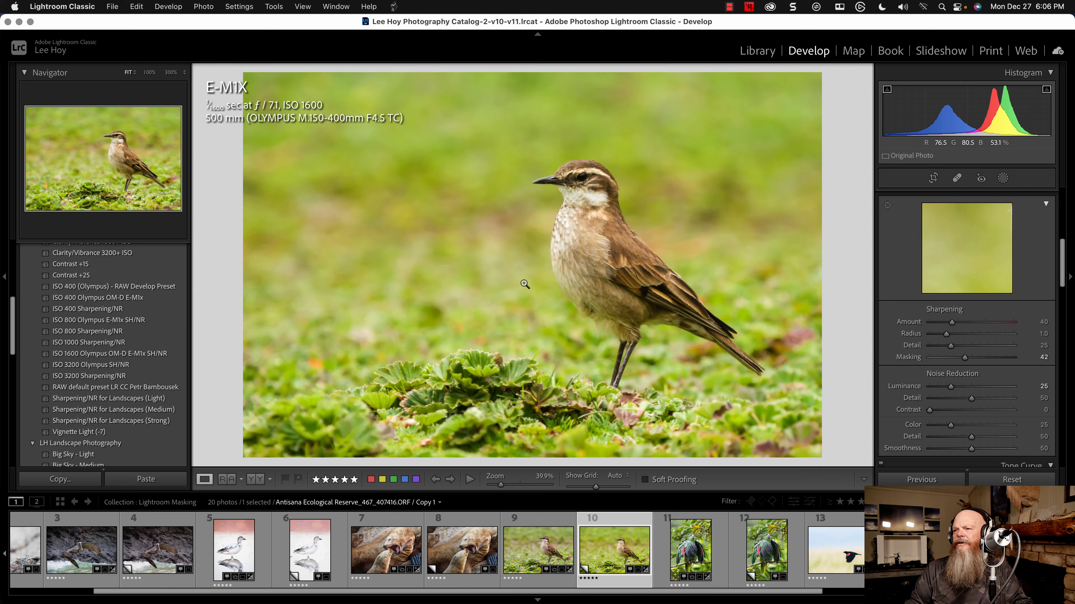
# Step: Review the bird photo's caption metadata in the Library module and return to the Develop module
pyautogui.click(767, 54)
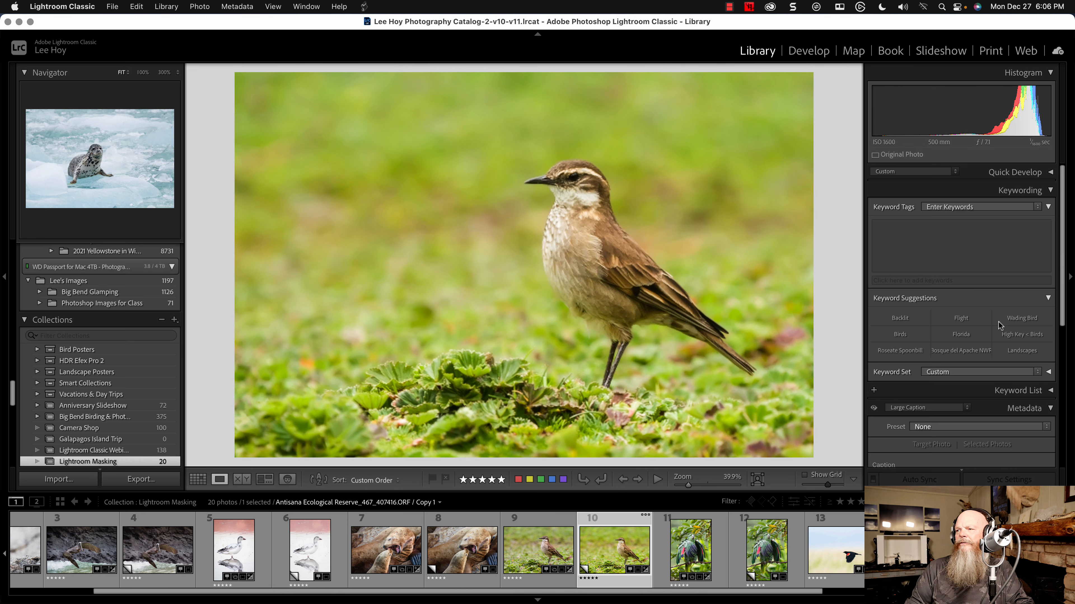
pyautogui.scroll(-6, 999, 323)
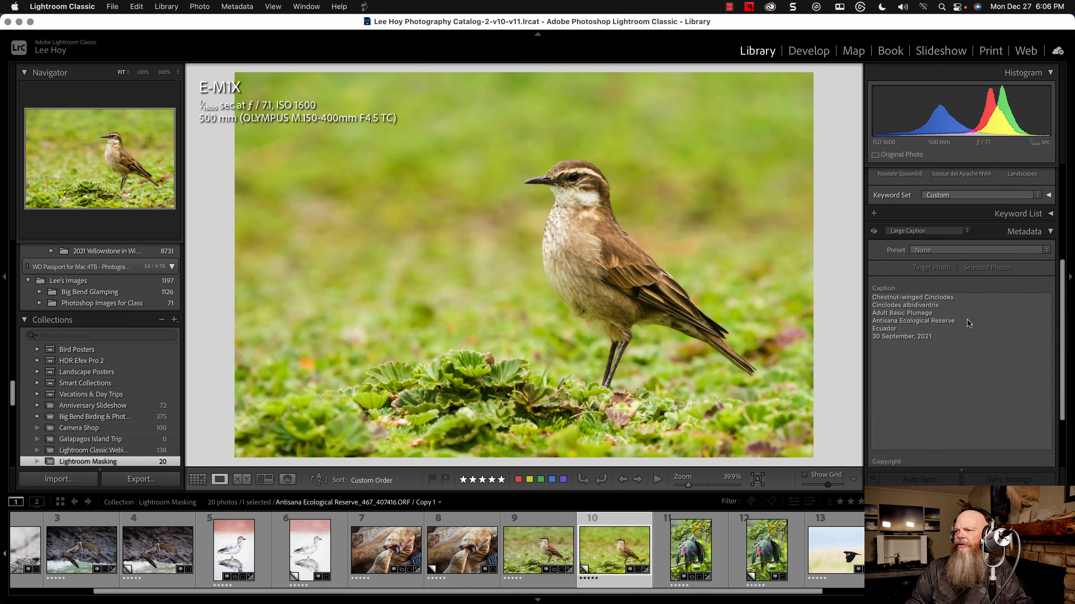
pyautogui.click(809, 51)
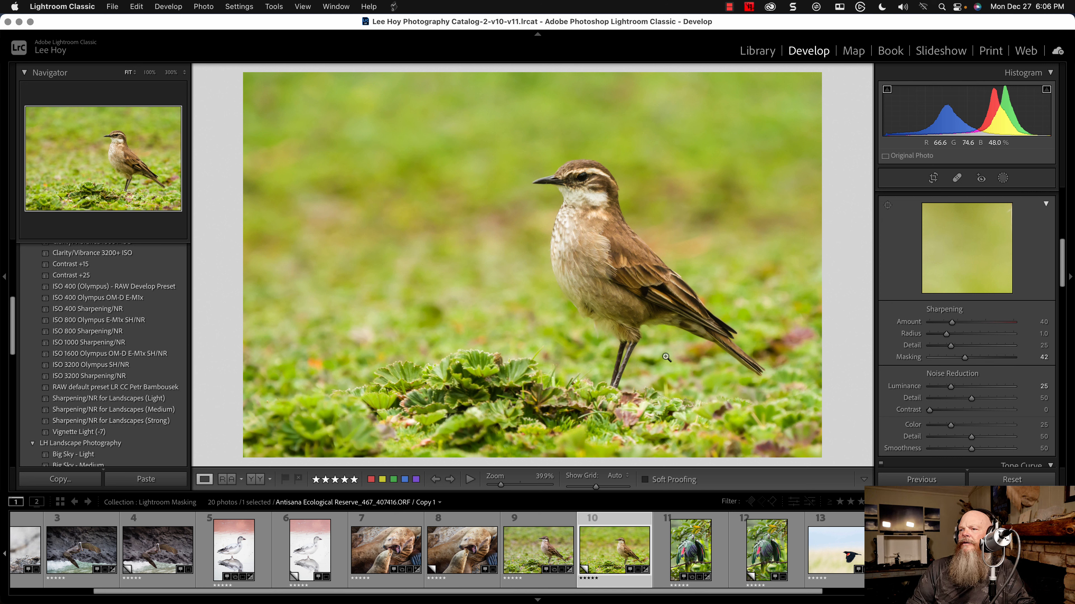
# Step: Open the virtual copy of the sloth photo (2021 Panama Workshop_376632.ORF / Copy 1) and set its Exposure to +0.45
pyautogui.scroll(3, 655, 541)
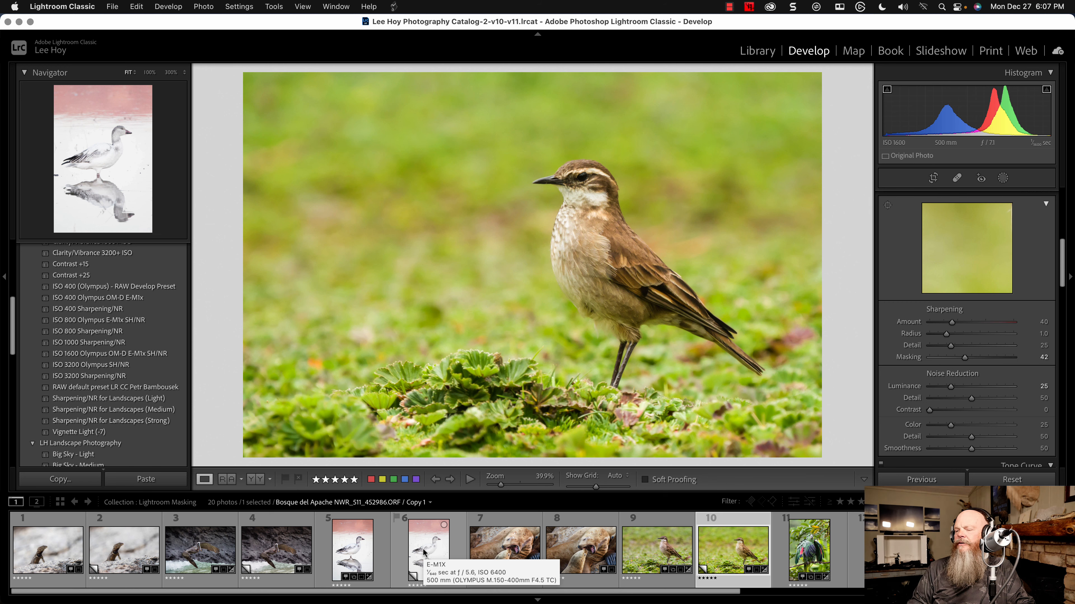
pyautogui.hscroll(5, 549, 551)
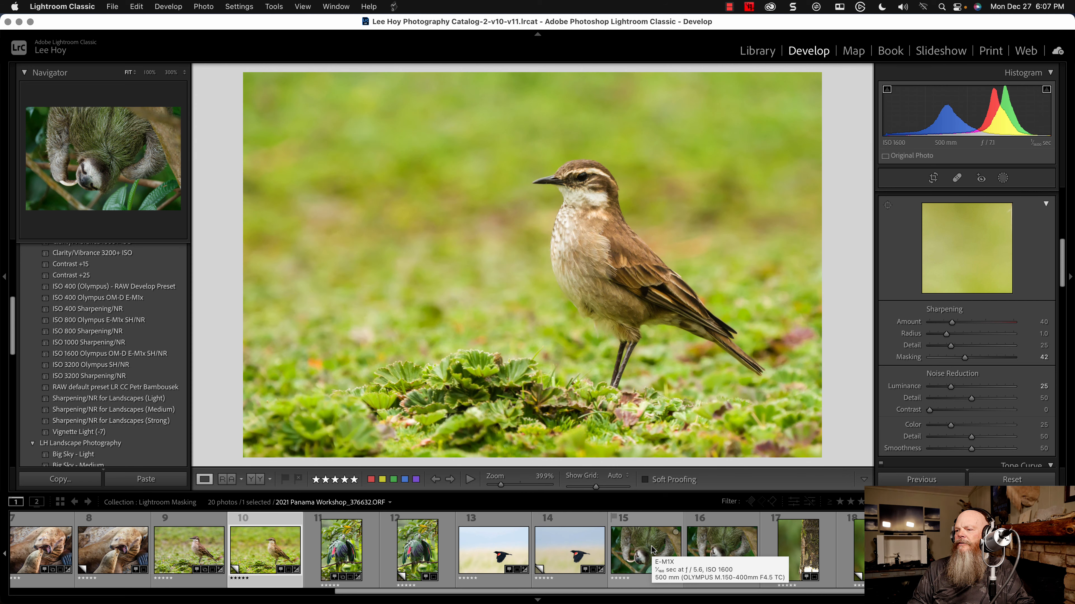
pyautogui.click(652, 549)
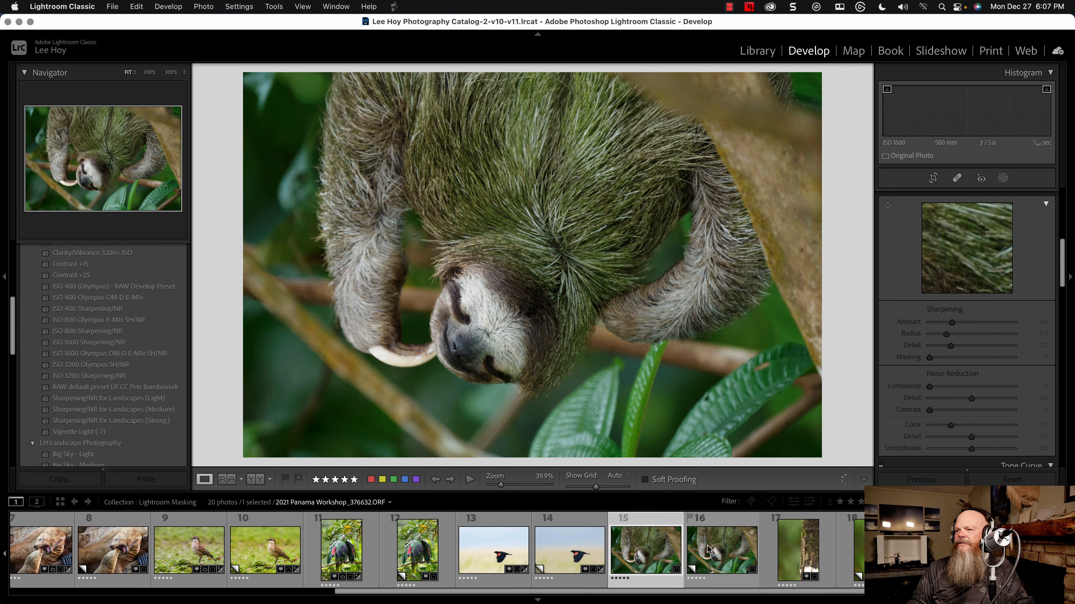
pyautogui.click(707, 550)
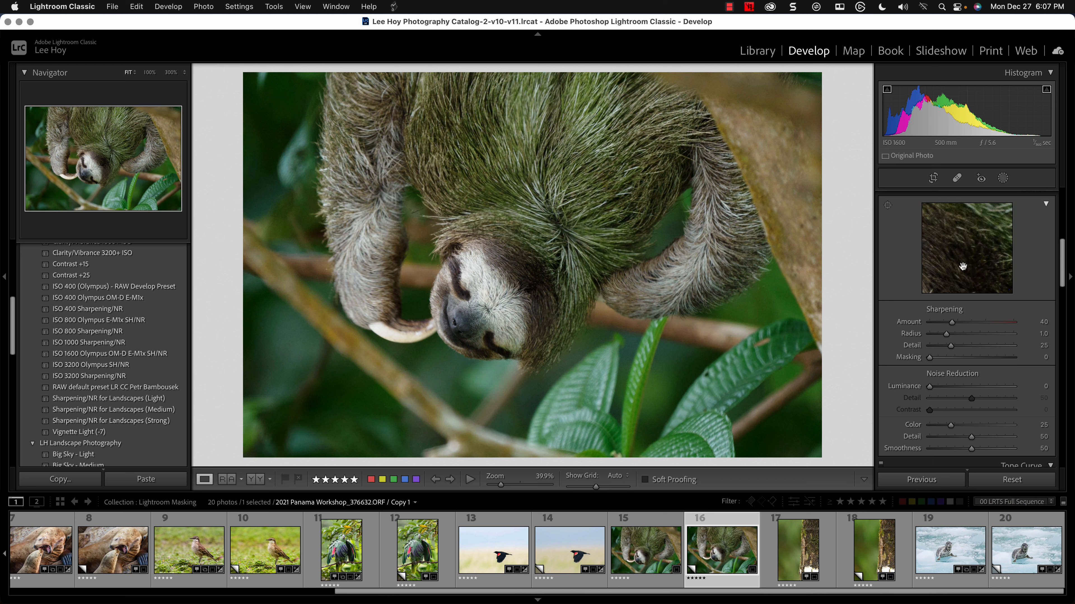
pyautogui.scroll(8, 962, 266)
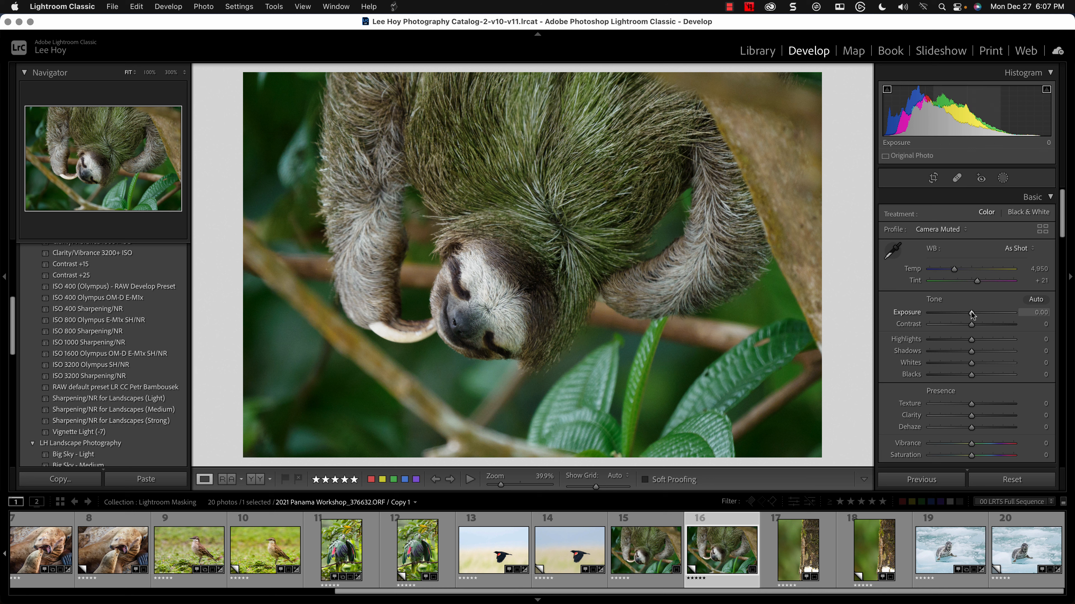
pyautogui.moveTo(972, 314); pyautogui.dragTo(975, 314)
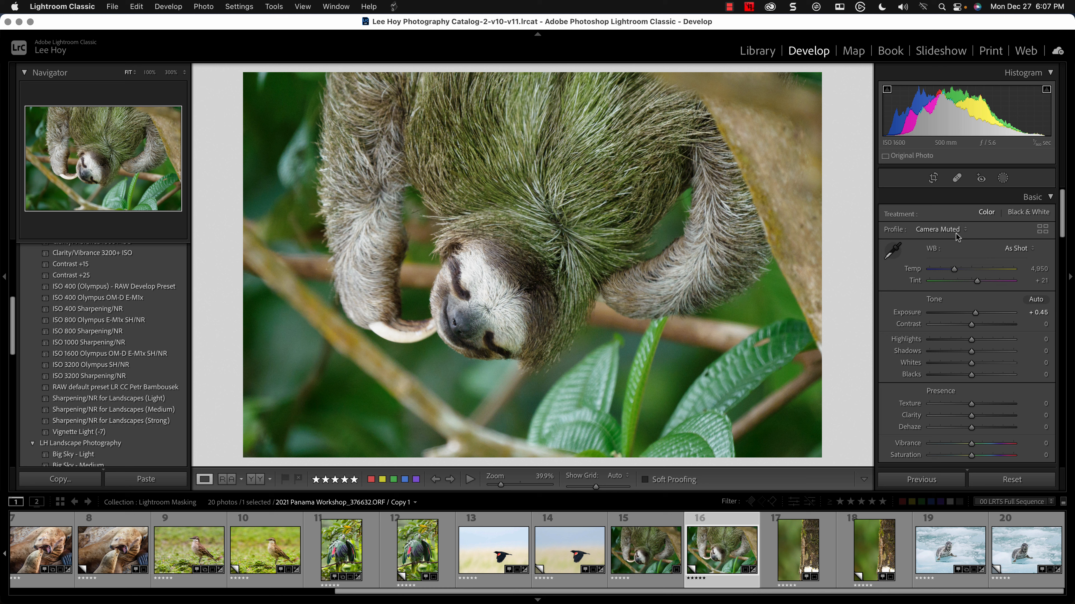
# Step: Apply the E-M1x Not RRS profile to the sloth photo and set Exposure to +0.55
pyautogui.click(943, 229)
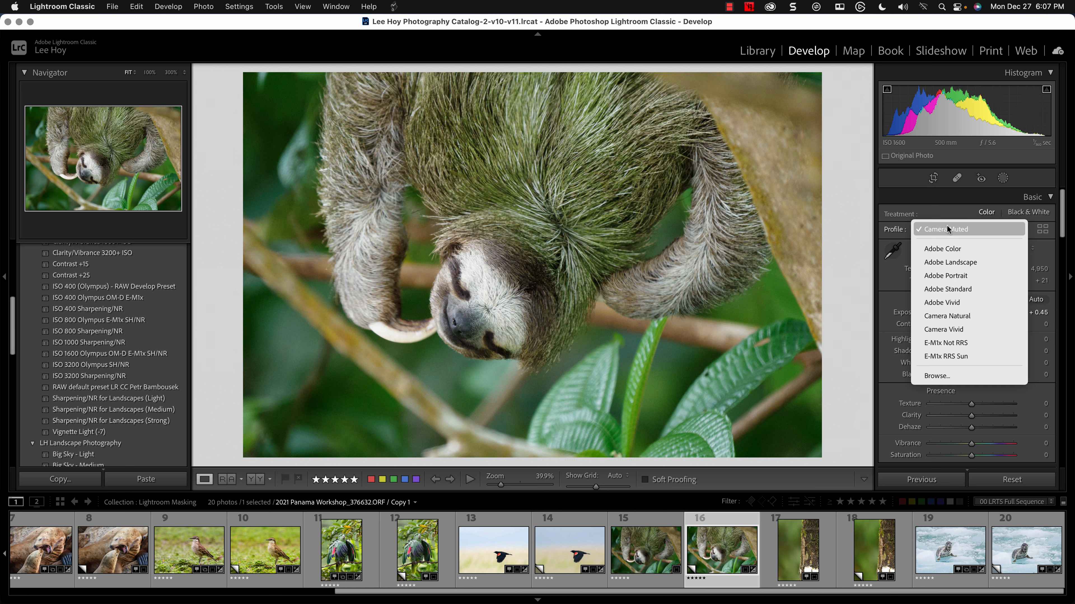
pyautogui.click(954, 345)
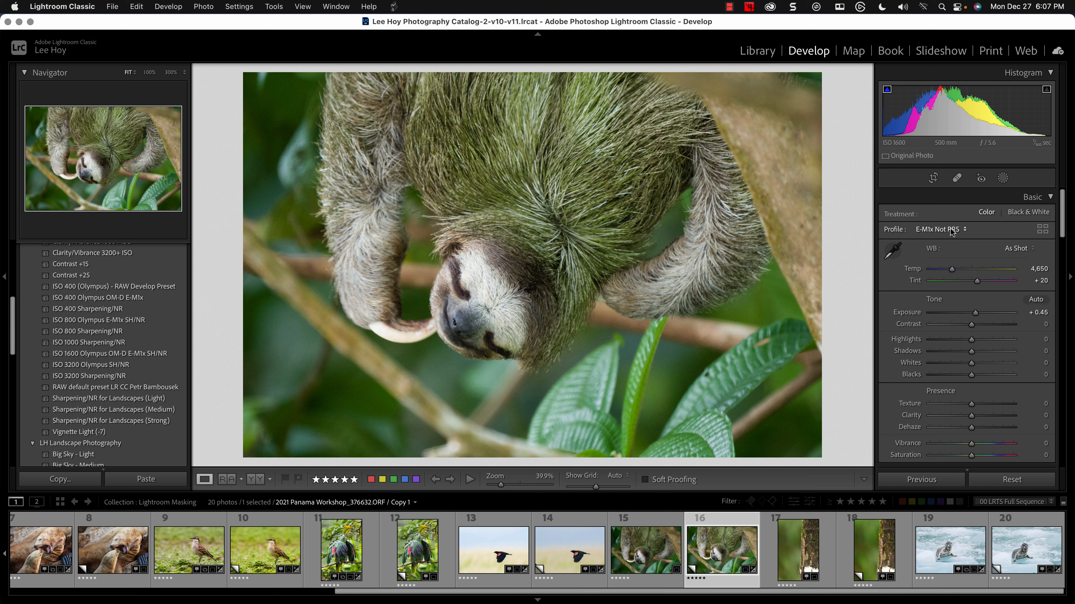
pyautogui.press('super+z')
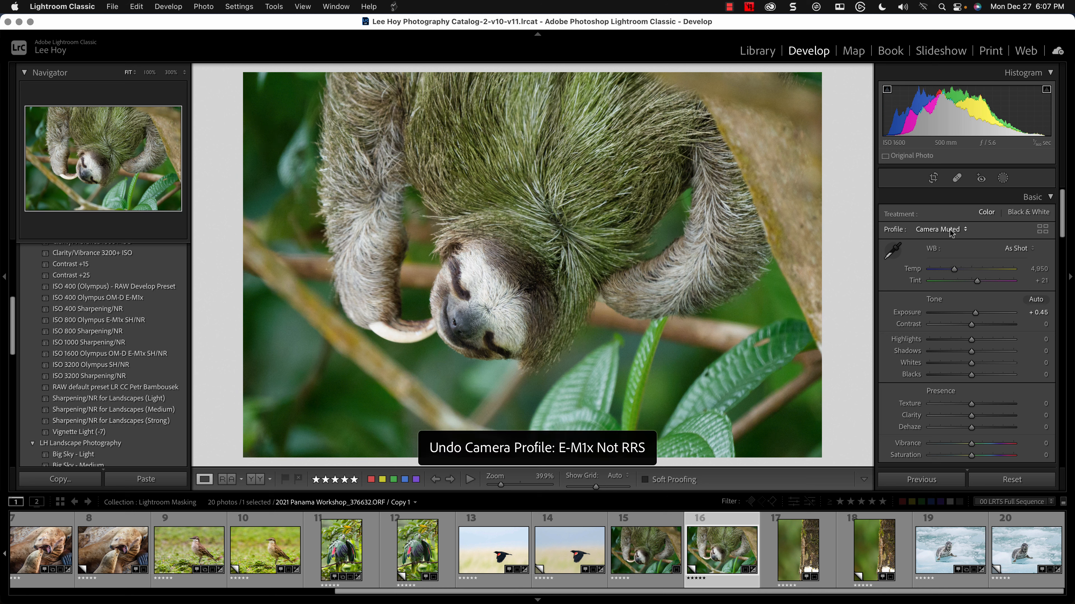
pyautogui.click(948, 229)
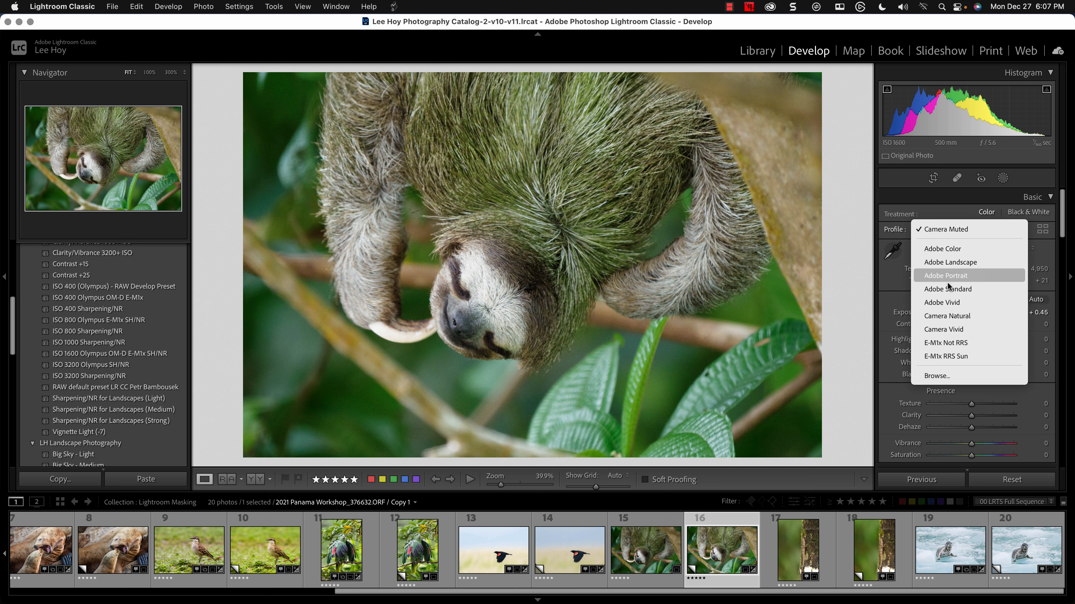
pyautogui.click(953, 346)
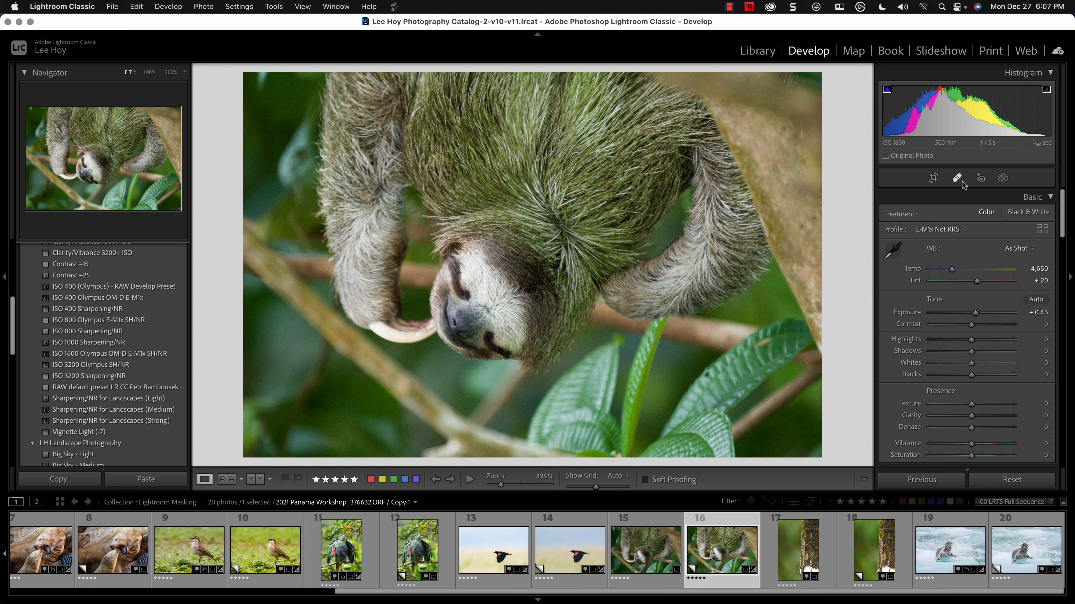
pyautogui.moveTo(975, 313); pyautogui.dragTo(976, 313)
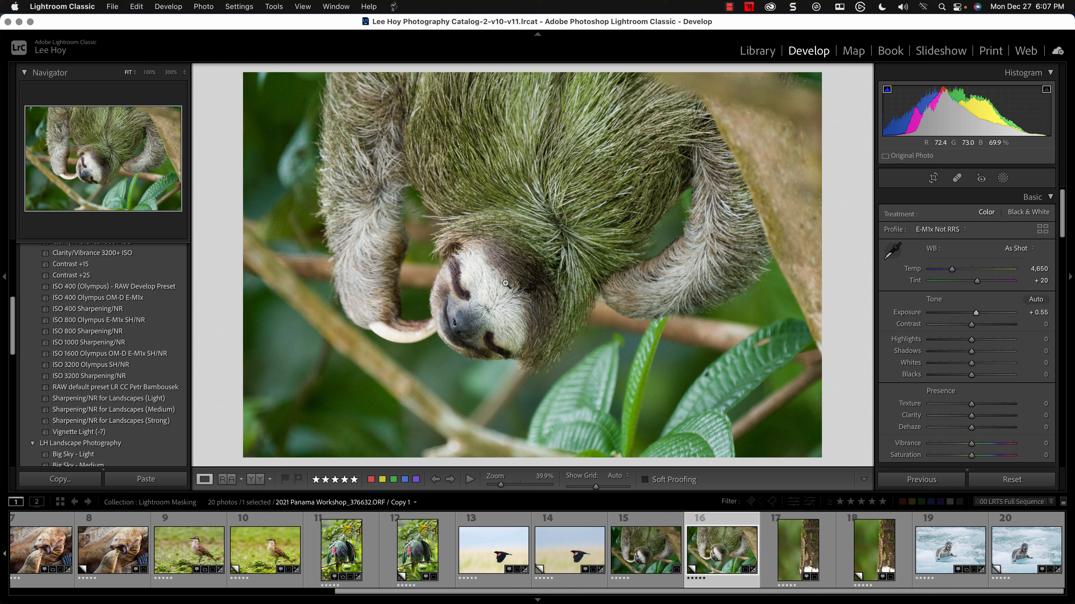
# Step: Mask the sloth with Select Subject, apply the LH Bird Sharpening & Clarity effect preset, and hide the mask overlay
pyautogui.click(1002, 178)
pyautogui.click(909, 211)
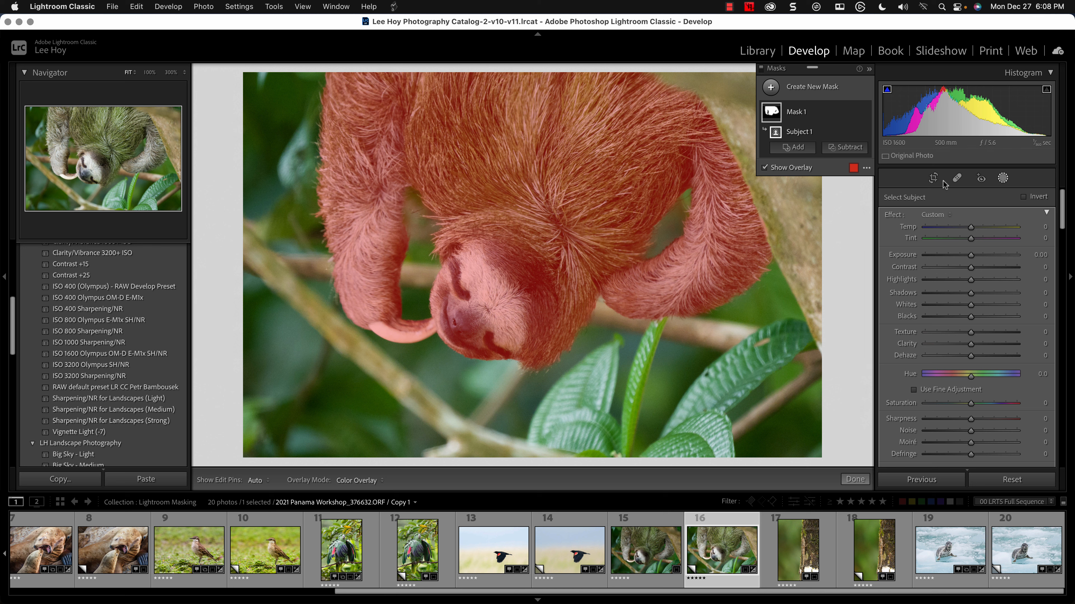
pyautogui.click(933, 214)
pyautogui.scroll(-10, 958, 423)
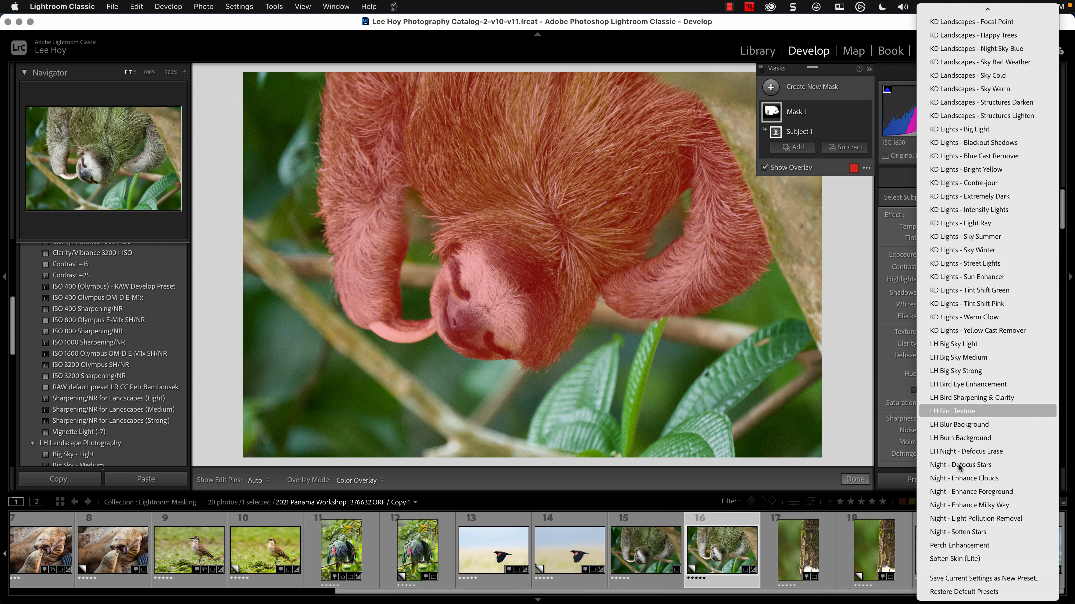
pyautogui.click(978, 397)
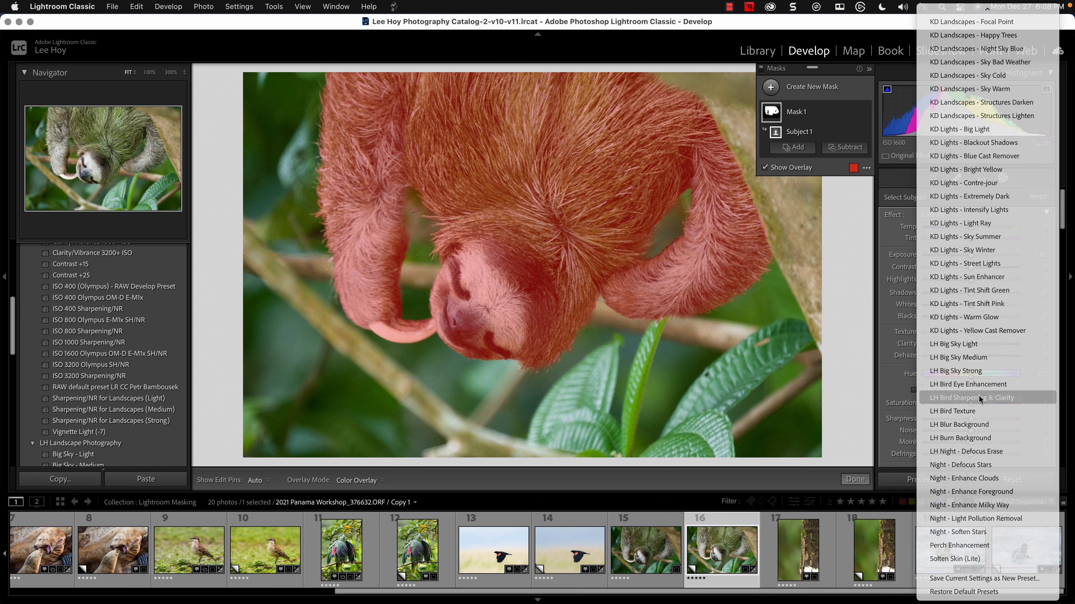
pyautogui.press('o')
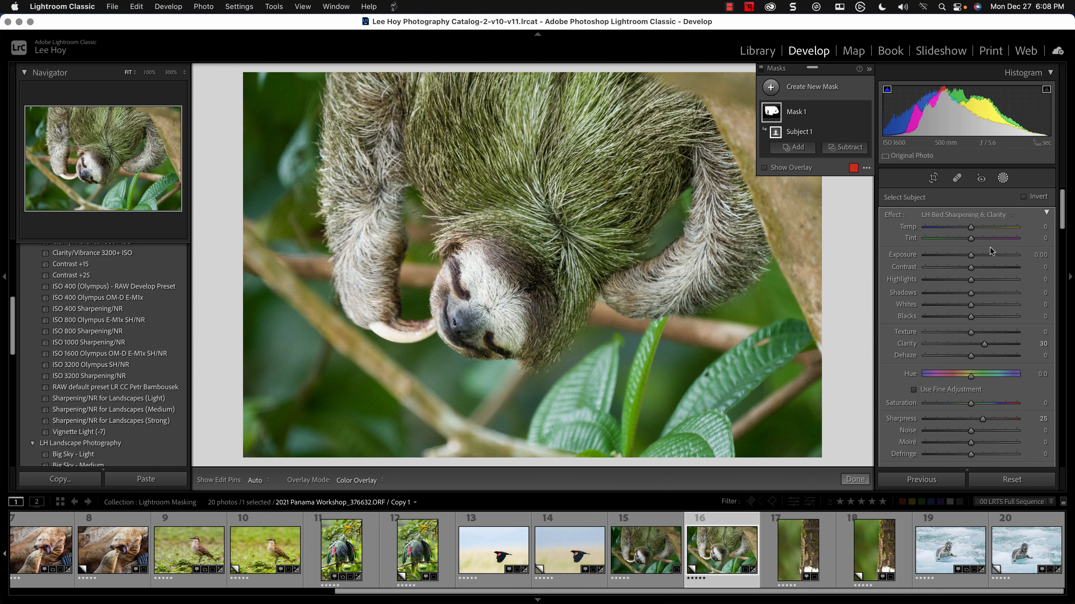
pyautogui.scroll(-3, 968, 280)
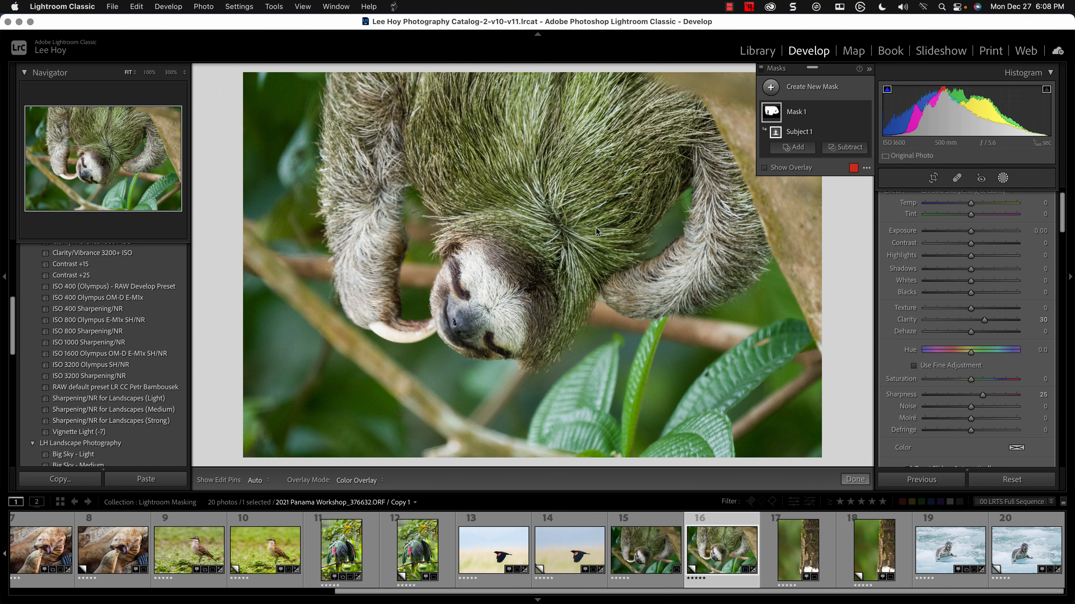
# Step: Examine the masked sloth's face and fur at 100% zoom and check the photo's camera and exposure information
pyautogui.click(499, 291)
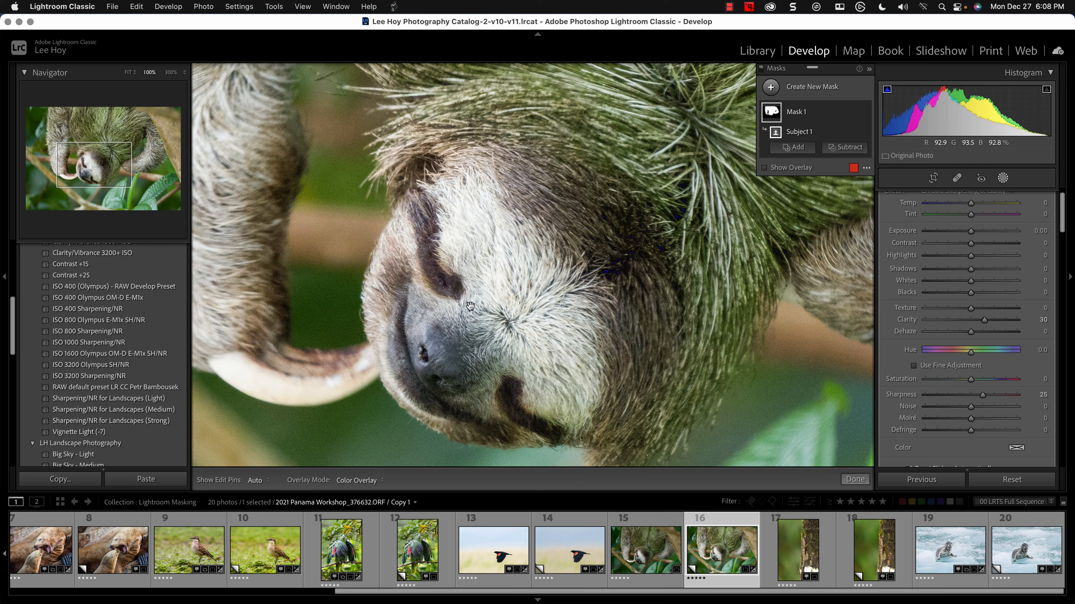
pyautogui.click(590, 243)
pyautogui.press('i')
pyautogui.press('i')
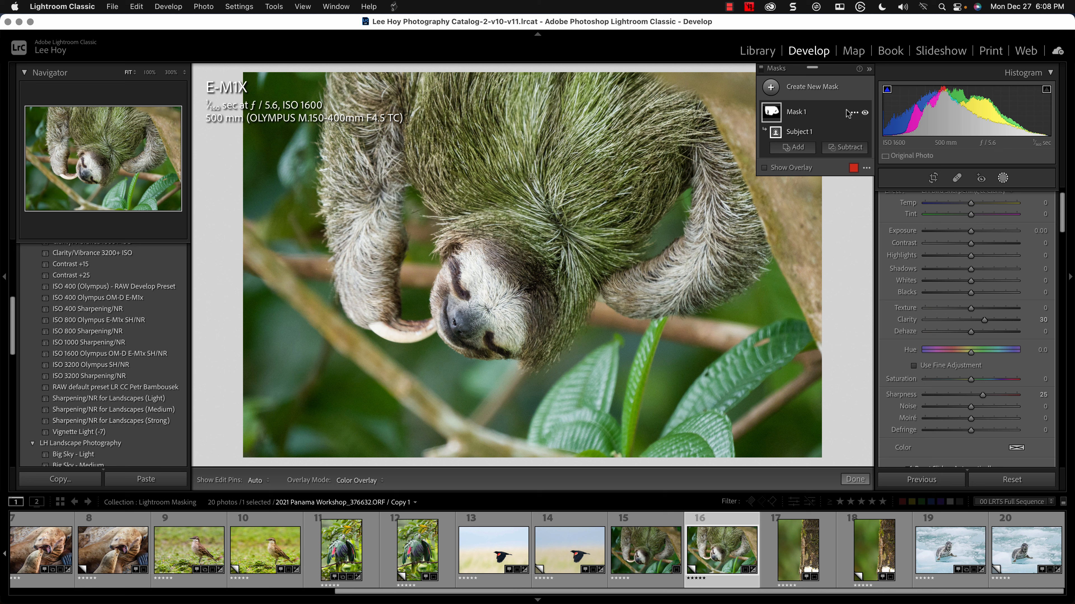
pyautogui.moveTo(767, 119)
# Step: Set the sloth mask's Texture to 12, Blacks to 9 and Noise to 8, and finish masking
pyautogui.moveTo(971, 309); pyautogui.dragTo(980, 311)
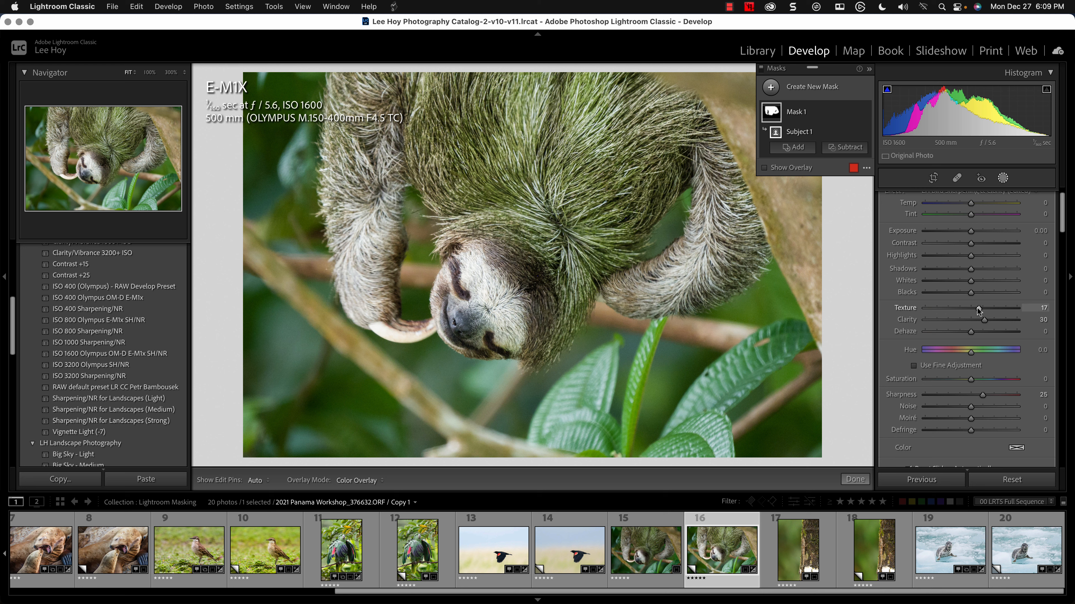
pyautogui.scroll(-1, 975, 308)
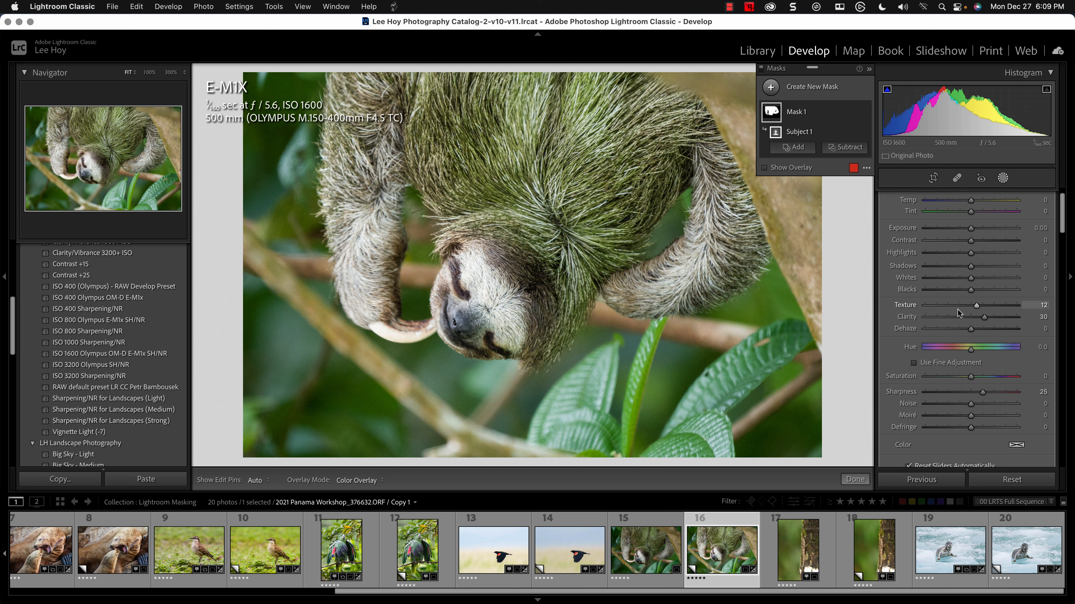
pyautogui.moveTo(970, 292); pyautogui.dragTo(975, 292)
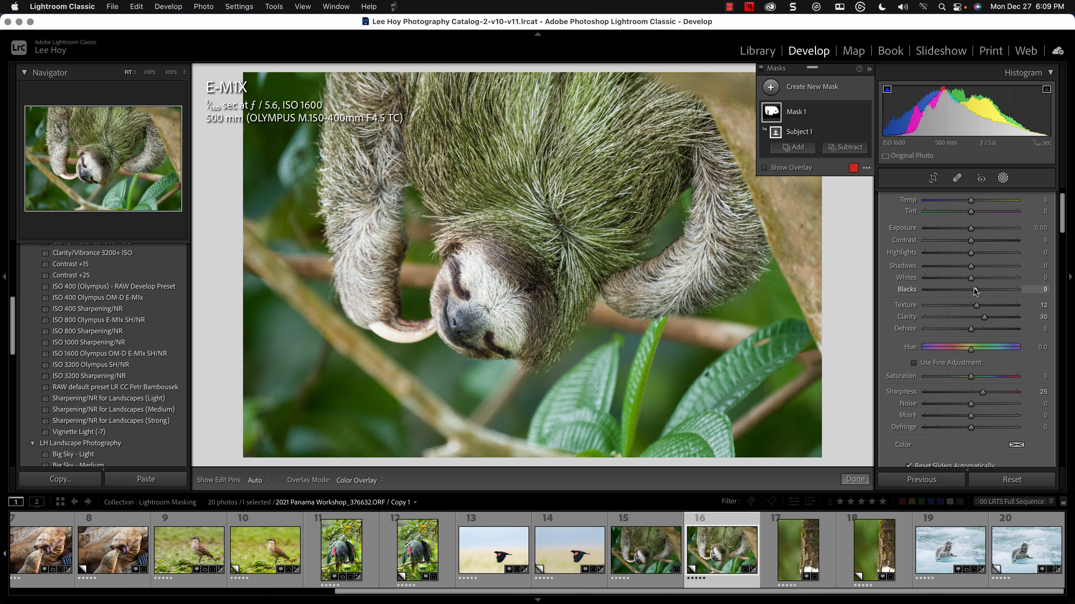
pyautogui.moveTo(970, 266); pyautogui.dragTo(971, 270)
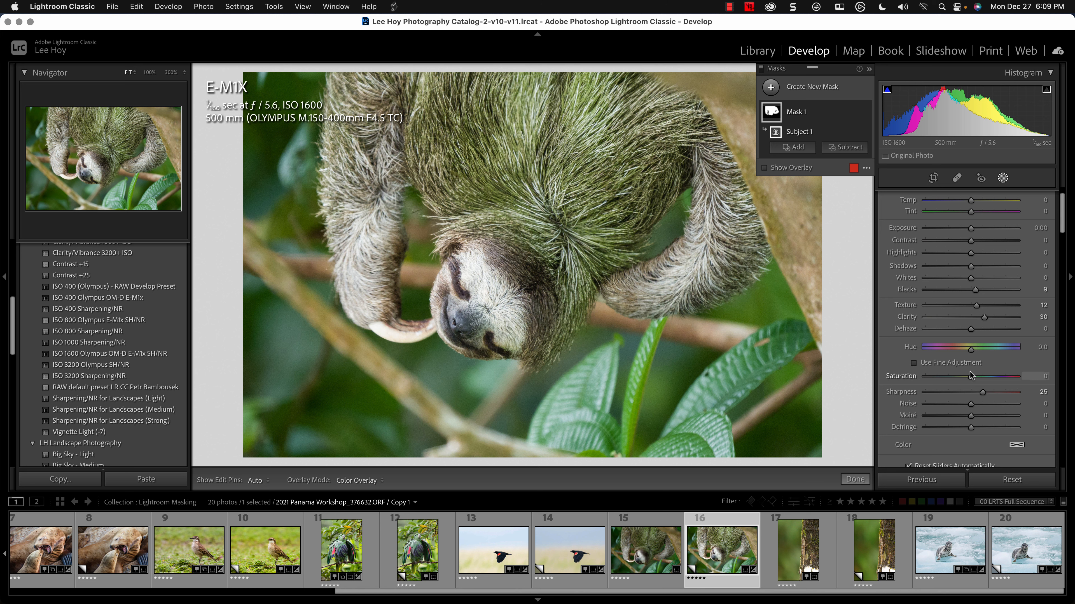
pyautogui.moveTo(971, 407); pyautogui.dragTo(975, 406)
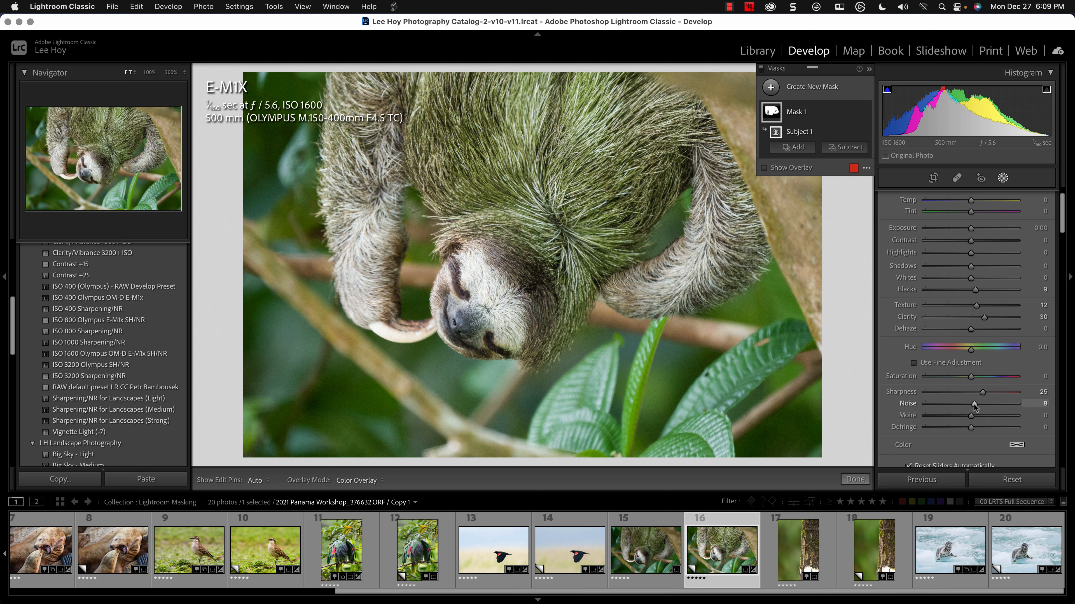
pyautogui.scroll(-2, 934, 286)
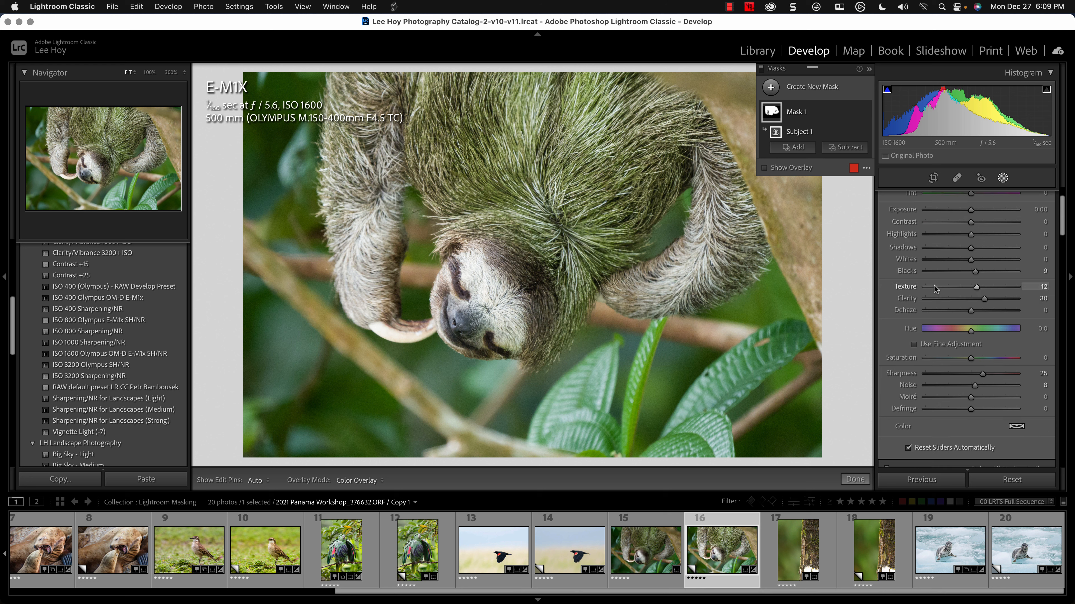
pyautogui.scroll(-5, 934, 286)
pyautogui.scroll(6, 934, 286)
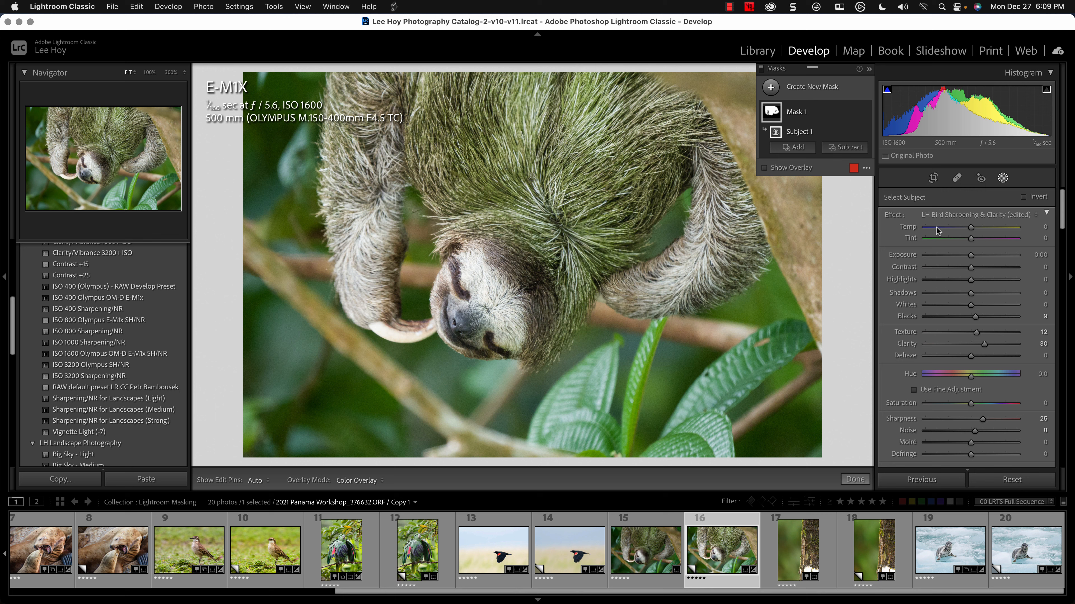
pyautogui.click(1002, 178)
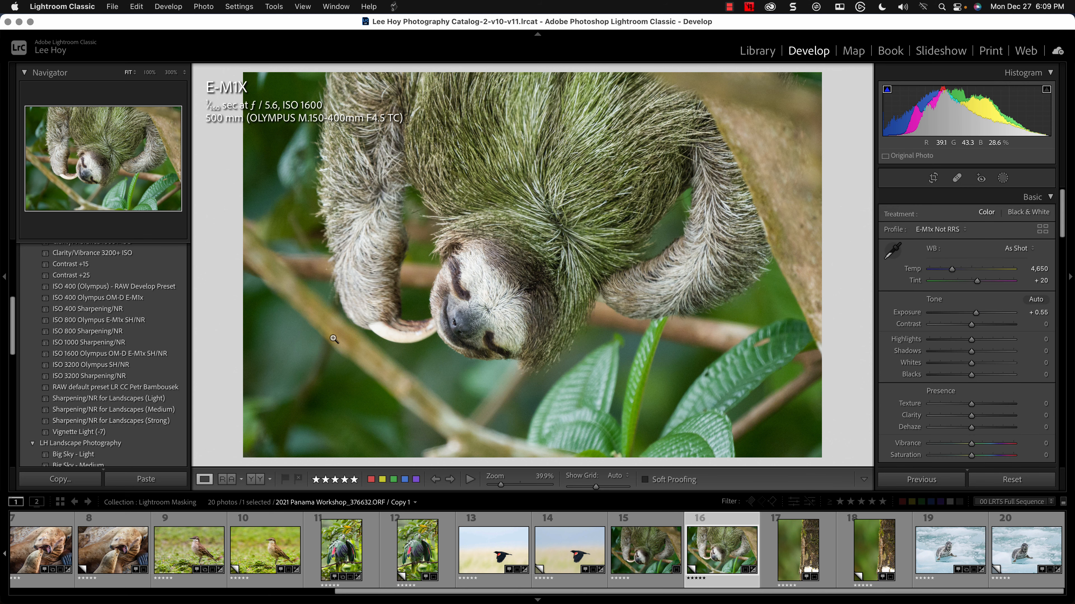
# Step: Set the sloth photo's Luminance noise reduction to 25, checking the blurred green background and the arm fur at 100% zoom
pyautogui.click(299, 407)
pyautogui.moveTo(261, 446); pyautogui.dragTo(729, 72)
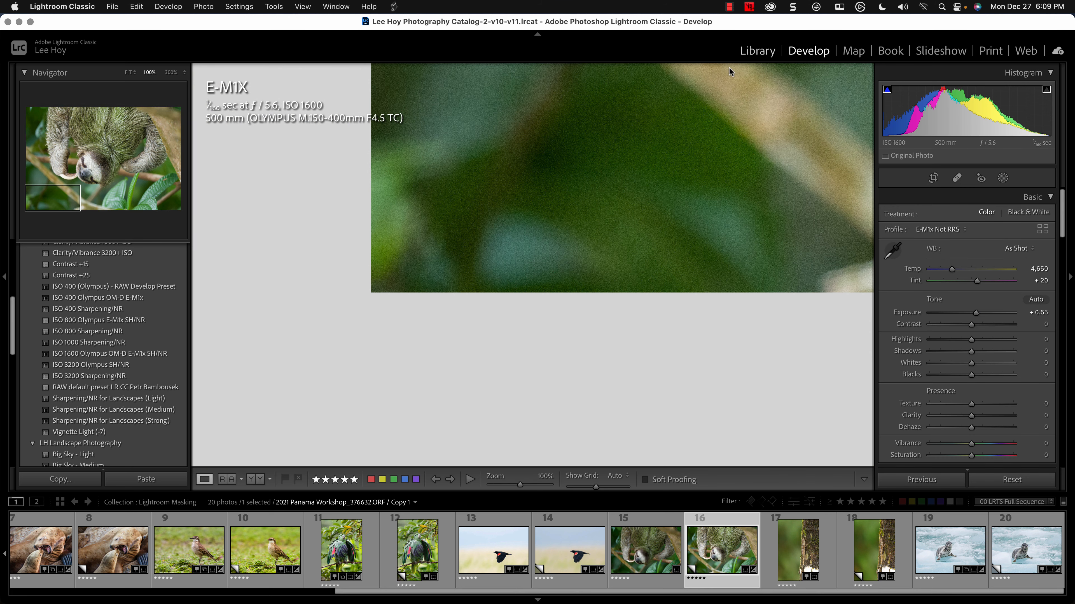
pyautogui.moveTo(609, 175); pyautogui.dragTo(468, 331)
pyautogui.click(322, 391)
pyautogui.click(314, 400)
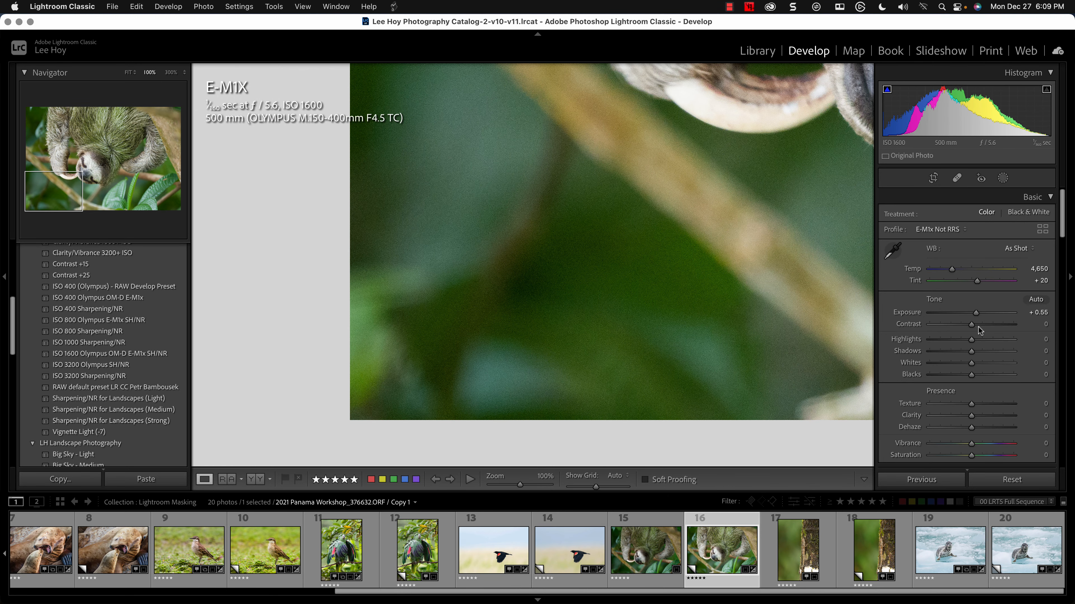
pyautogui.scroll(-5, 978, 327)
pyautogui.scroll(-3, 979, 330)
pyautogui.click(1035, 250)
pyautogui.write('25')
pyautogui.press('Tab')
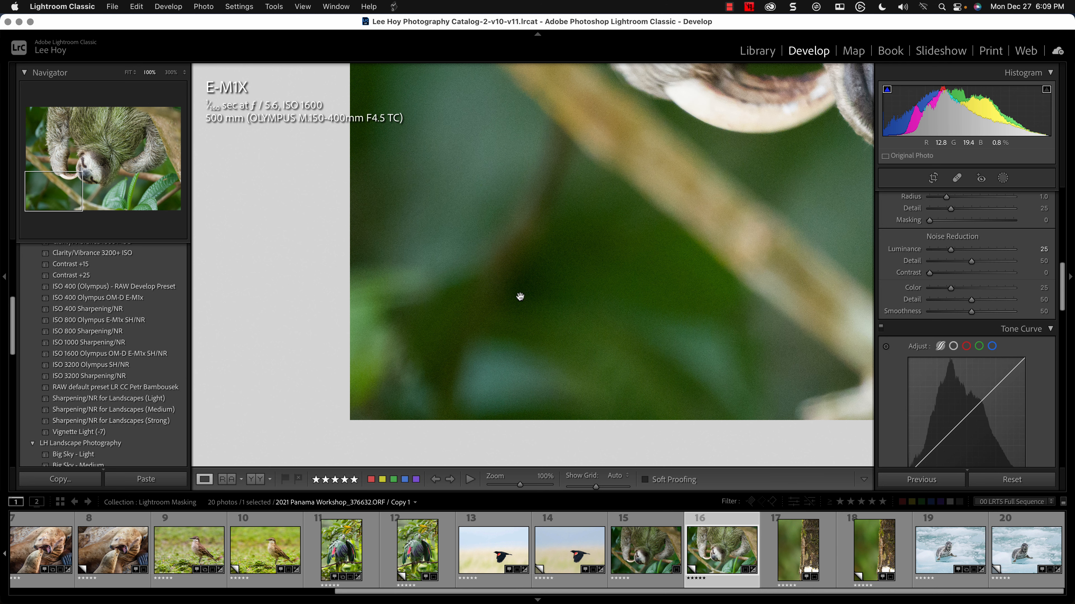
pyautogui.scroll(4, 982, 269)
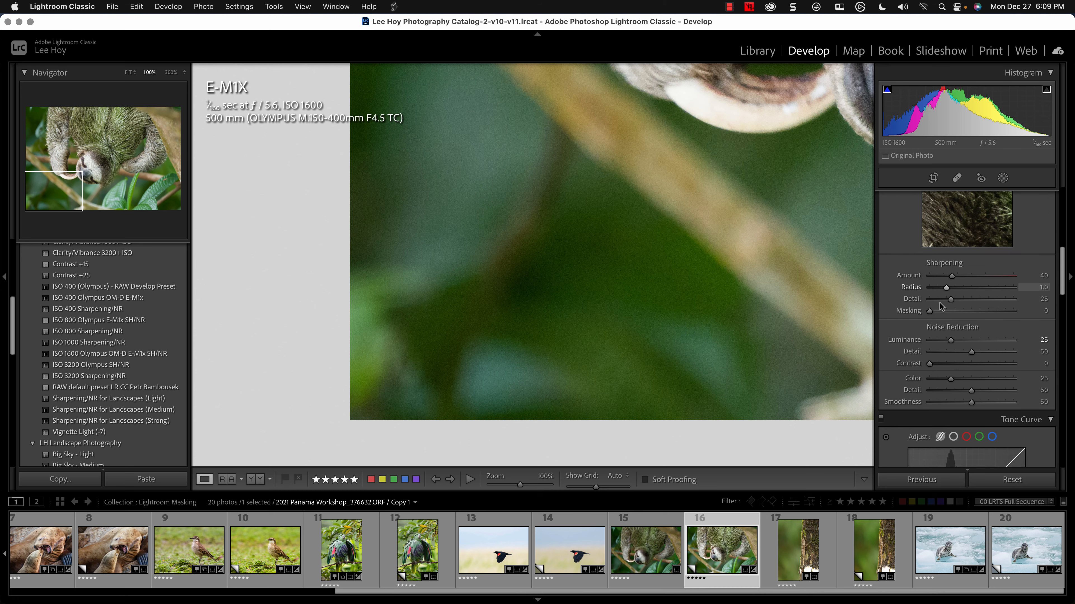
pyautogui.scroll(15, 798, 297)
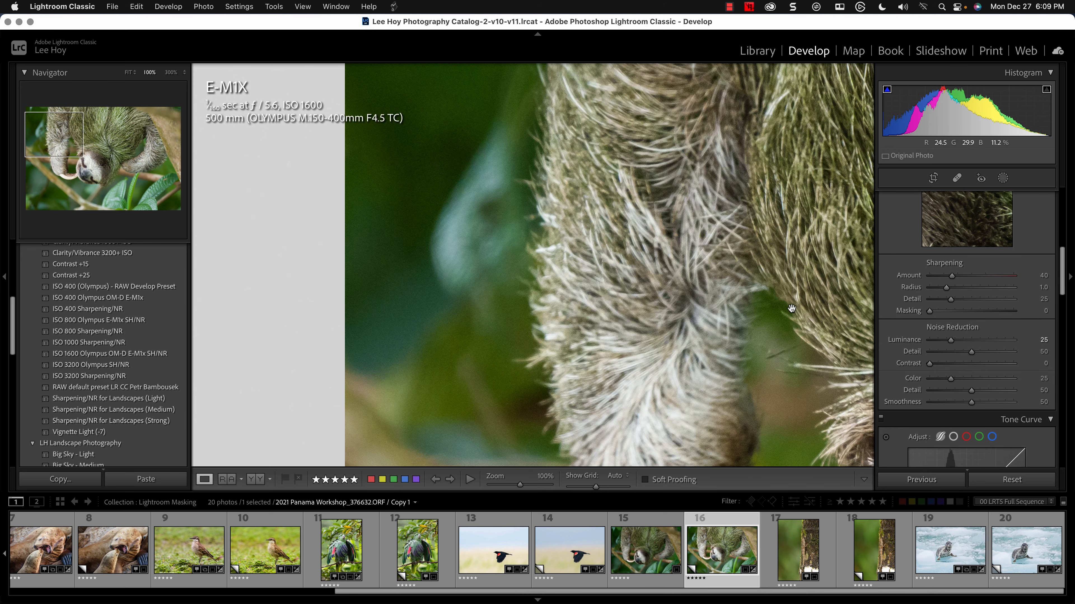
# Step: Set the sloth photo's sharpening Masking to 51 while previewing the edge mask
pyautogui.hscroll(10, 785, 308)
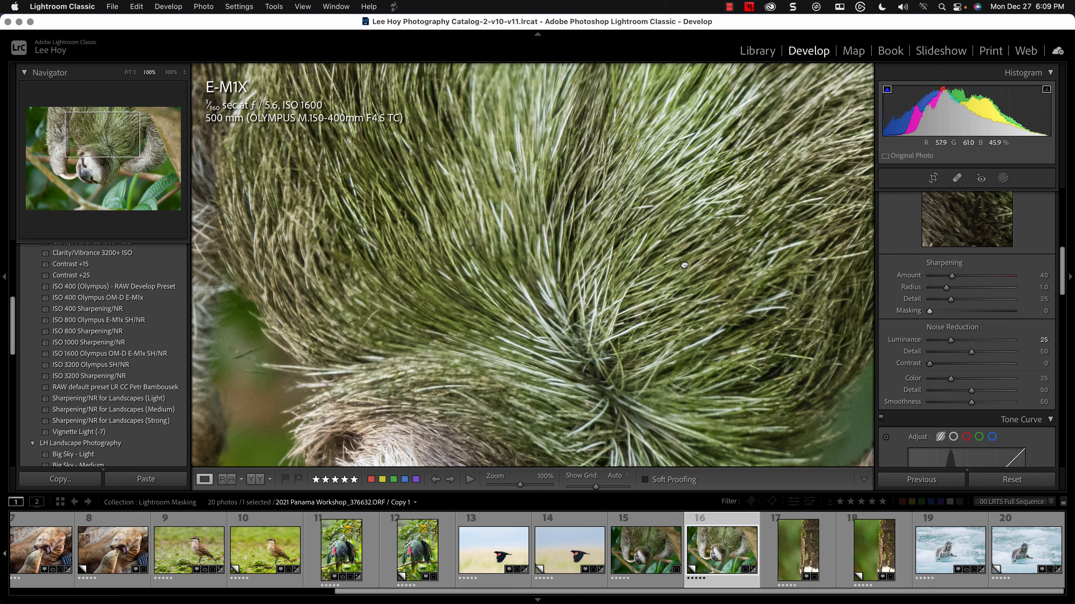
pyautogui.press('z')
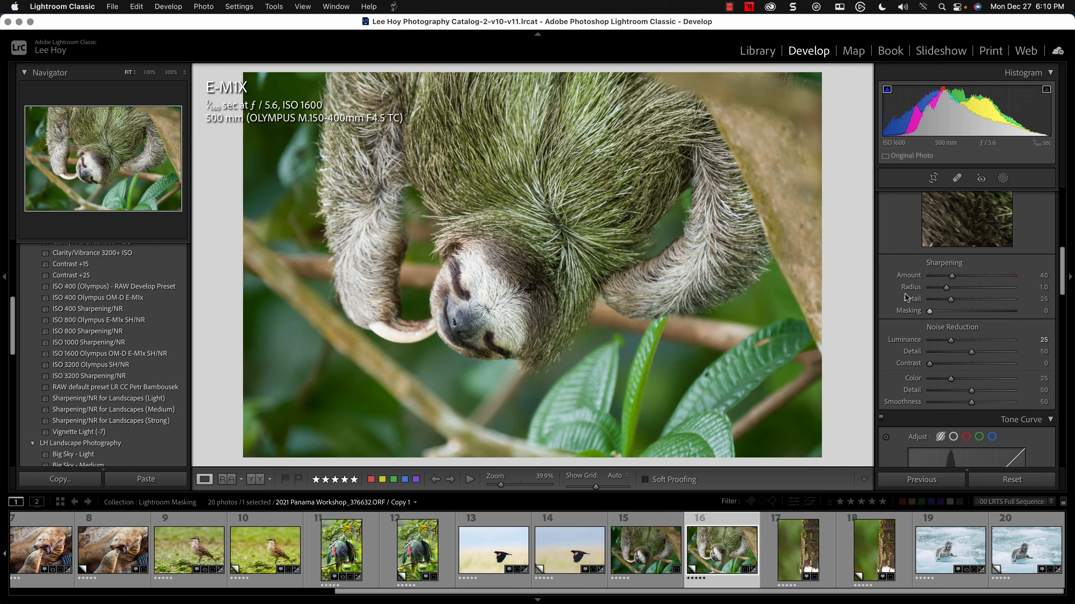
pyautogui.keyDown('alt'); pyautogui.click(929, 312); pyautogui.keyUp('alt')
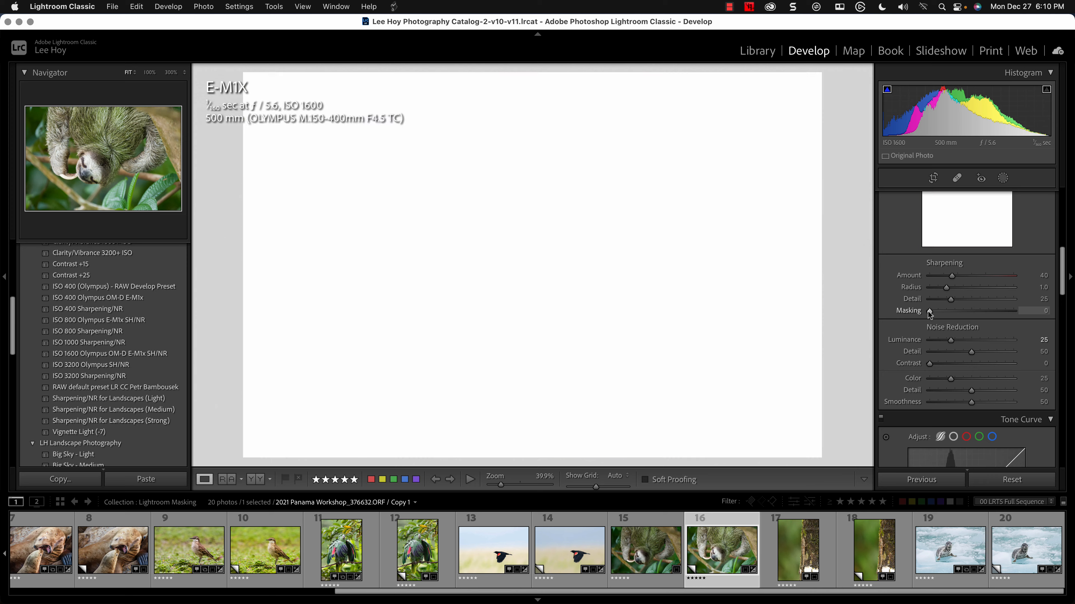
pyautogui.moveTo(930, 312); pyautogui.dragTo(939, 312)
pyautogui.moveTo(951, 312); pyautogui.dragTo(971, 311)
pyautogui.press('z')
pyautogui.press('z')
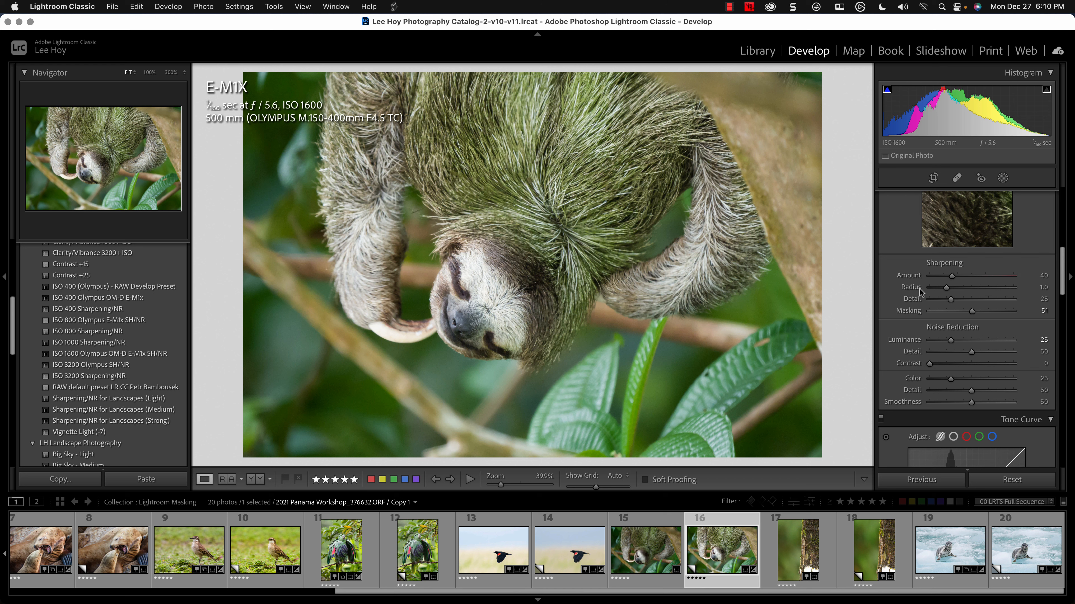
# Step: Set the sloth photo's Vibrance to 20 and Saturation to 5
pyautogui.scroll(15, 921, 319)
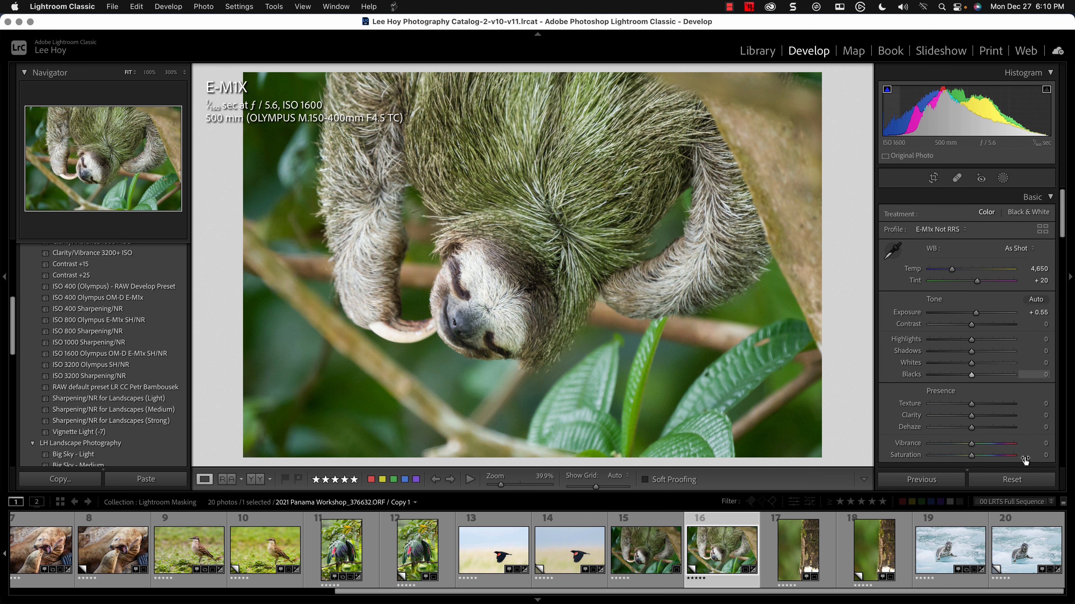
pyautogui.click(1040, 445)
pyautogui.write('2')
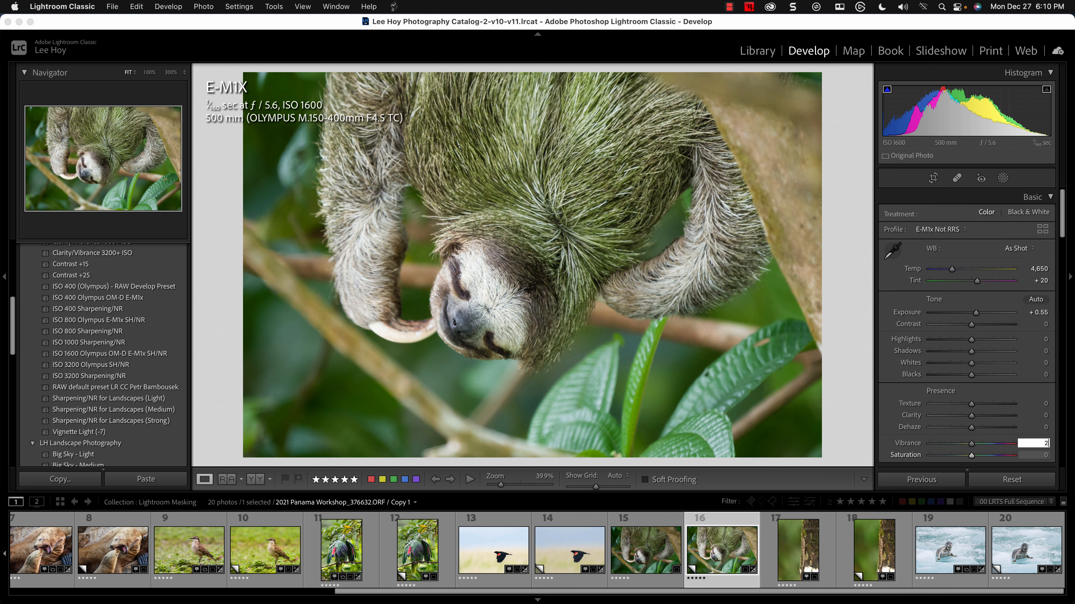
pyautogui.write('0')
pyautogui.click(1045, 455)
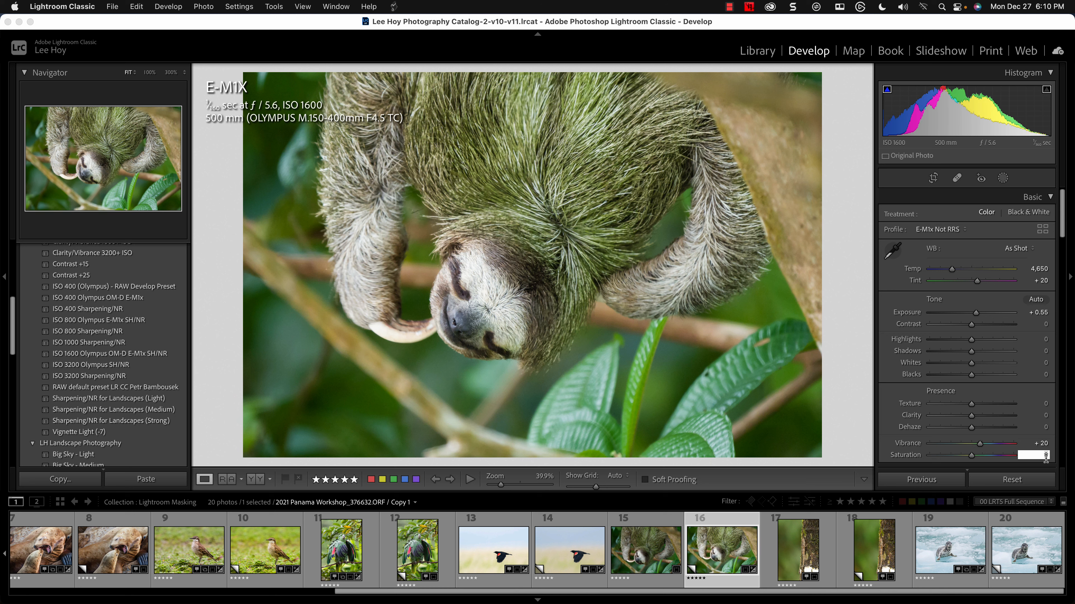
pyautogui.press('Return')
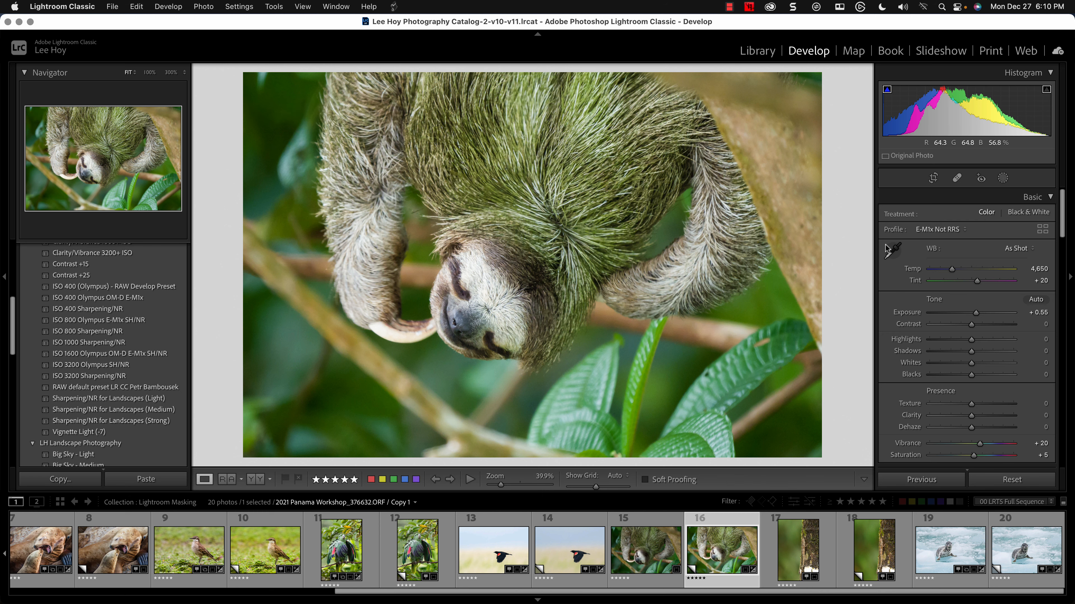
# Step: Check the blurred background at 100% zoom, and add a second Select Subject mask inverted to cover the background
pyautogui.click(326, 423)
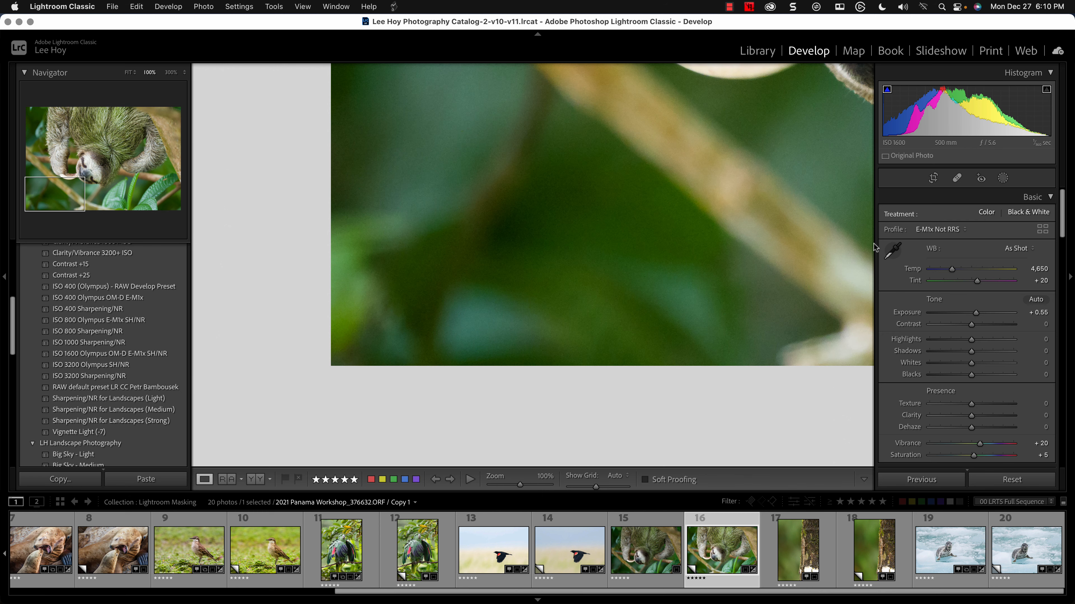
pyautogui.click(509, 273)
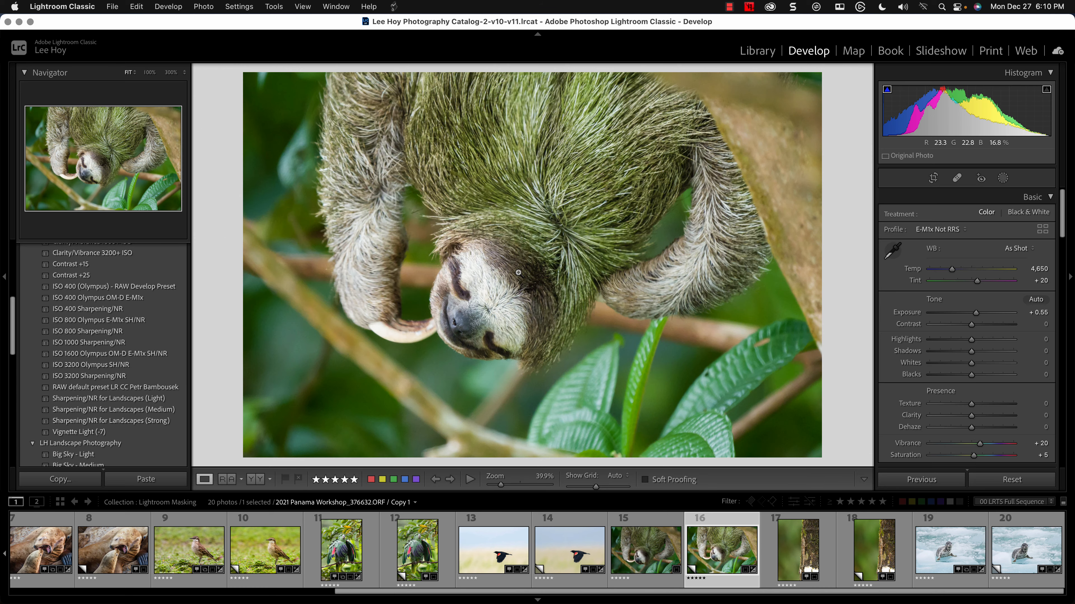
pyautogui.click(1003, 178)
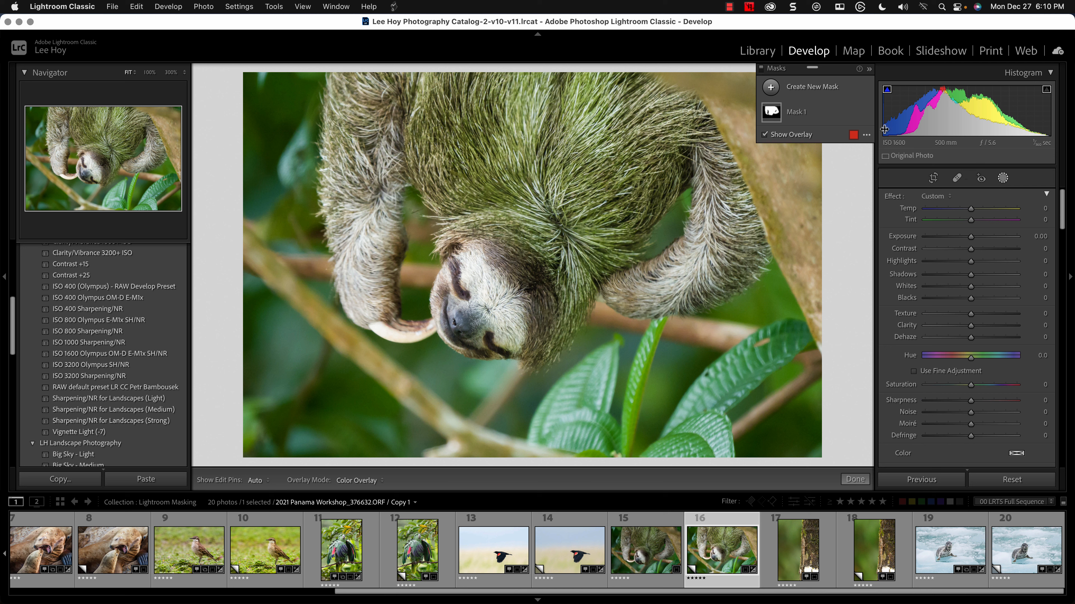
pyautogui.click(770, 87)
pyautogui.click(827, 109)
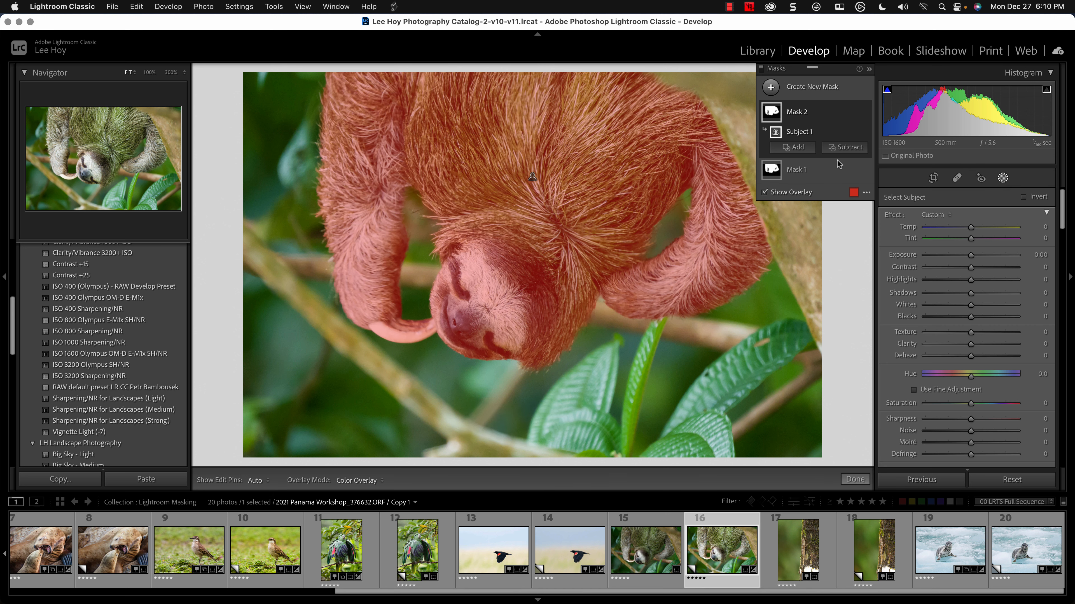
pyautogui.click(1023, 197)
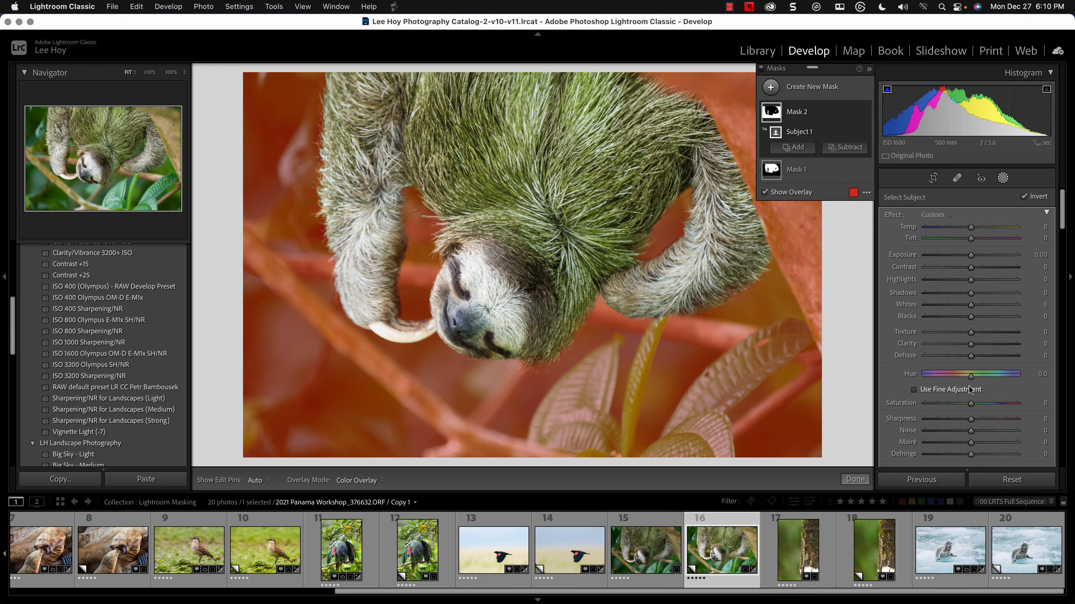
# Step: Set the background mask's Noise to 53 and Sharpness to -54, checking the blurred background at 100% zoom
pyautogui.scroll(-3, 968, 385)
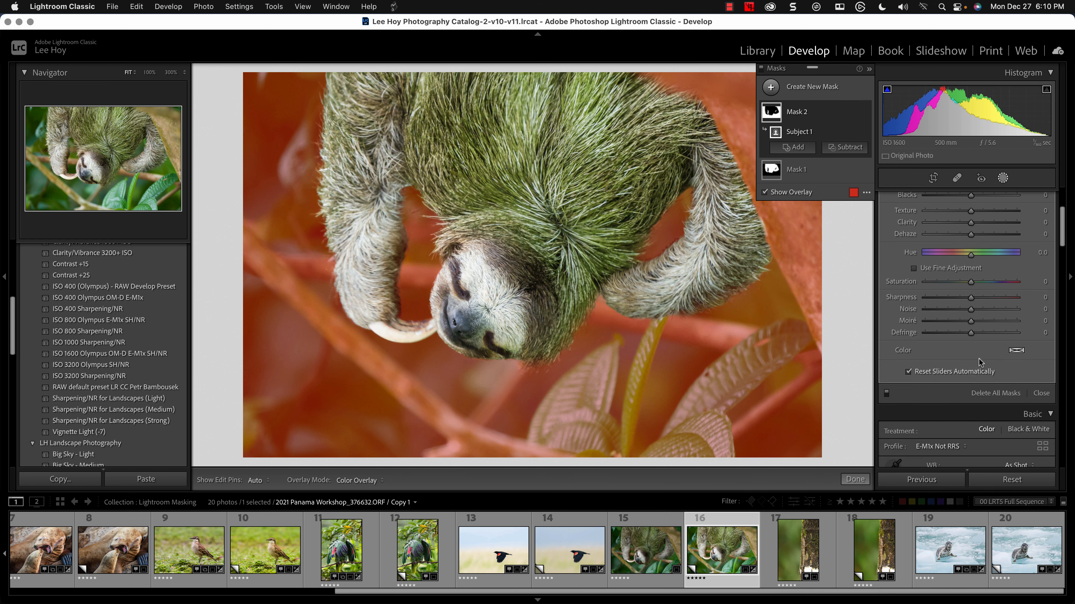
pyautogui.click(331, 411)
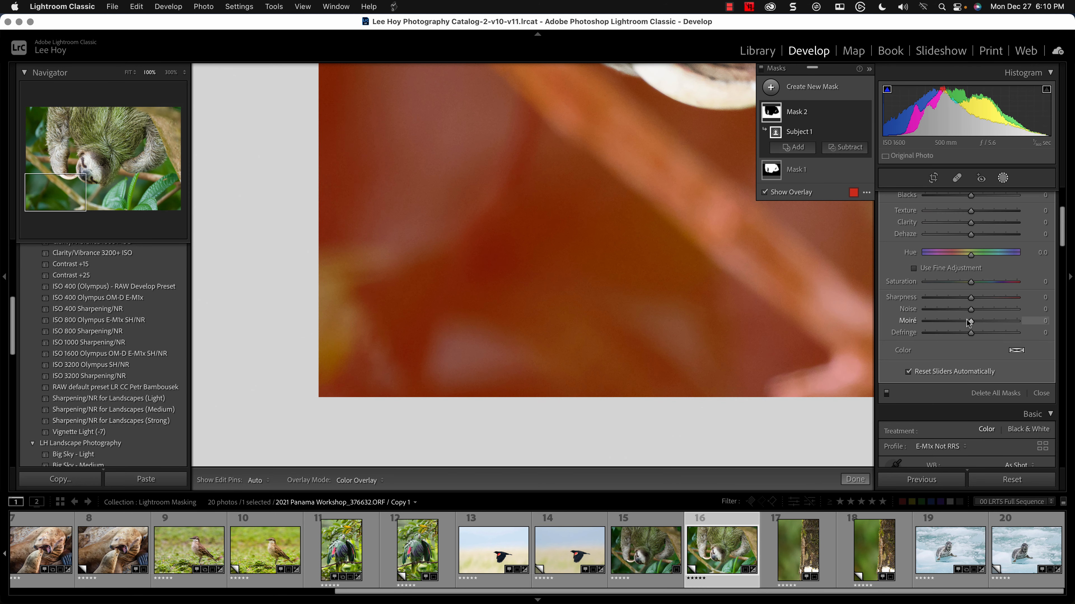
pyautogui.moveTo(972, 314); pyautogui.dragTo(998, 316)
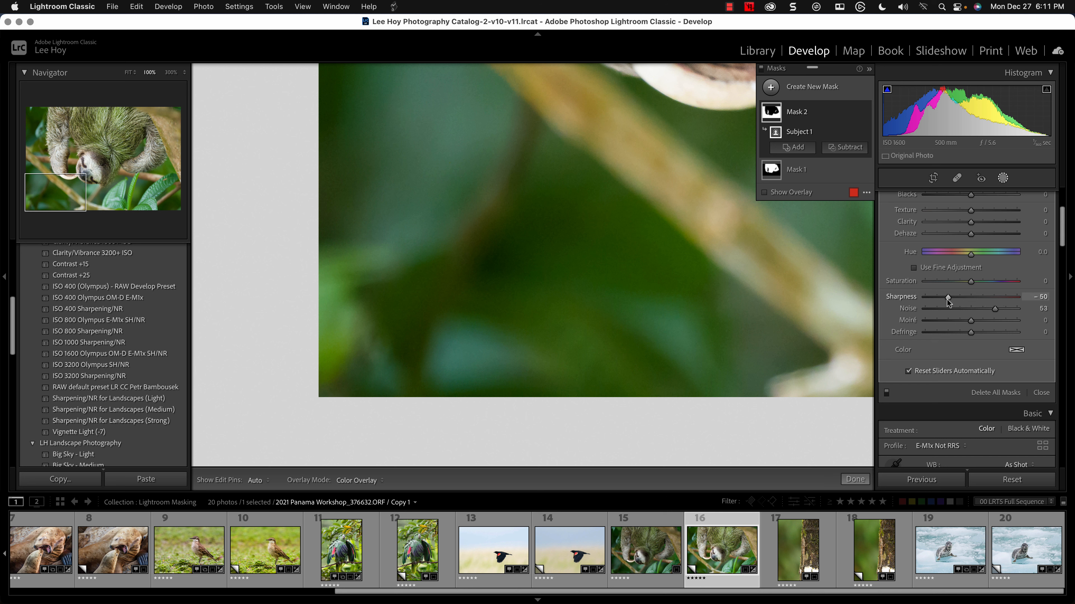
pyautogui.moveTo(945, 300); pyautogui.dragTo(944, 300)
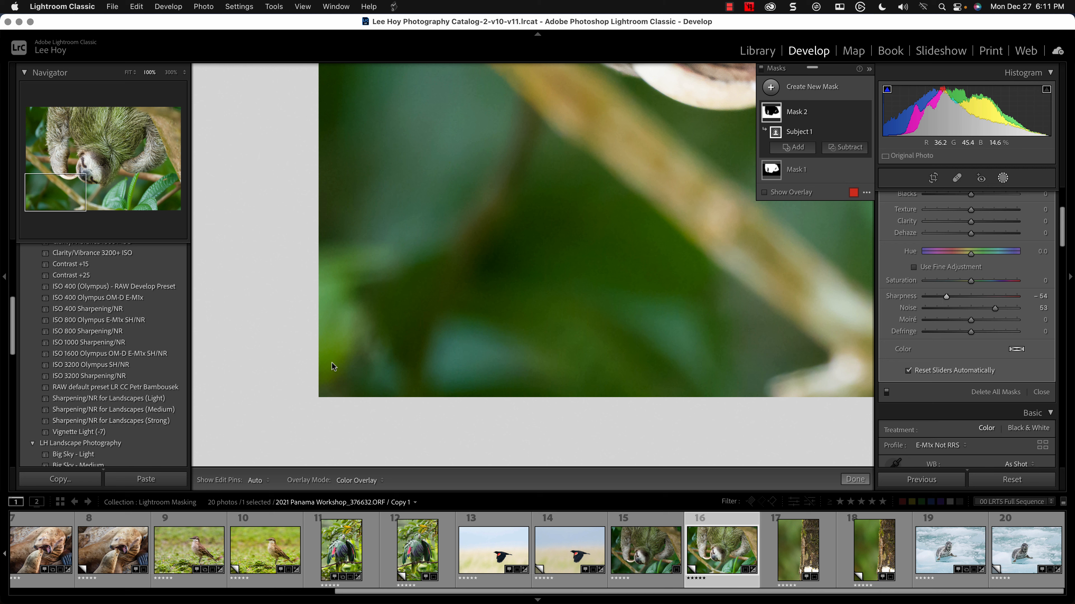
# Step: Set the background mask's Clarity to -7 and Texture to -13, and finish masking
pyautogui.scroll(3, 959, 254)
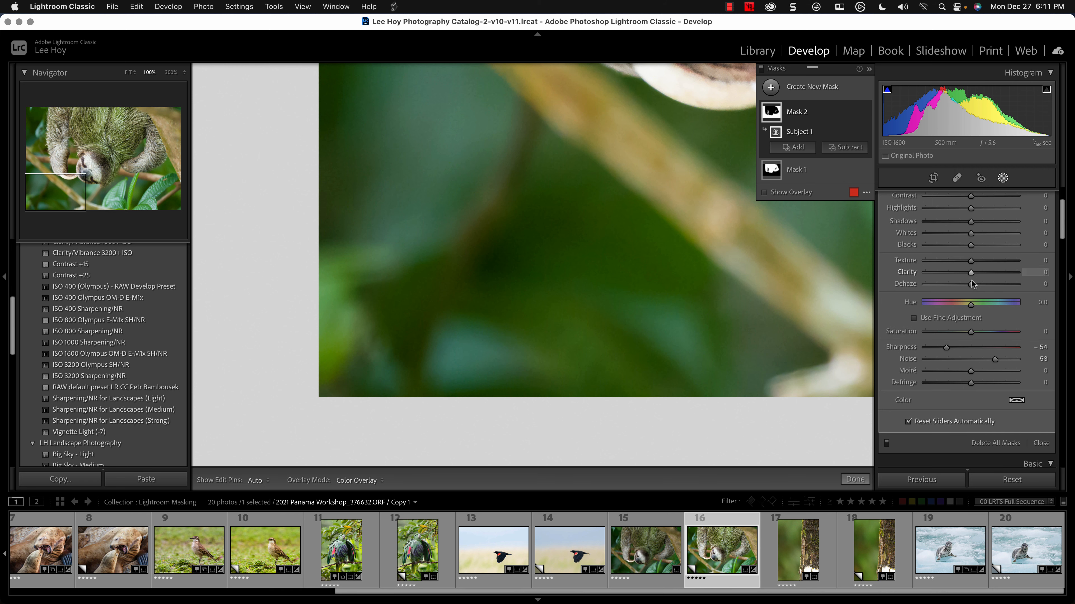
pyautogui.moveTo(969, 273); pyautogui.dragTo(967, 273)
pyautogui.scroll(-1, 969, 275)
pyautogui.moveTo(971, 245); pyautogui.dragTo(967, 244)
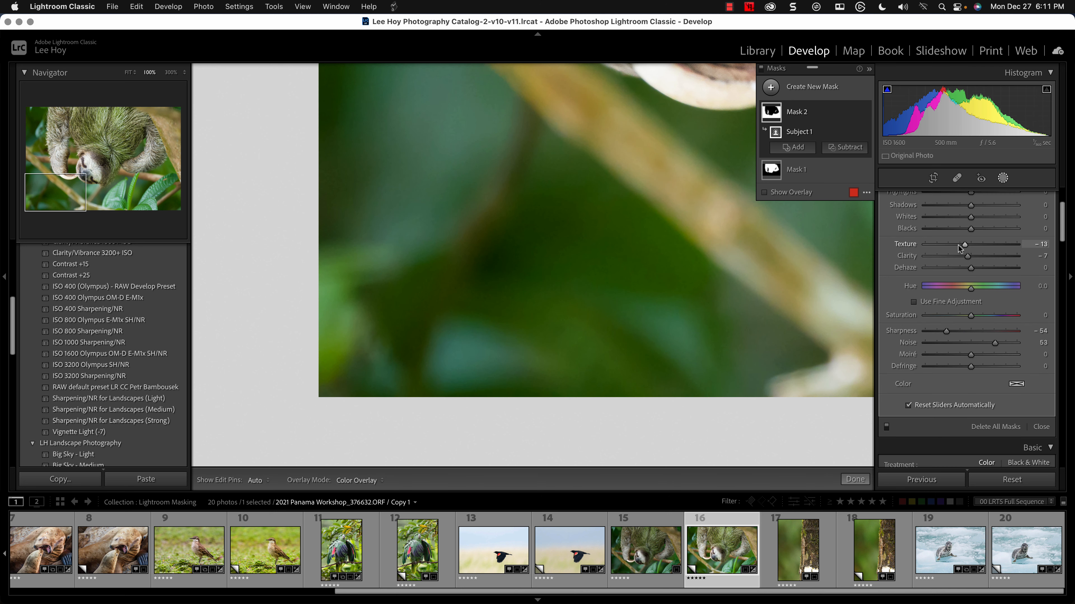
pyautogui.click(604, 247)
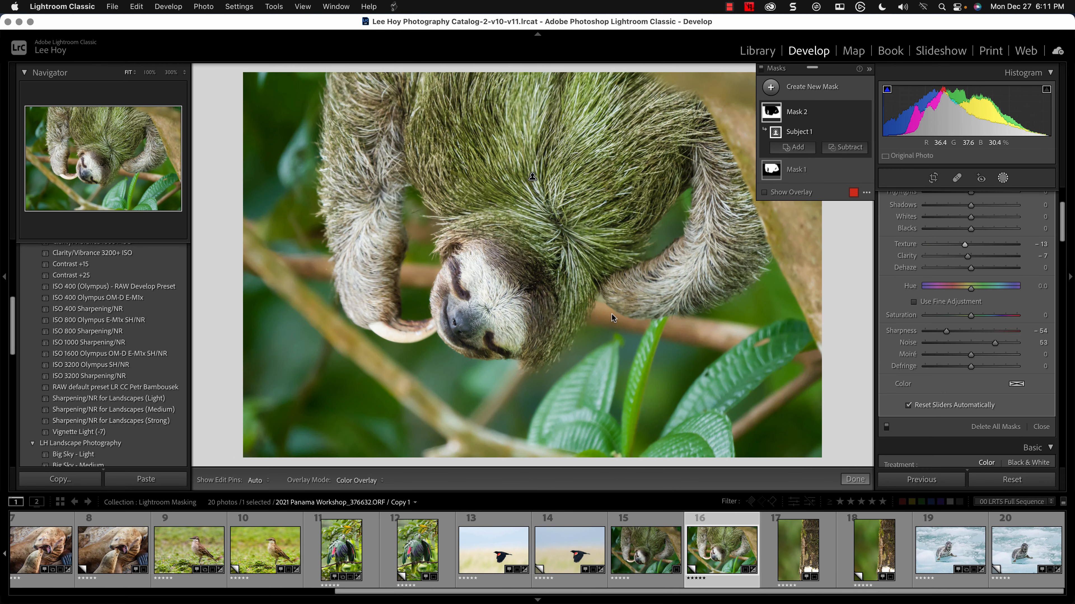
pyautogui.click(277, 114)
pyautogui.click(591, 319)
pyautogui.click(854, 480)
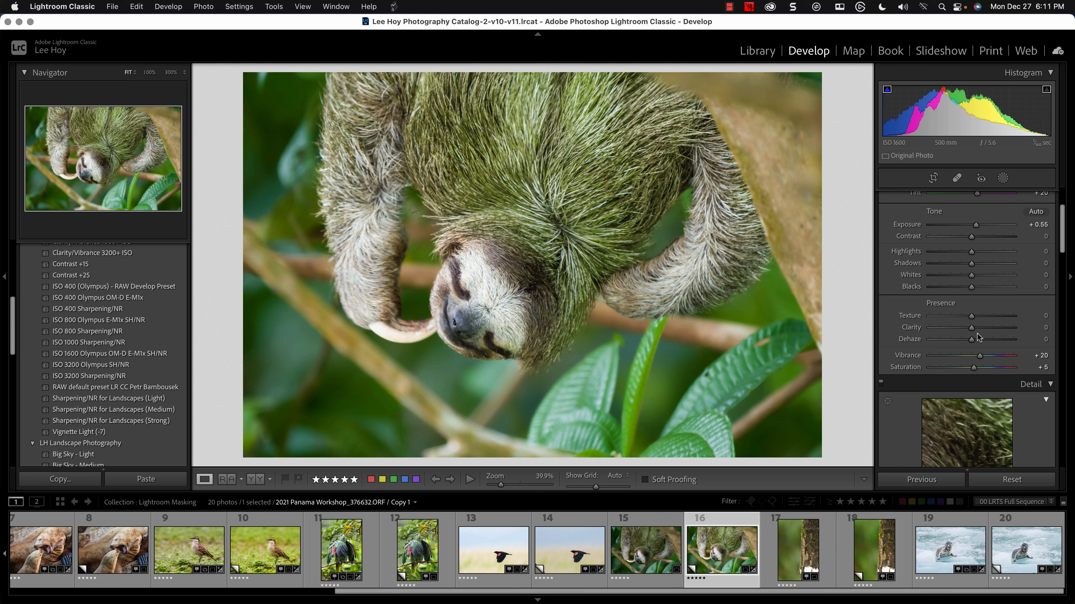
# Step: Try raising the sloth photo's global Contrast to 7 and reset it to its default
pyautogui.moveTo(972, 288); pyautogui.dragTo(971, 289)
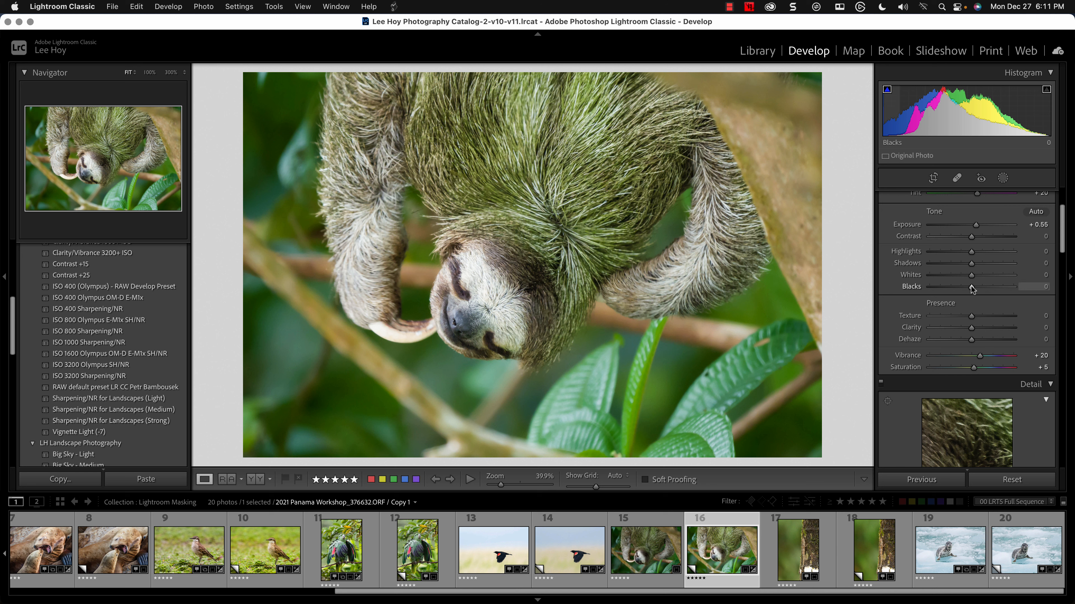
pyautogui.moveTo(971, 236); pyautogui.dragTo(976, 238)
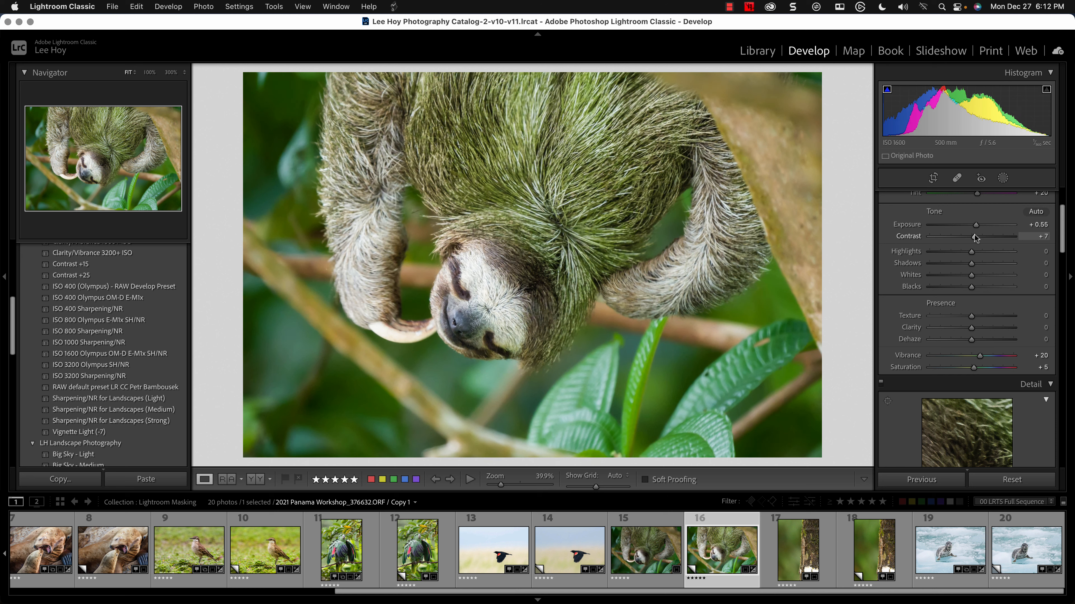
pyautogui.doubleClick(910, 237)
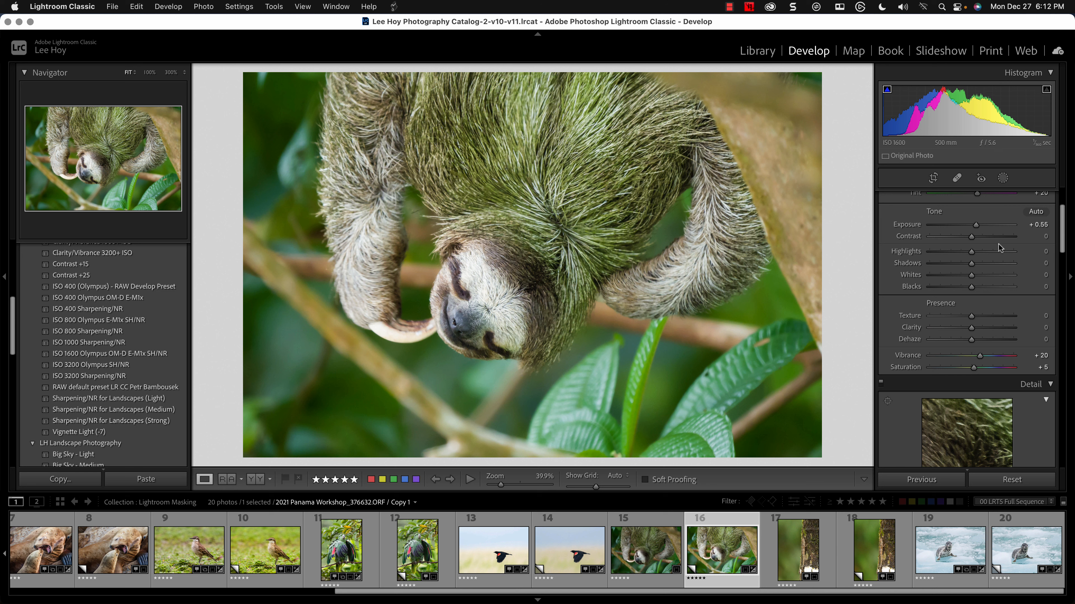
# Step: Set the white balance by sampling the dark patch beside the sloth's eye as neutral, and compare the photo with its unedited original
pyautogui.scroll(4, 986, 250)
pyautogui.click(893, 250)
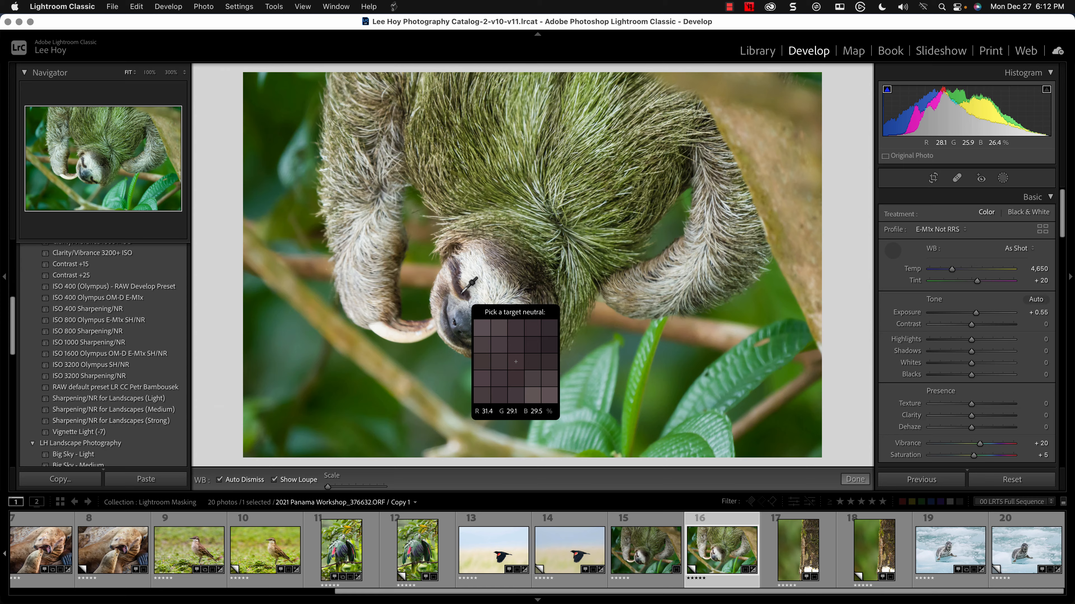
pyautogui.press('z')
pyautogui.press('z')
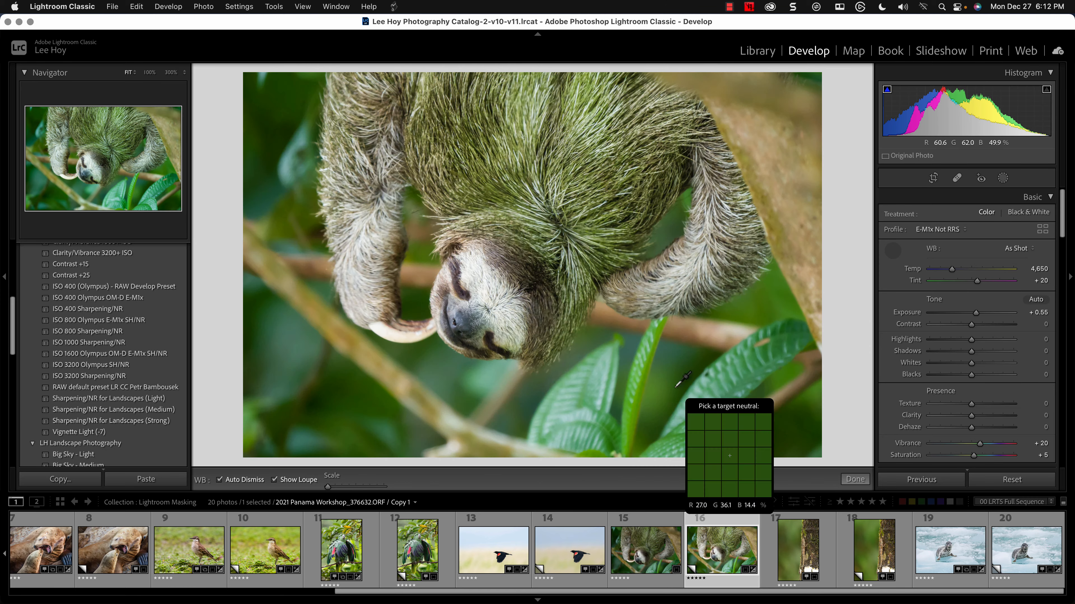
pyautogui.press('z')
pyautogui.press('z')
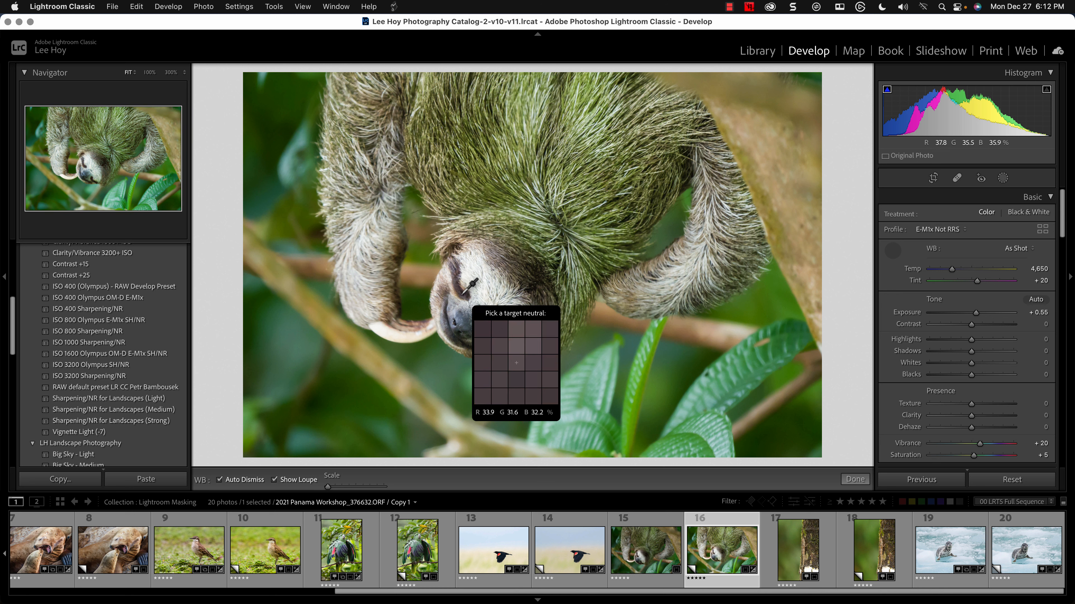
pyautogui.click(464, 293)
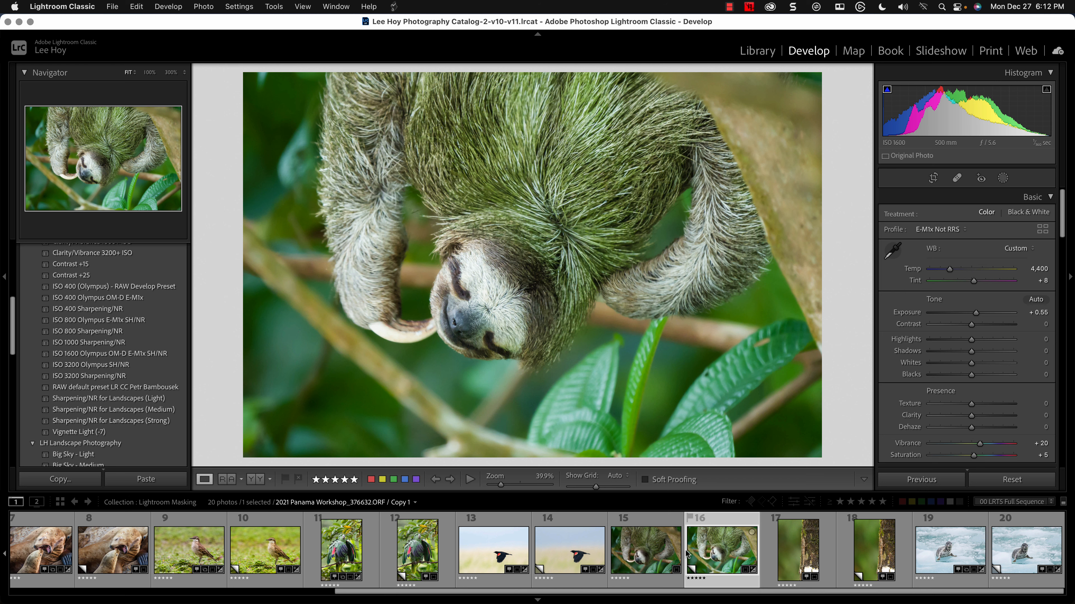
pyautogui.press('Left')
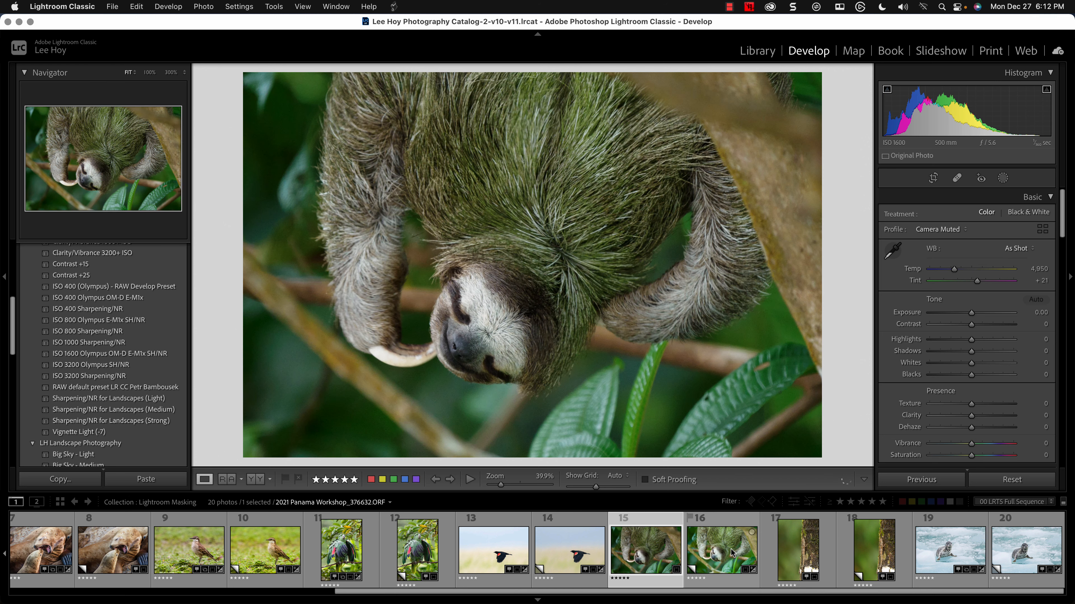
pyautogui.click(732, 552)
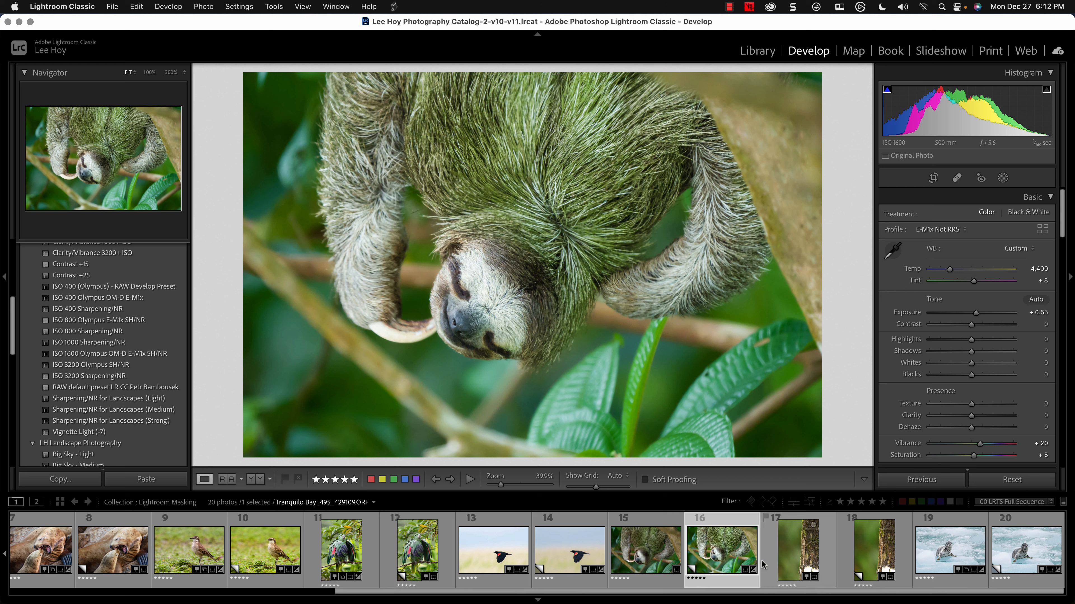
# Step: Open Copy 1 of the goose photo Bosque del Apache NWR_511_452986.ORF, hide its info overlay, and examine the bird at 100% zoom
pyautogui.hscroll(-6, 699, 562)
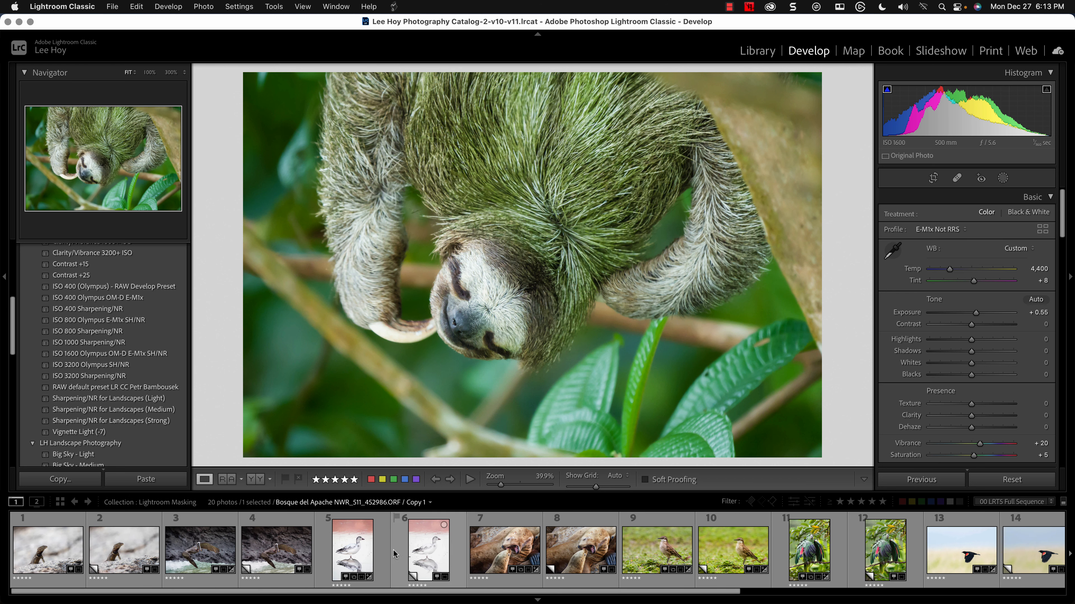
pyautogui.click(421, 558)
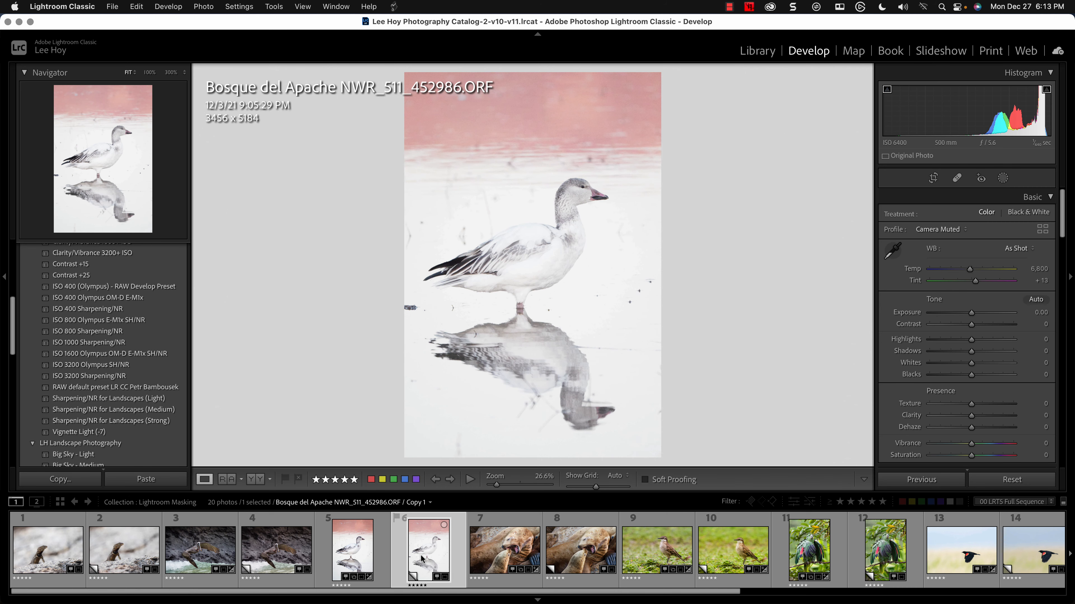
pyautogui.press('i')
pyautogui.press('i')
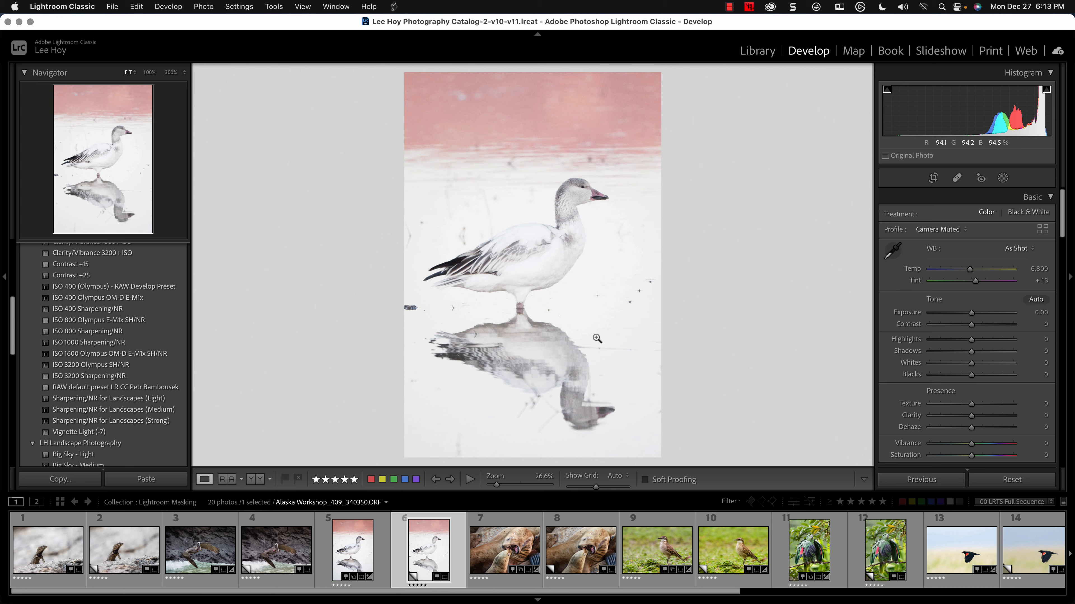
pyautogui.click(526, 253)
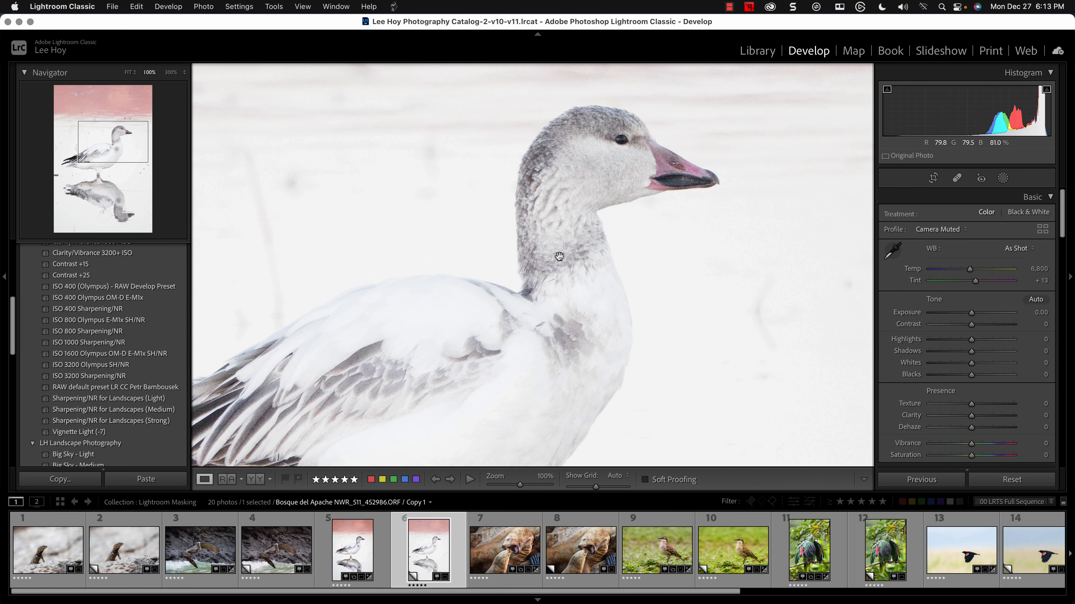
pyautogui.click(563, 261)
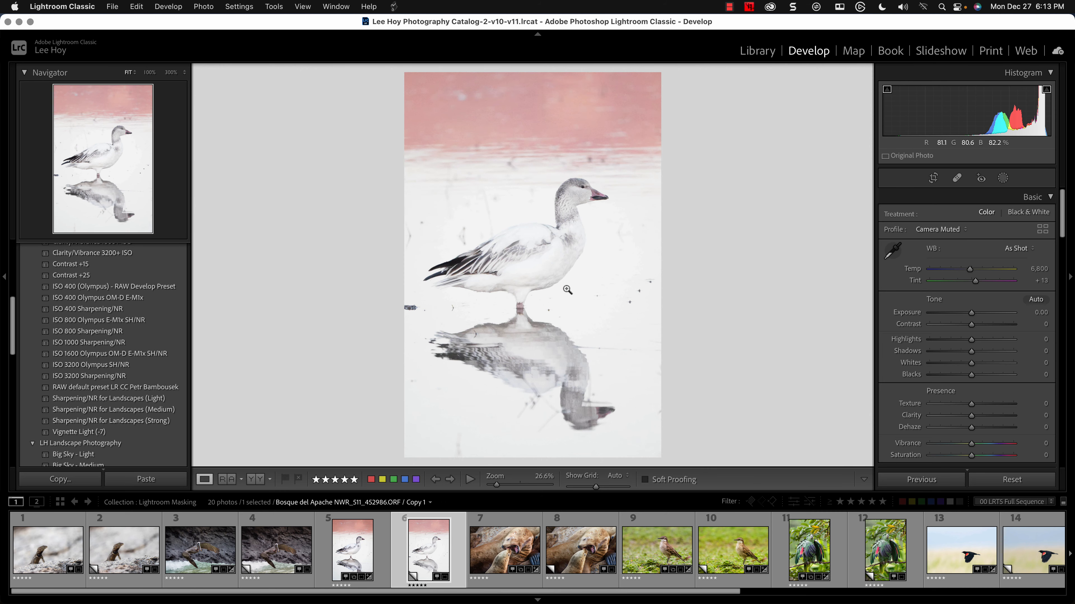
# Step: Set the goose photo's profile to E-M1x Not RRS and create a Select Subject mask covering the bird
pyautogui.click(947, 231)
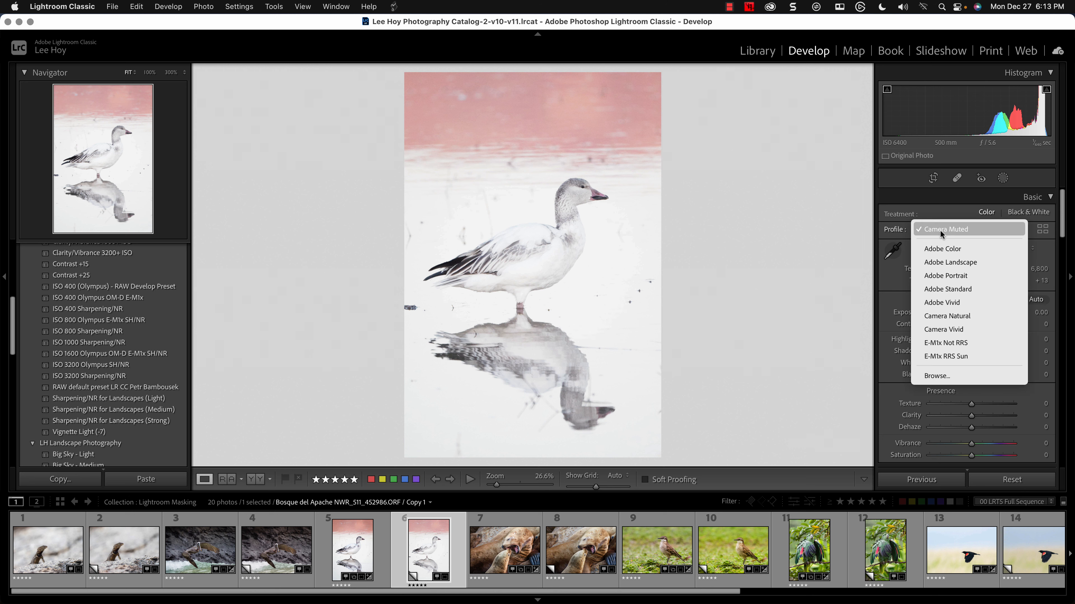
pyautogui.click(949, 344)
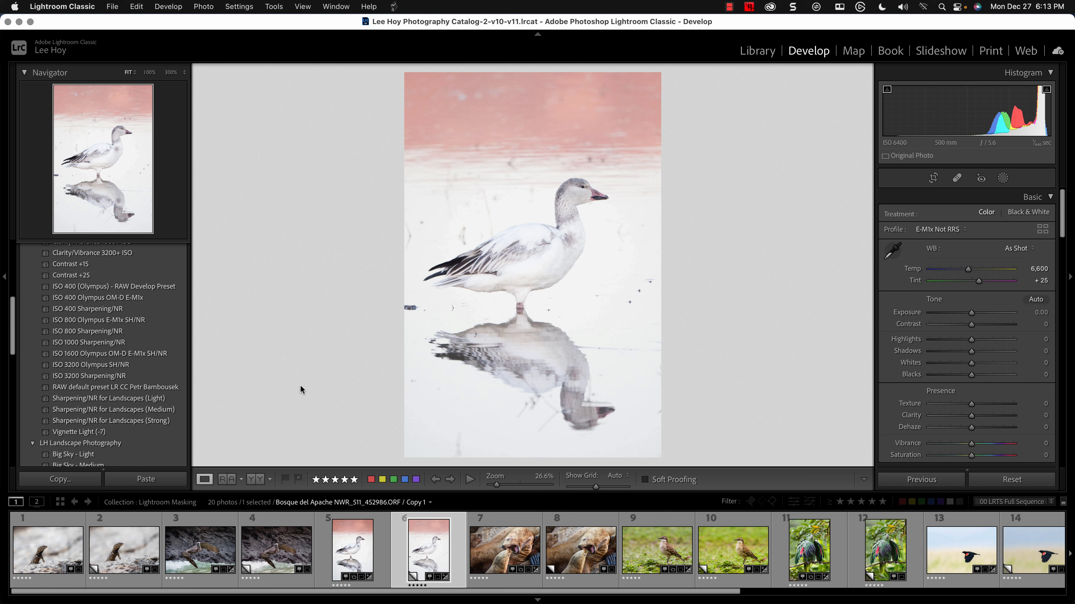
pyautogui.click(1003, 181)
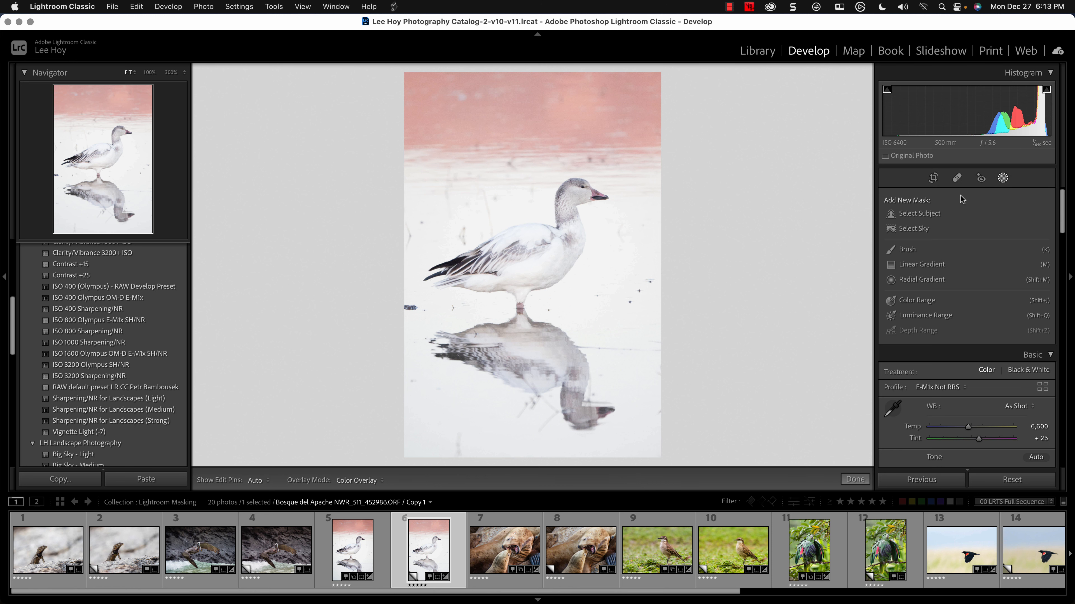
pyautogui.click(926, 215)
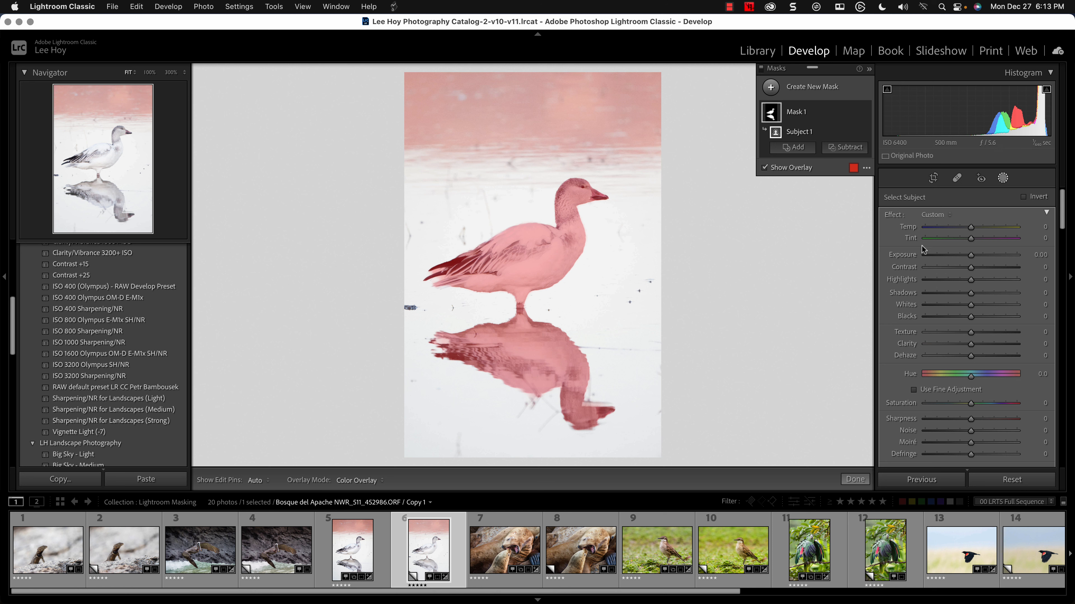
# Step: Apply the LH Bird Sharpening & Clarity preset to the subject mask and inspect the goose's head at 100% zoom
pyautogui.click(940, 217)
pyautogui.scroll(-5, 953, 355)
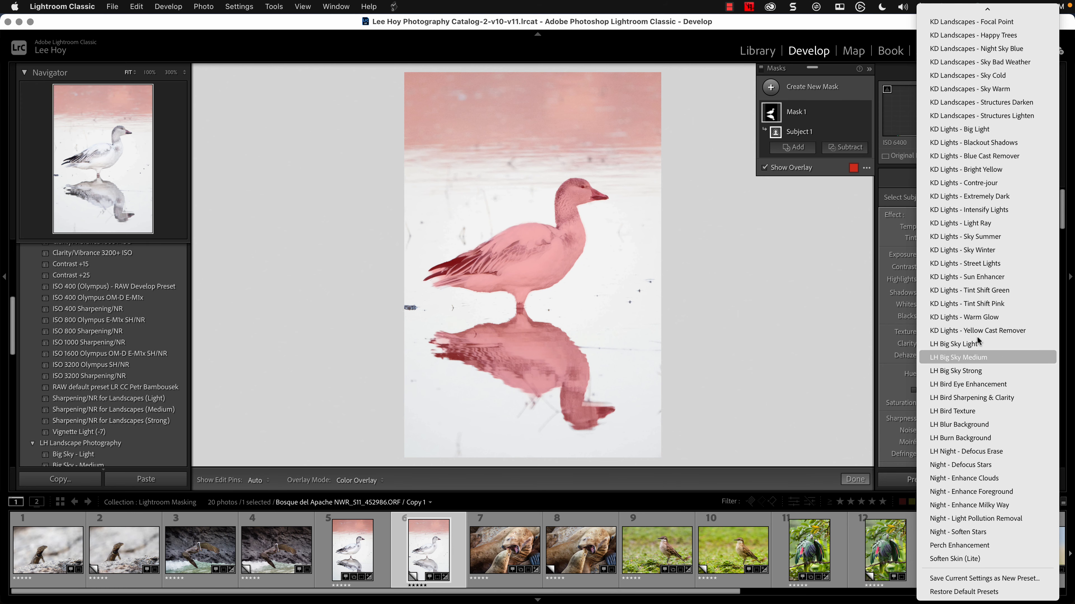
pyautogui.click(978, 399)
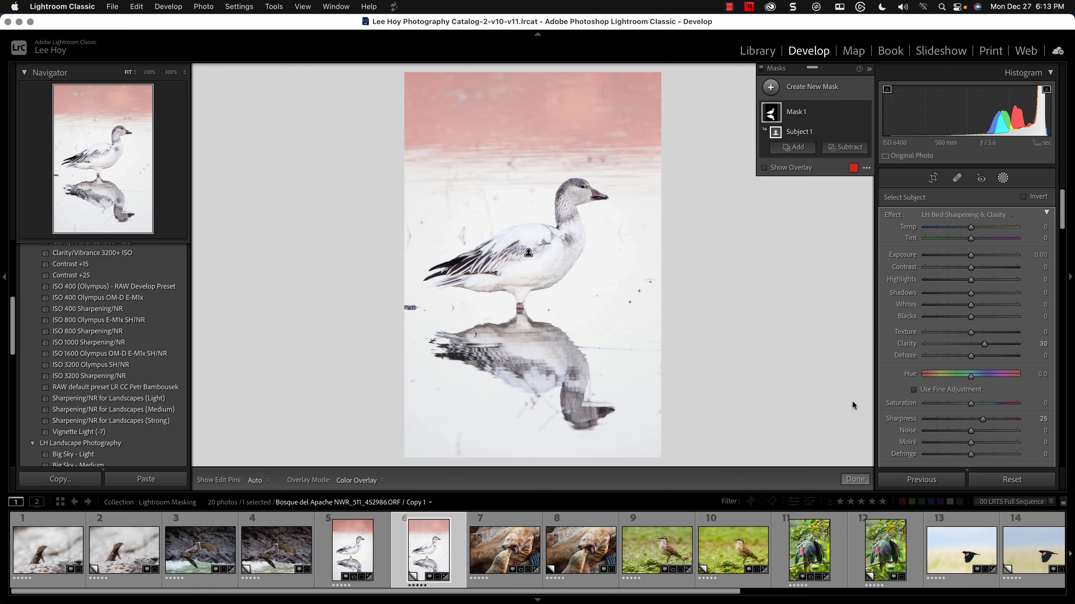
pyautogui.click(571, 216)
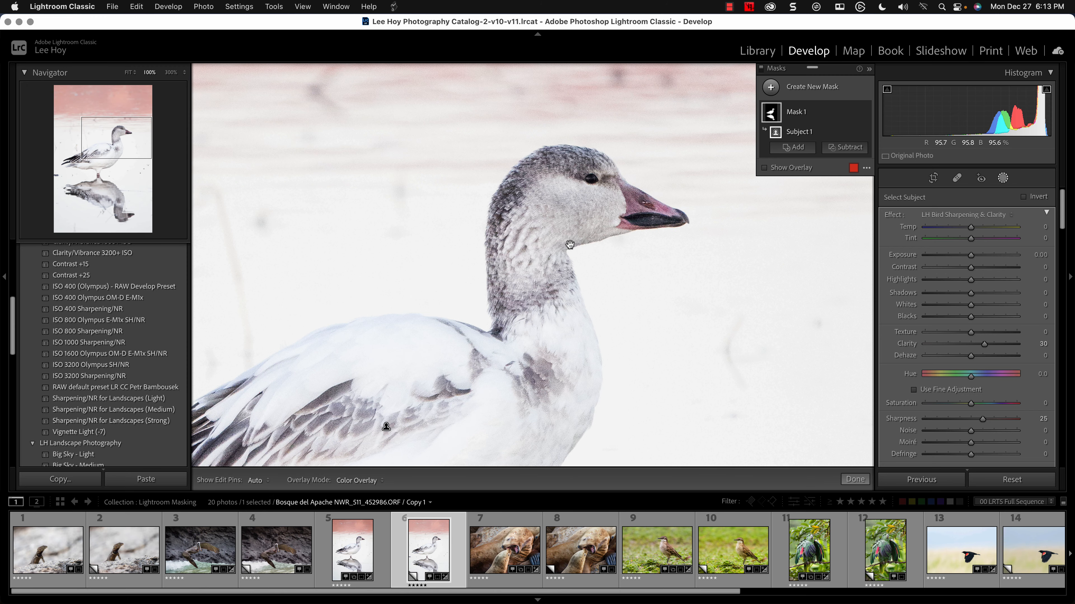
pyautogui.scroll(-3, 971, 392)
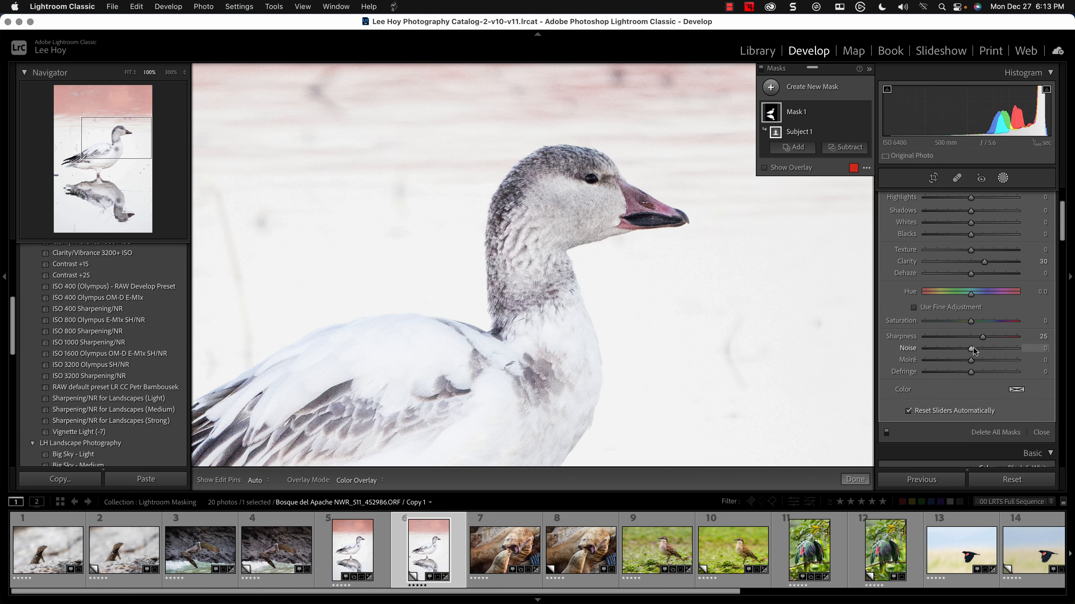